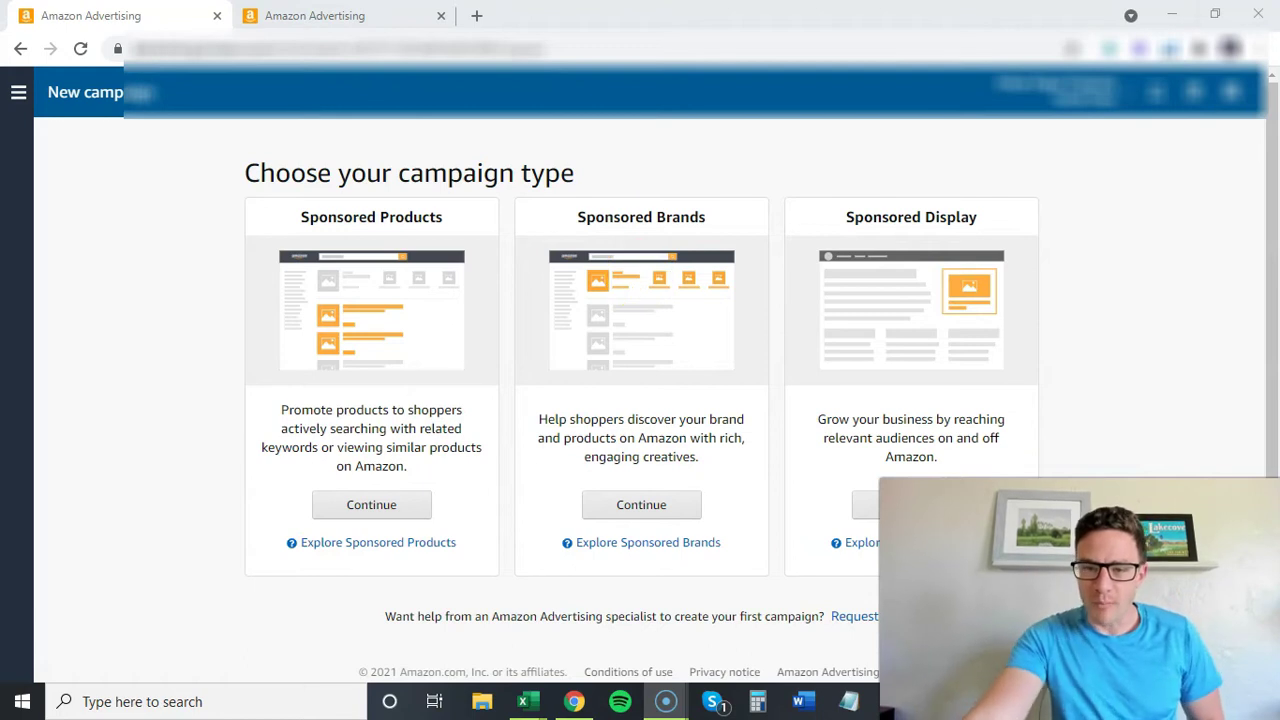
Start a new Sponsored Display campaign and set its targeting to Audiences
left_click(1005, 373)
key("F5")
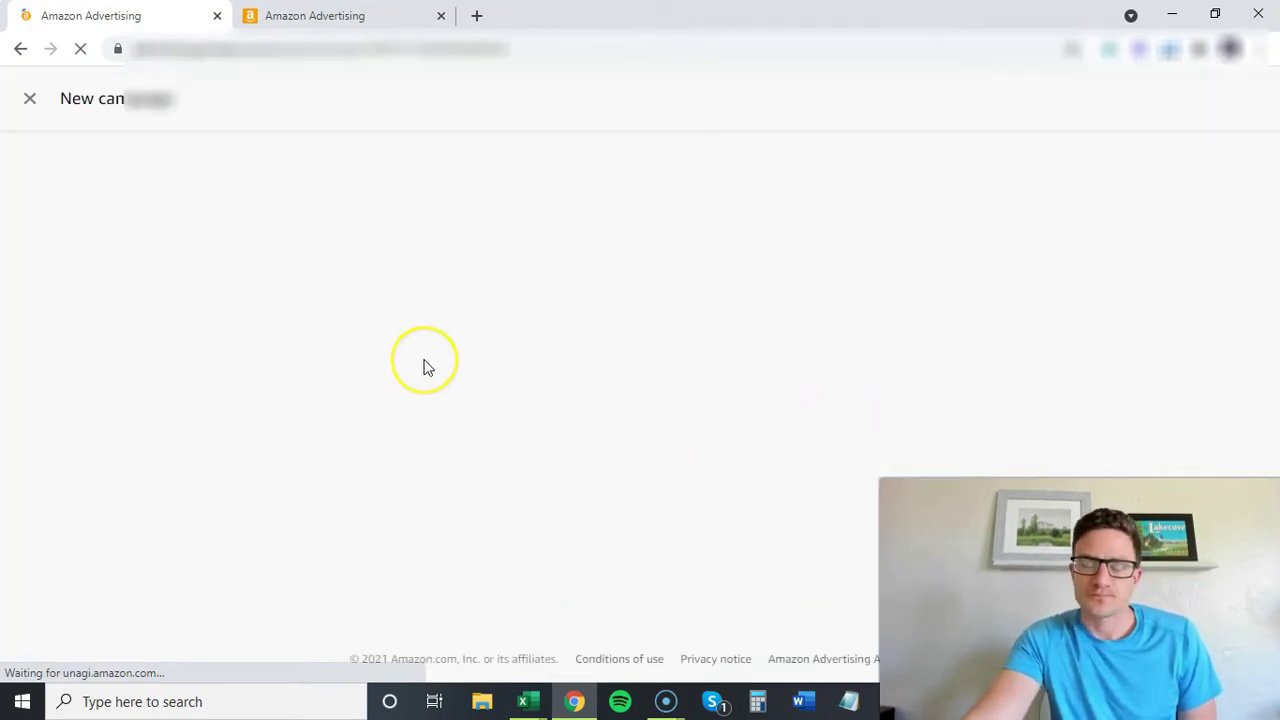
scroll(440, 350, "down", 2)
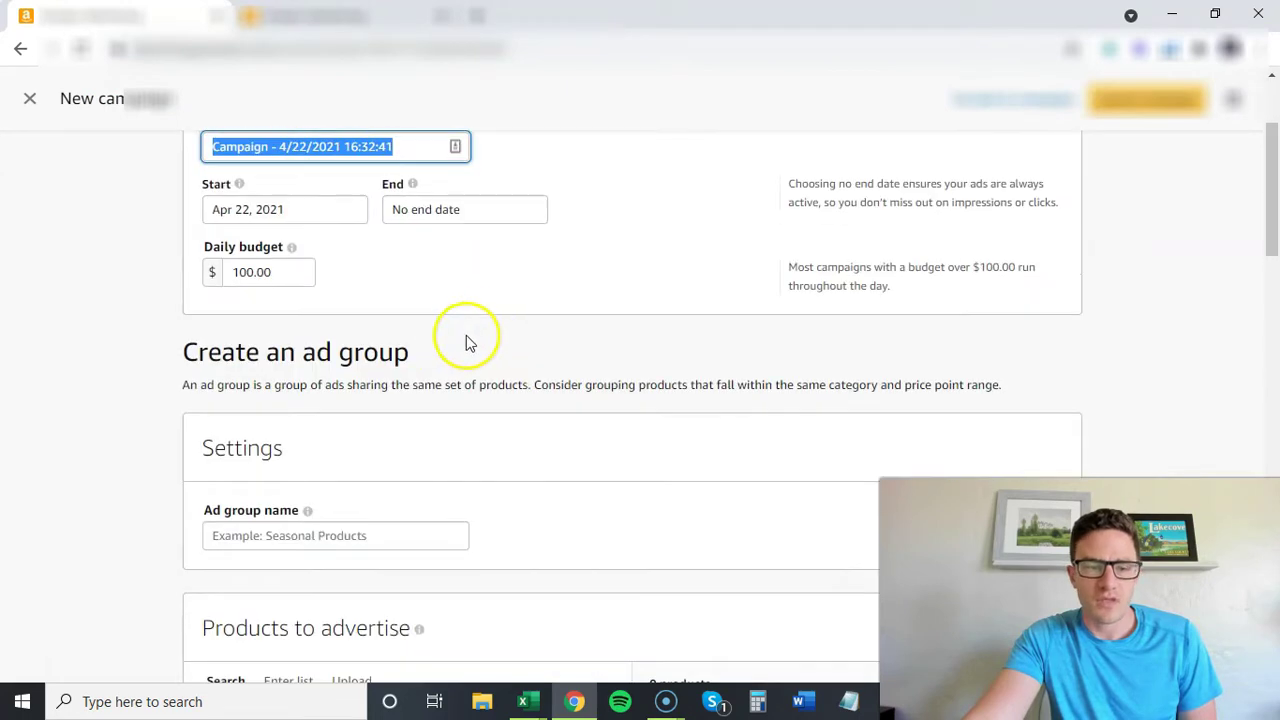
scroll(493, 326, "down", 10)
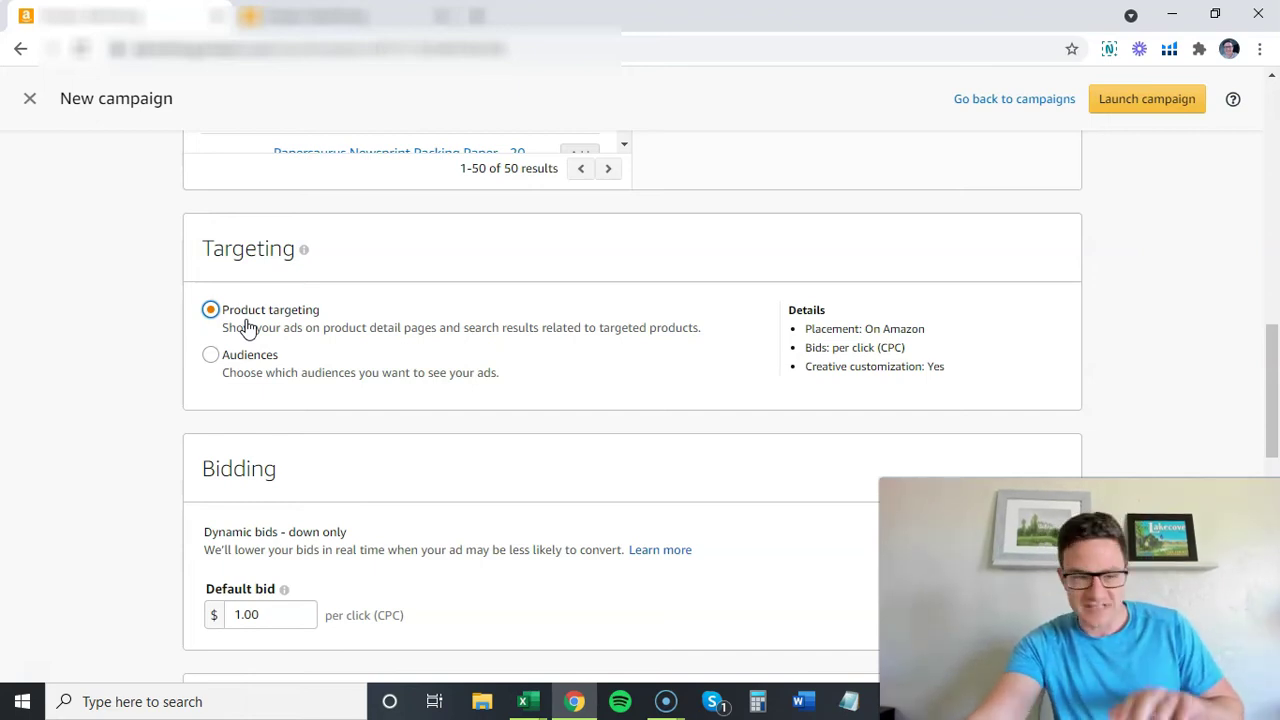
left_click_drag(214, 314, 235, 362)
Open the Views remarketing options in the Audiences section and show the category search
scroll(110, 398, "down", 1)
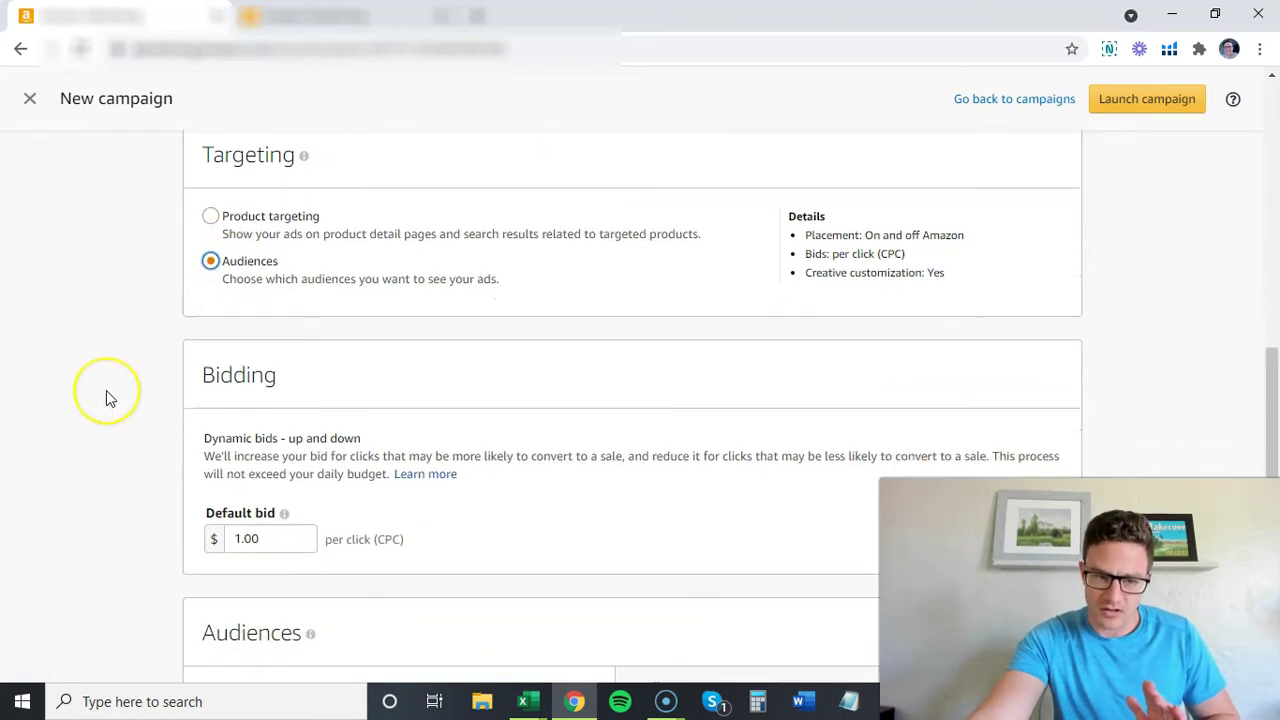
scroll(106, 390, "down", 3)
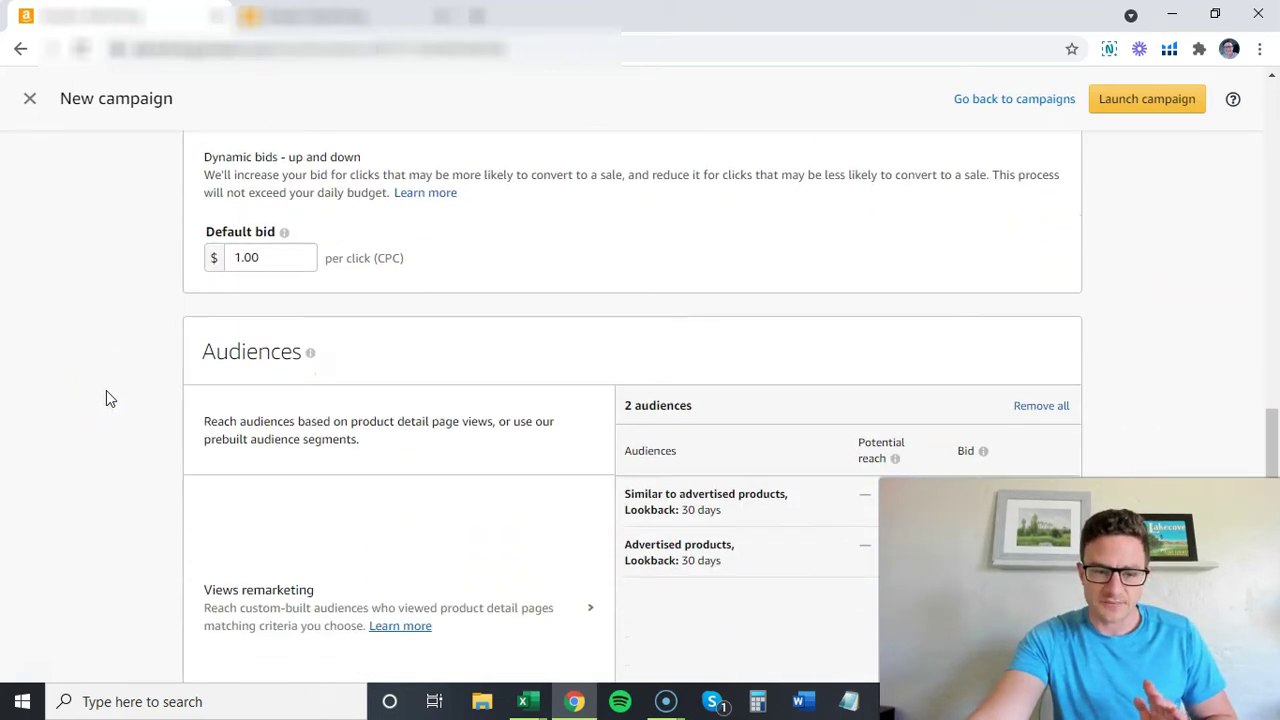
scroll(106, 390, "down", 4)
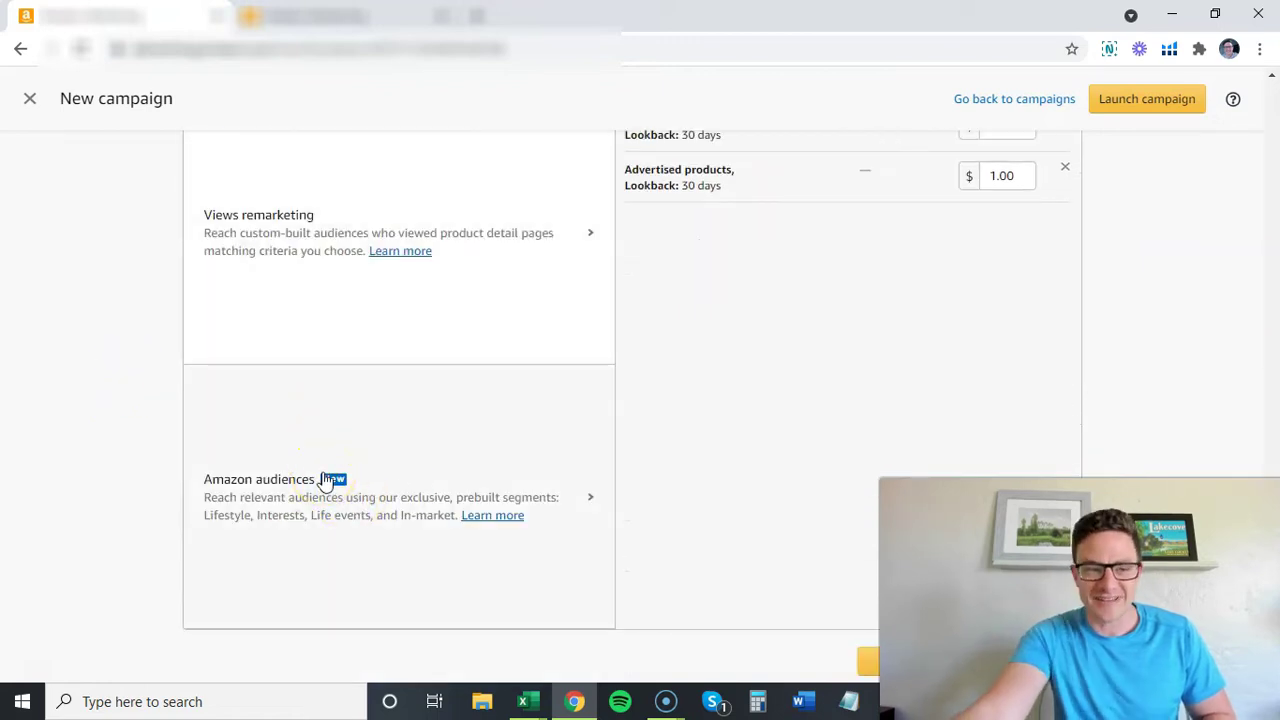
scroll(325, 482, "up", 1)
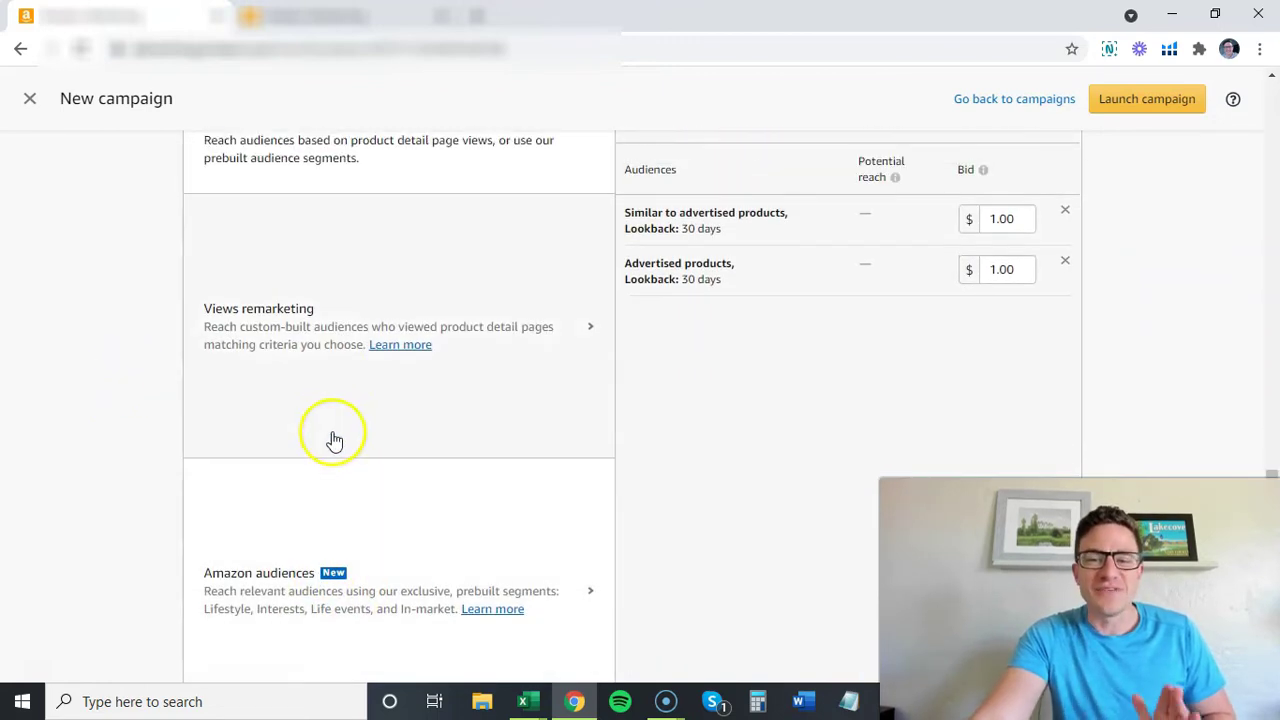
left_click(314, 346)
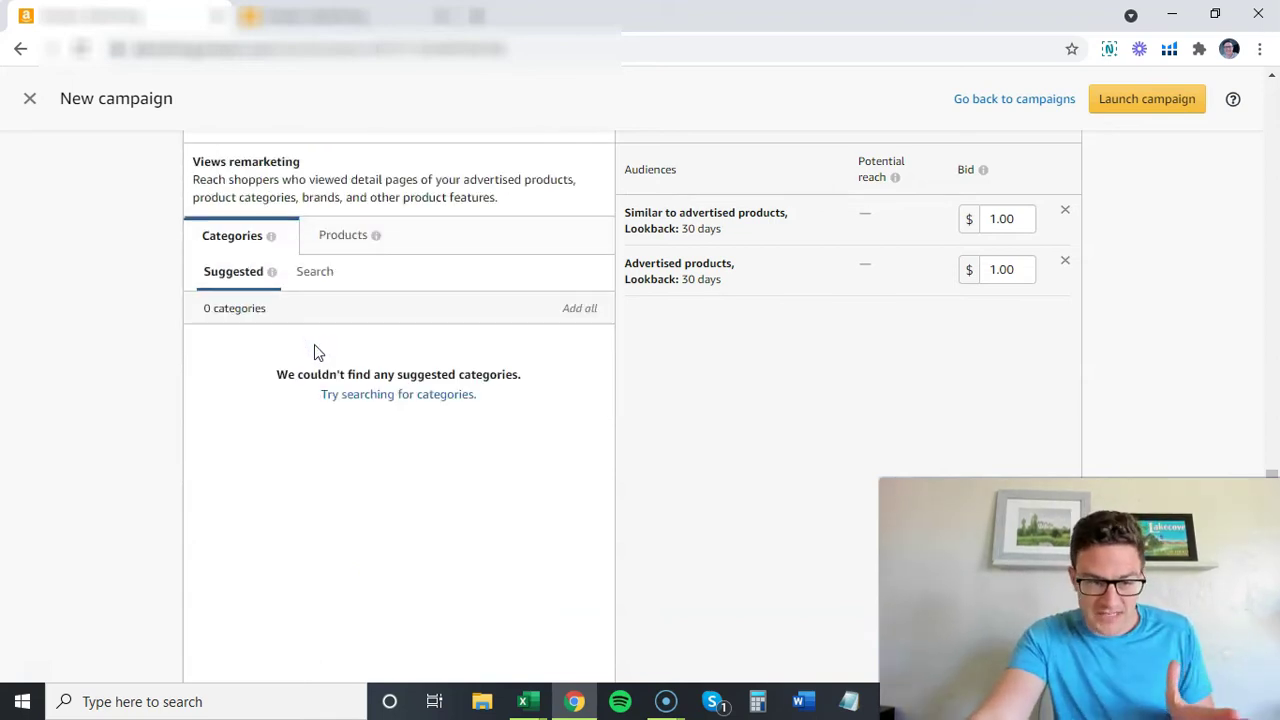
left_click(309, 287)
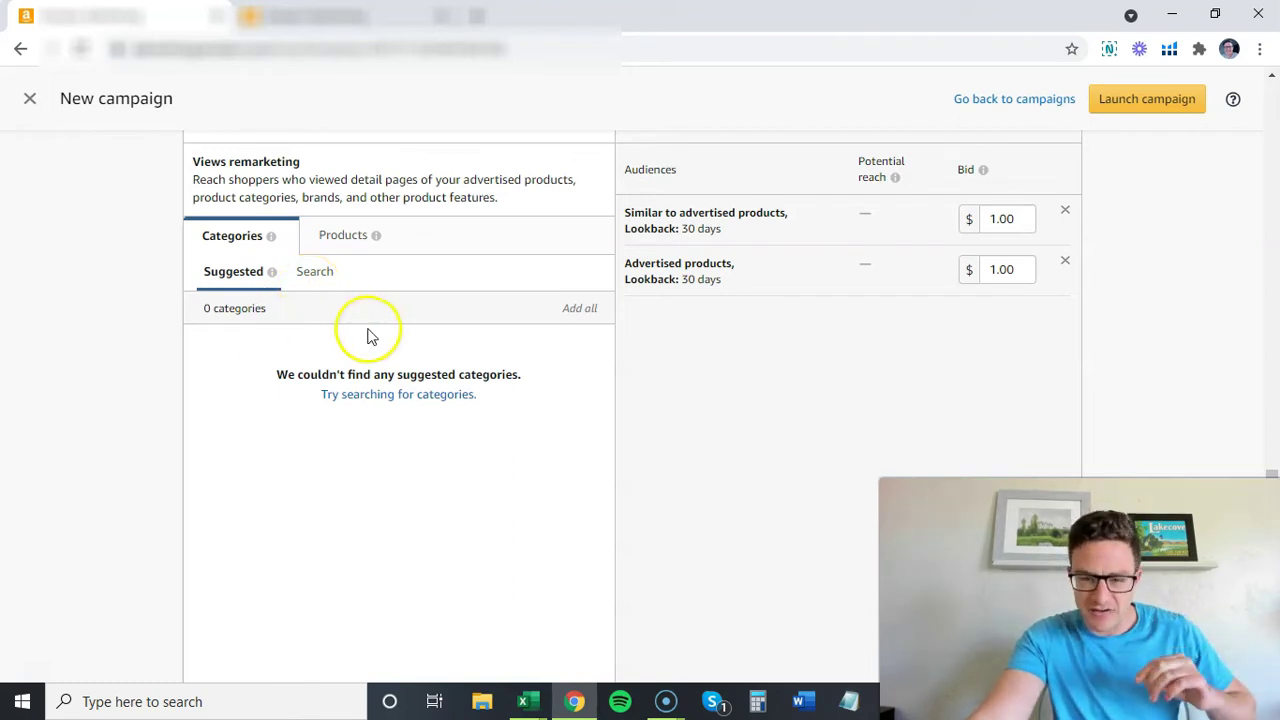
left_click(283, 278)
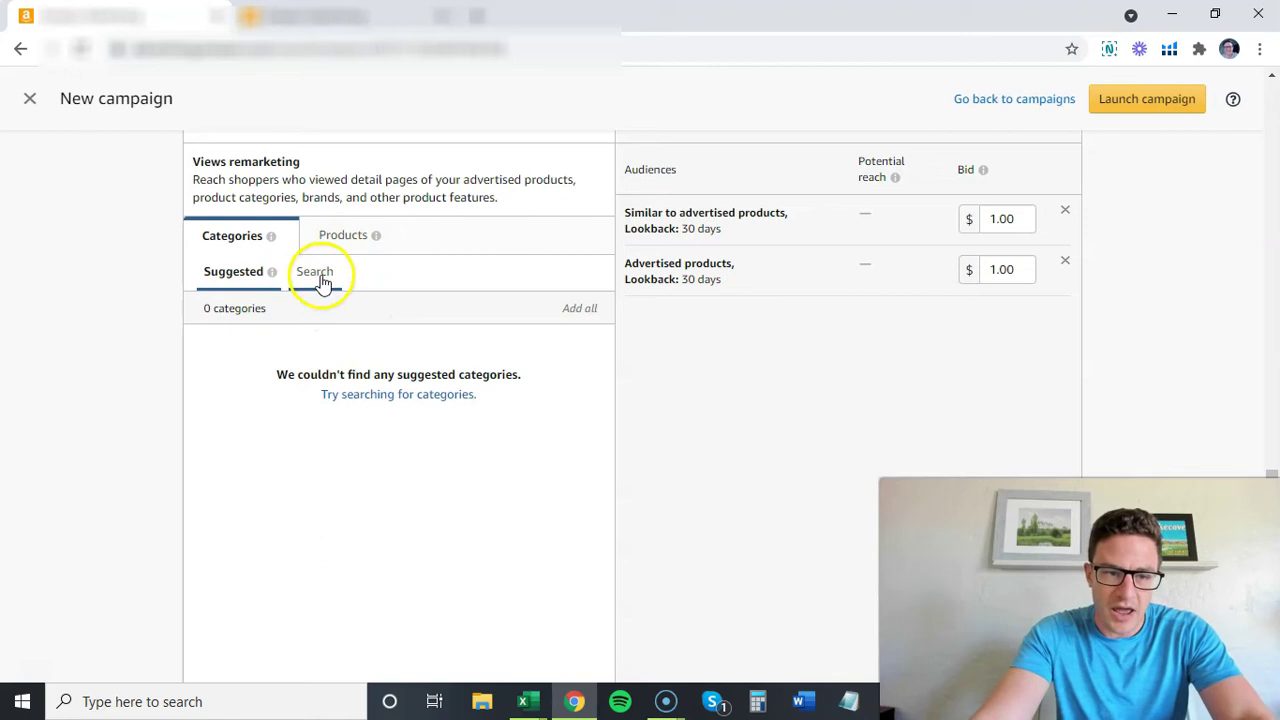
left_click(314, 272)
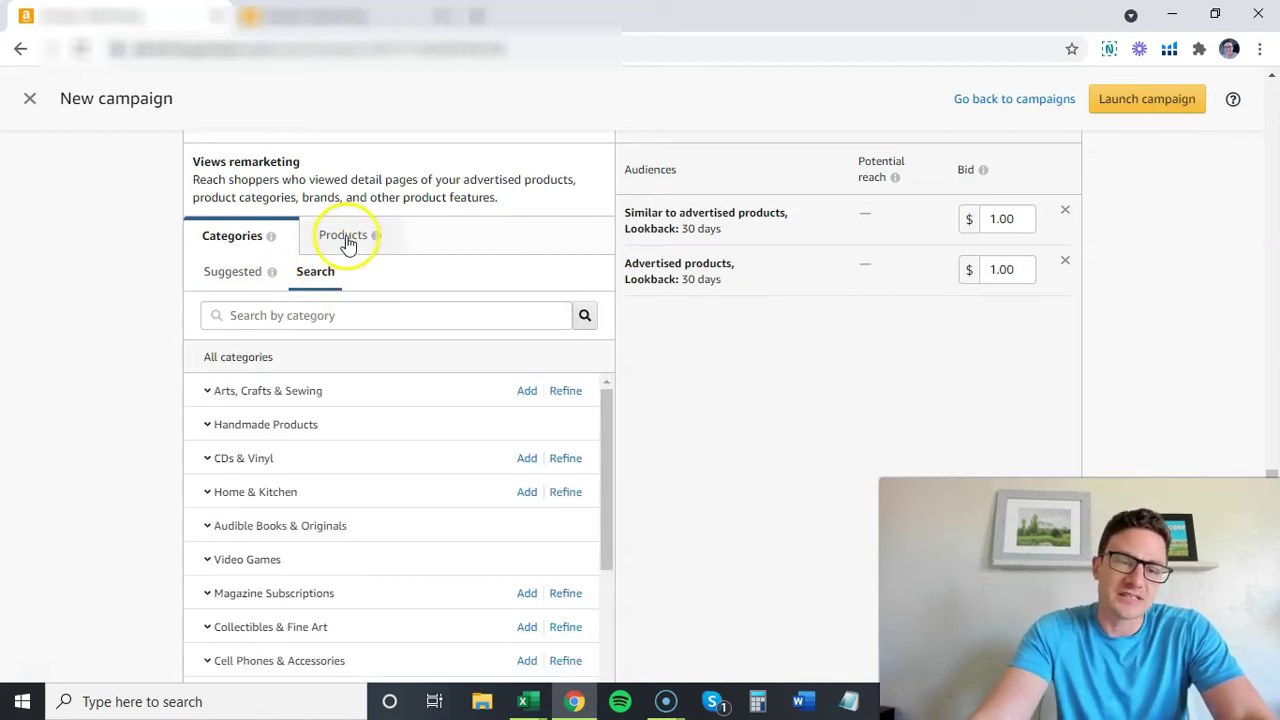
Search the remarketing categories for coffee maker and add the Coffee Makers category as an audience
left_click(347, 315)
type("coffee maker")
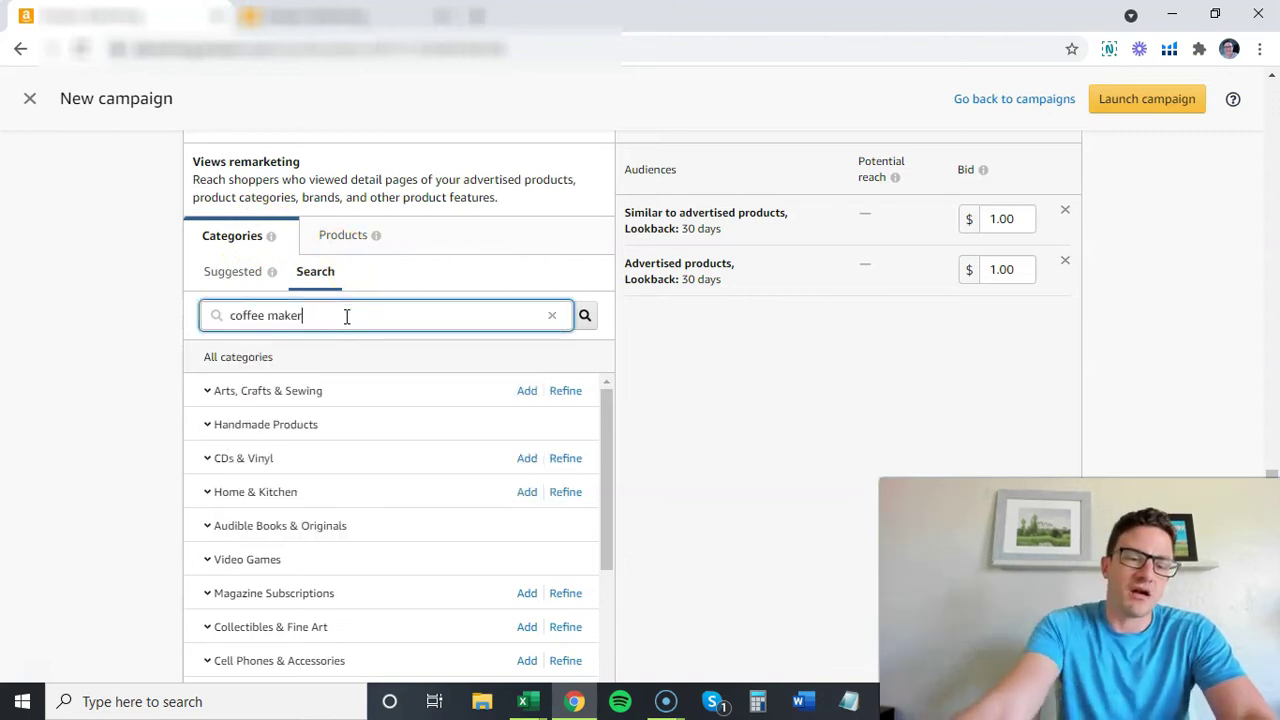
key("Return")
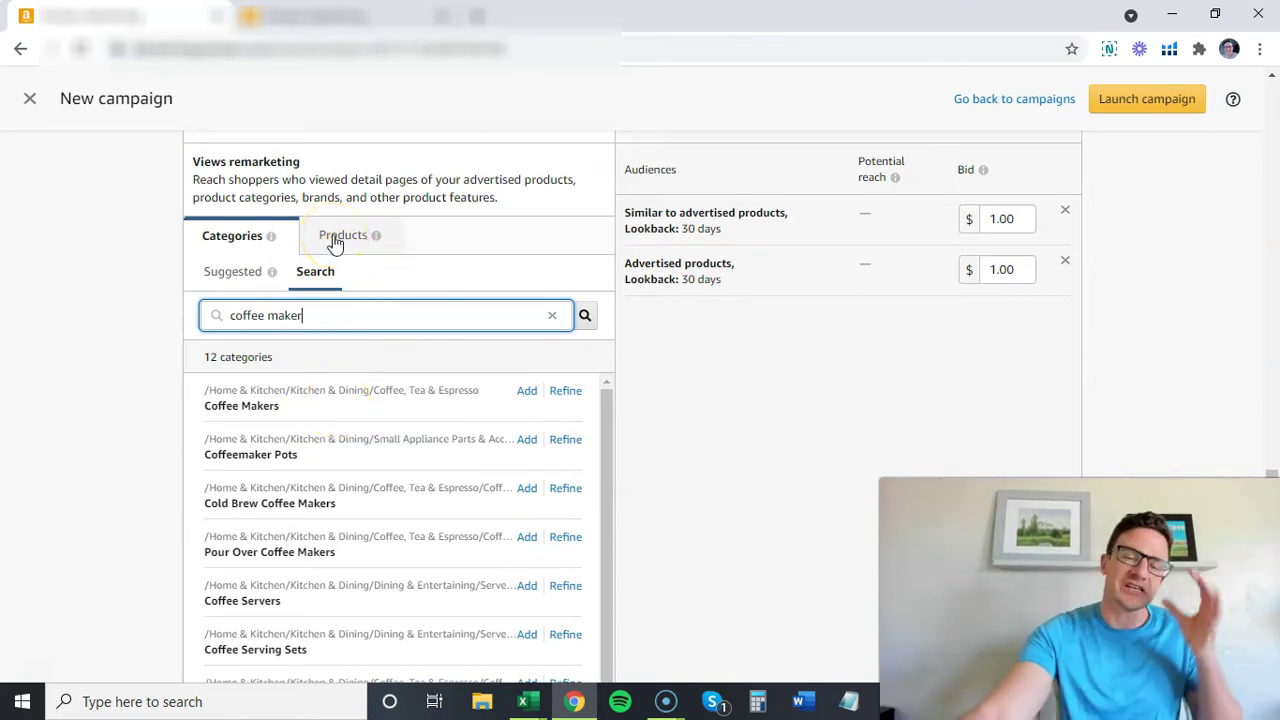
left_click(530, 394)
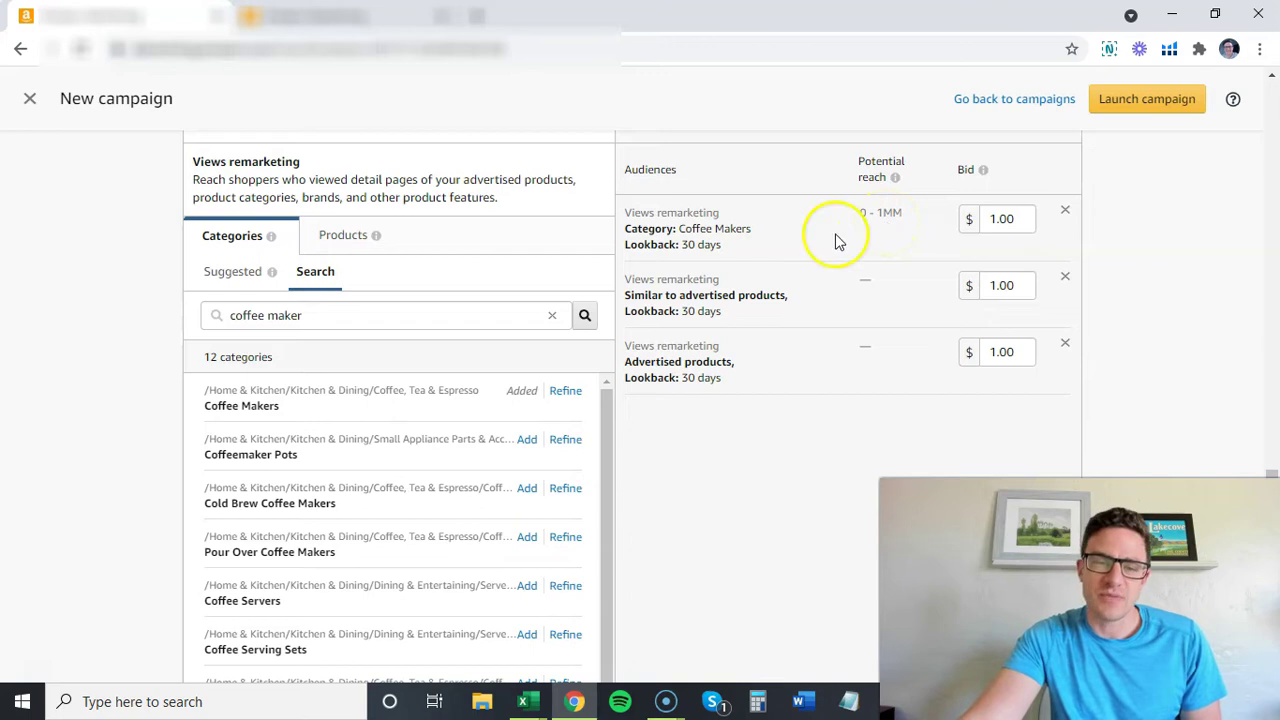
View the product-based remarketing audiences, then remove the Coffee Makers audience and return to the list of audience types
left_click(343, 235)
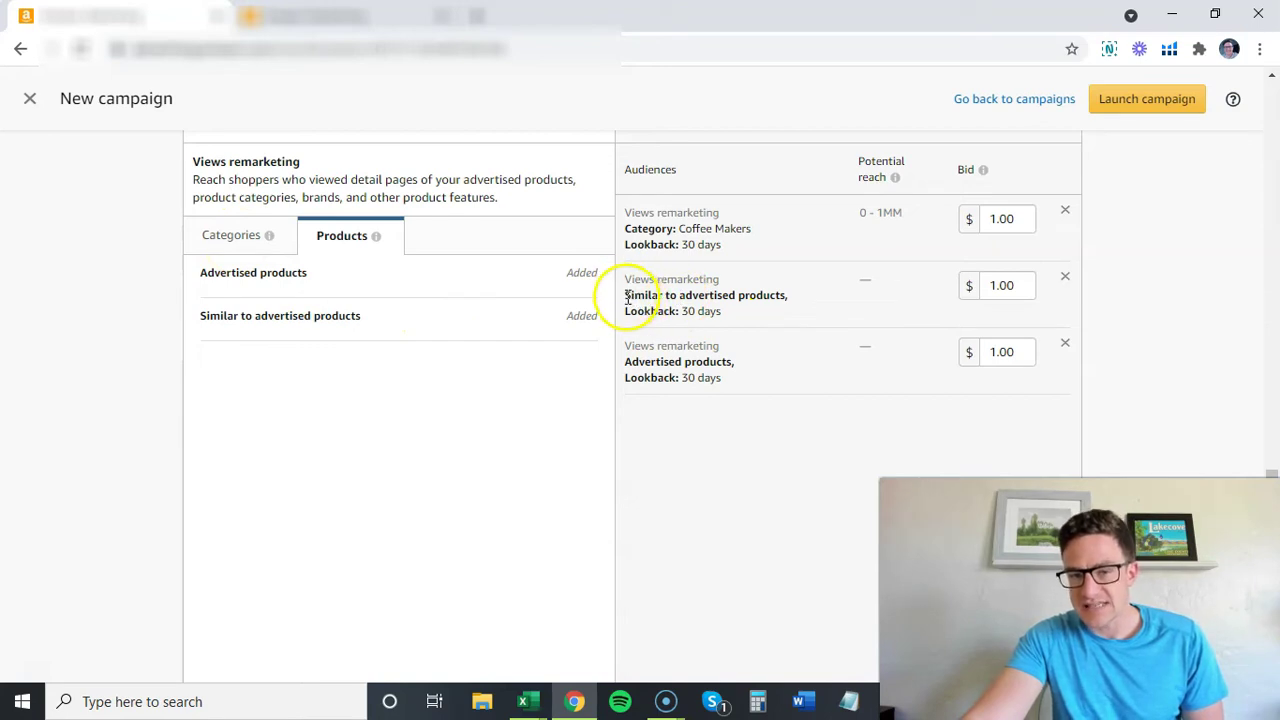
left_click_drag(627, 295, 803, 306)
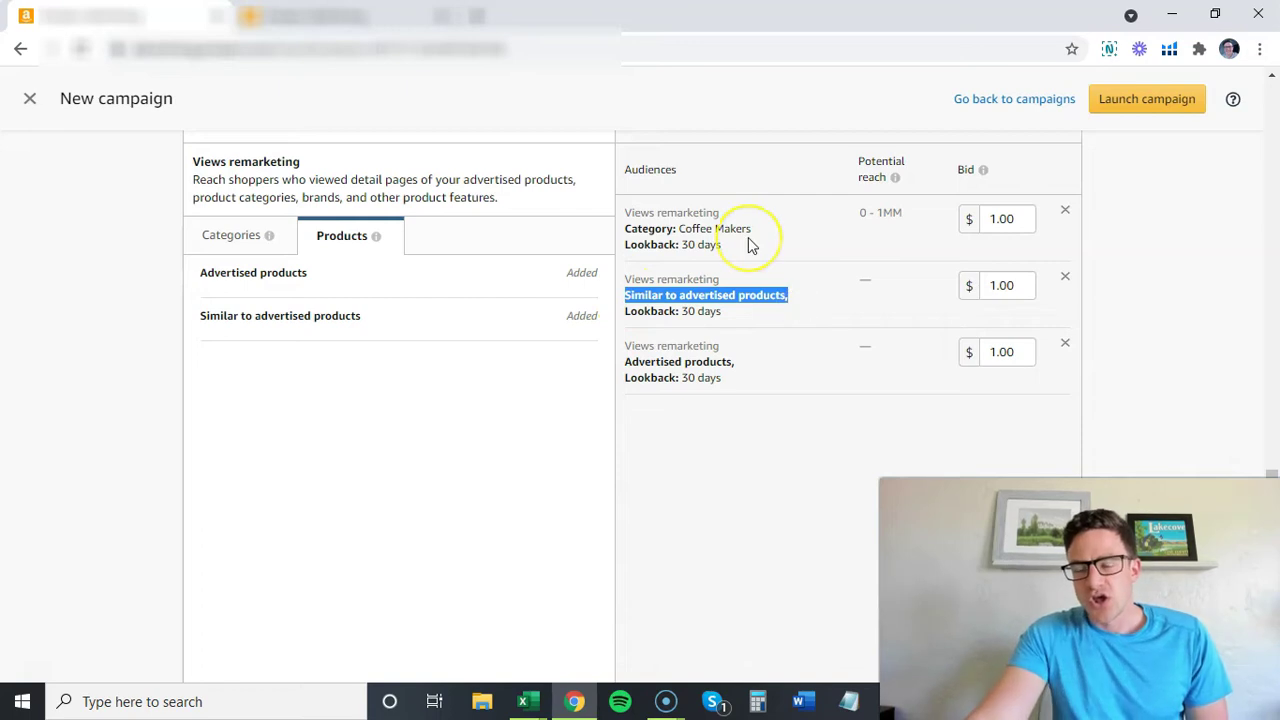
left_click(1065, 209)
scroll(180, 262, "up", 1)
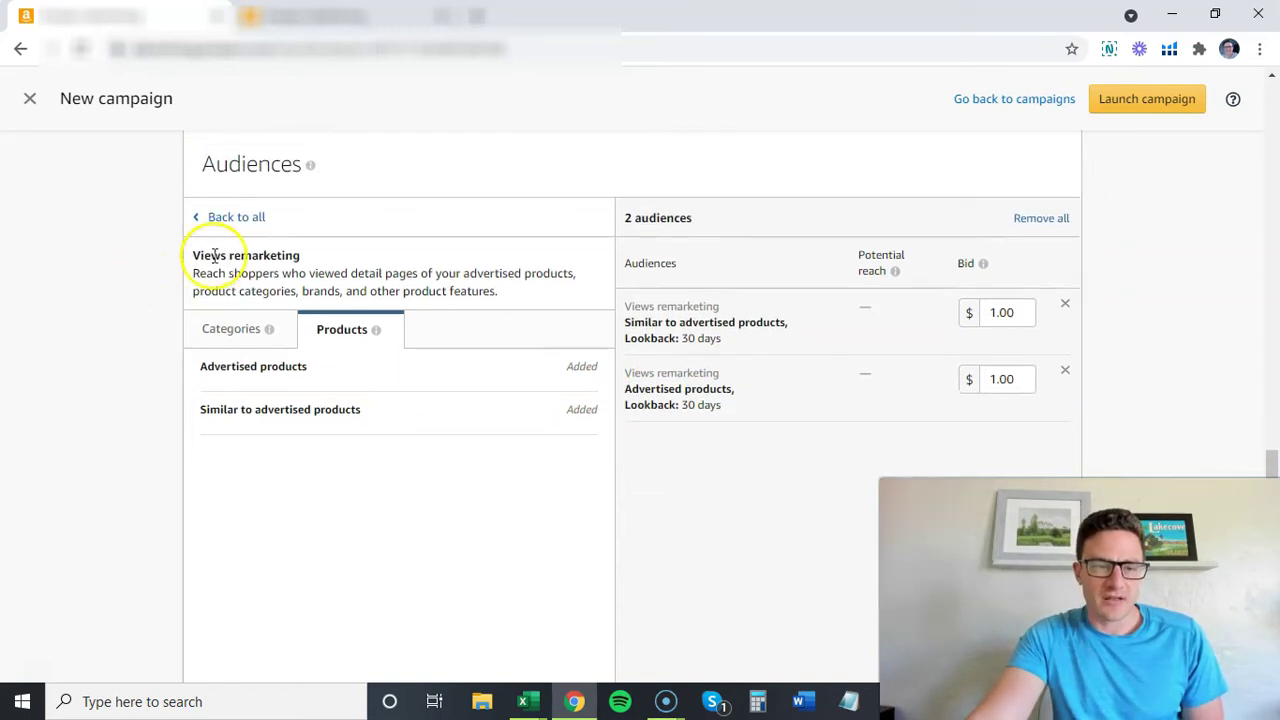
left_click(238, 220)
scroll(257, 320, "down", 1)
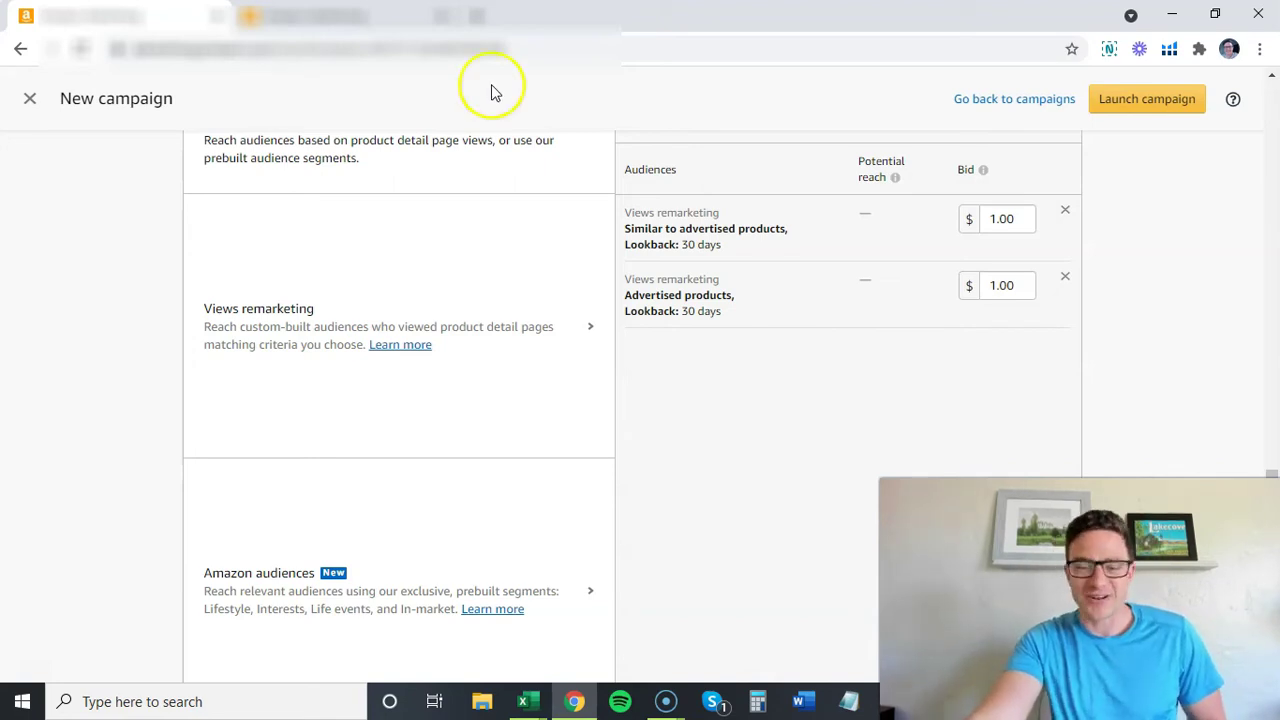
In the existing Audience Retargeting campaign's ad group, set the Advertised products views remarketing bid to $0.40 and save it
left_click(330, 23)
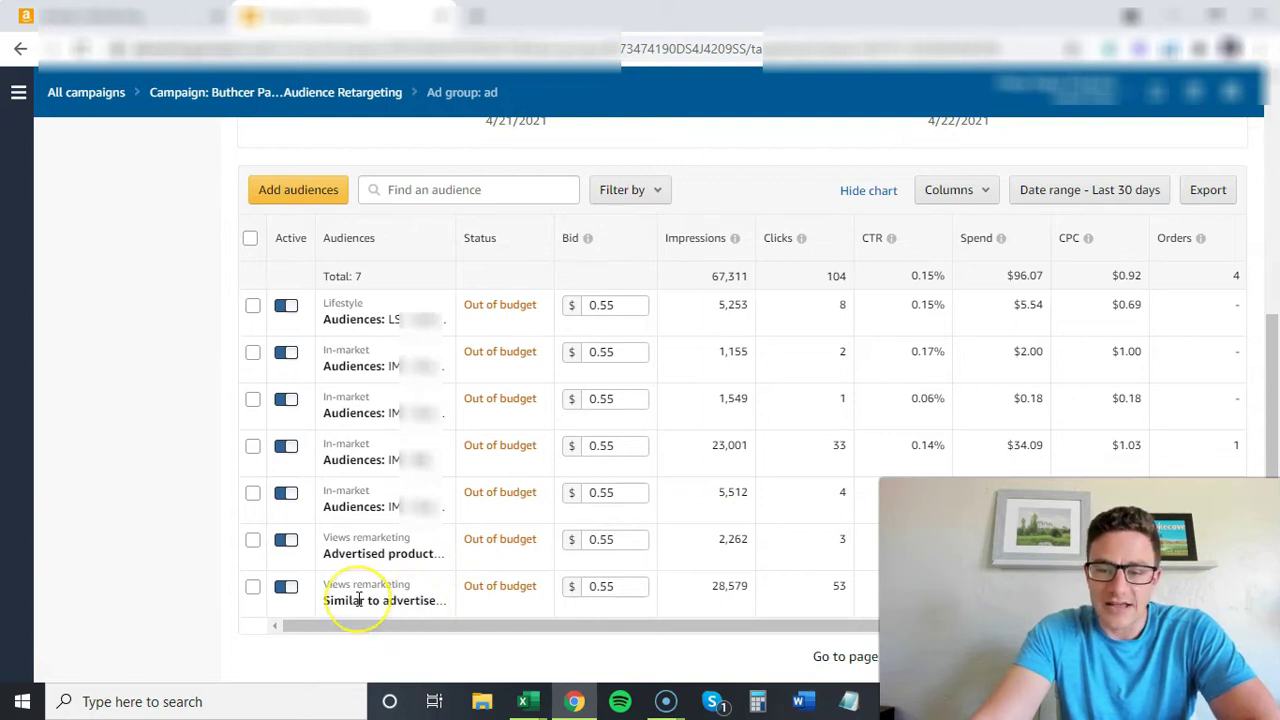
left_click(620, 544)
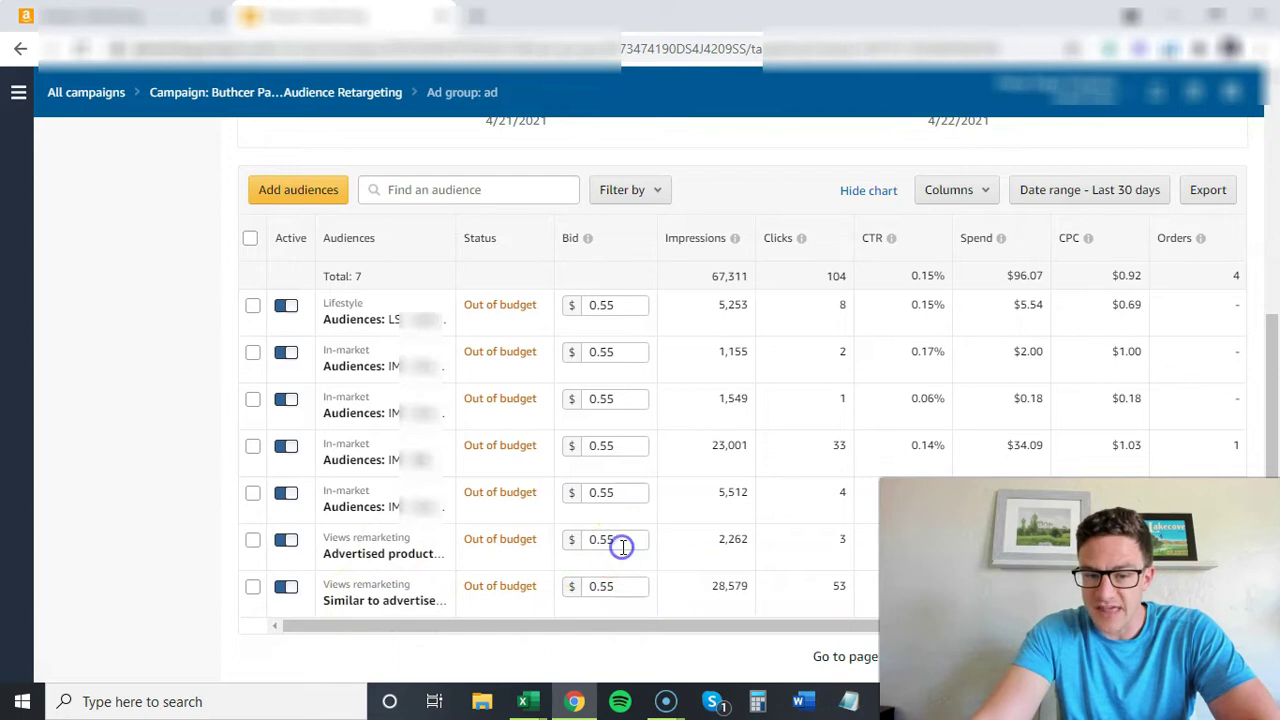
key("BackSpace")
key("BackSpace")
type("40")
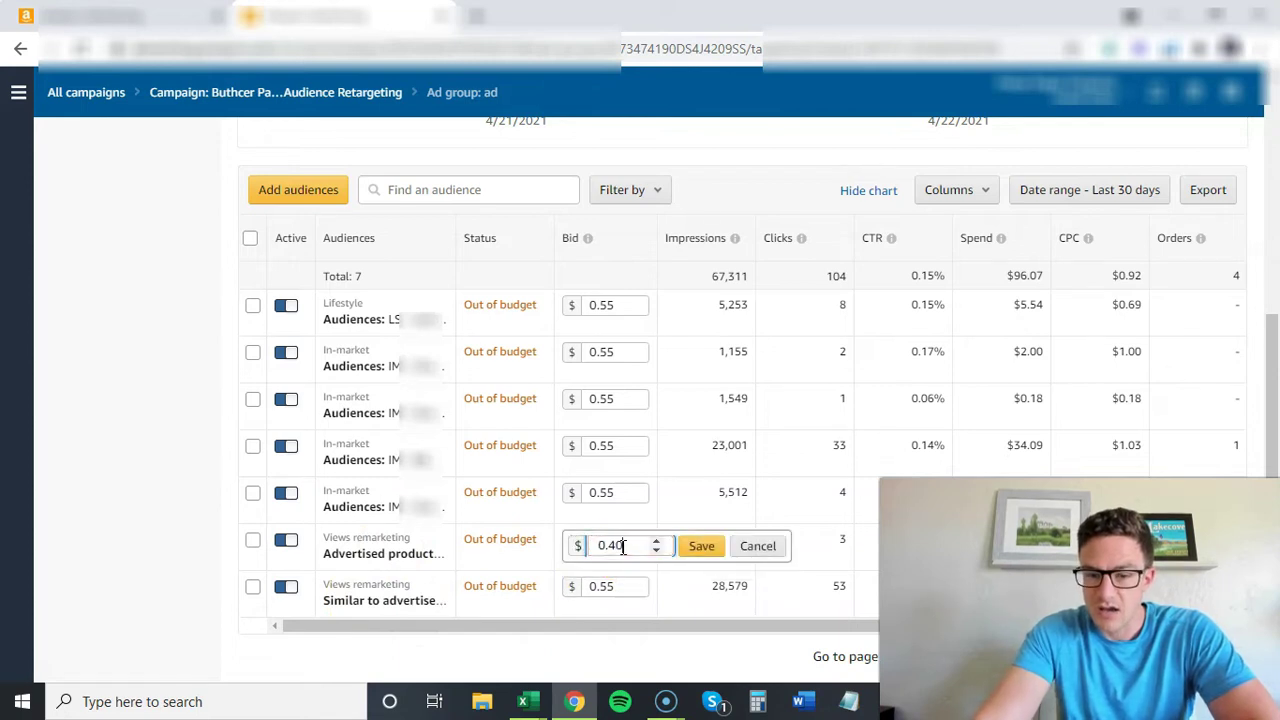
left_click(704, 547)
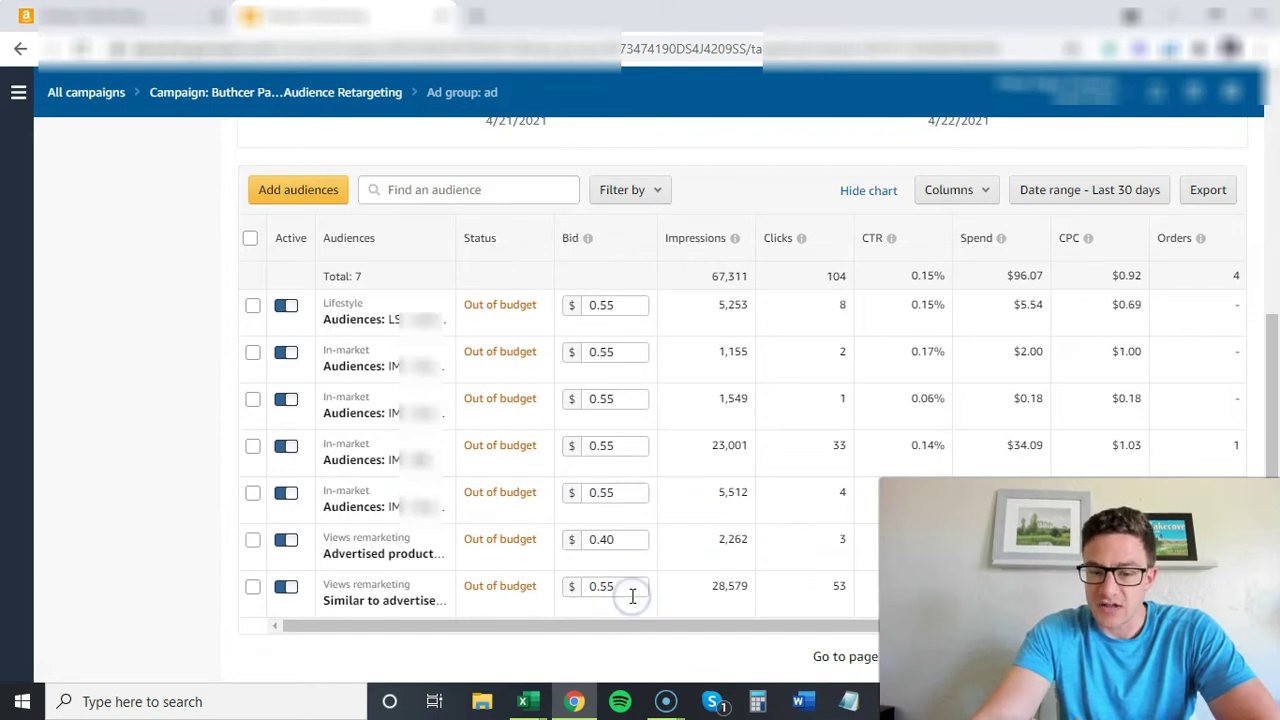
Set the bid of the Similar to advertised products views remarketing audience to $0.40 and save it
left_click(629, 590)
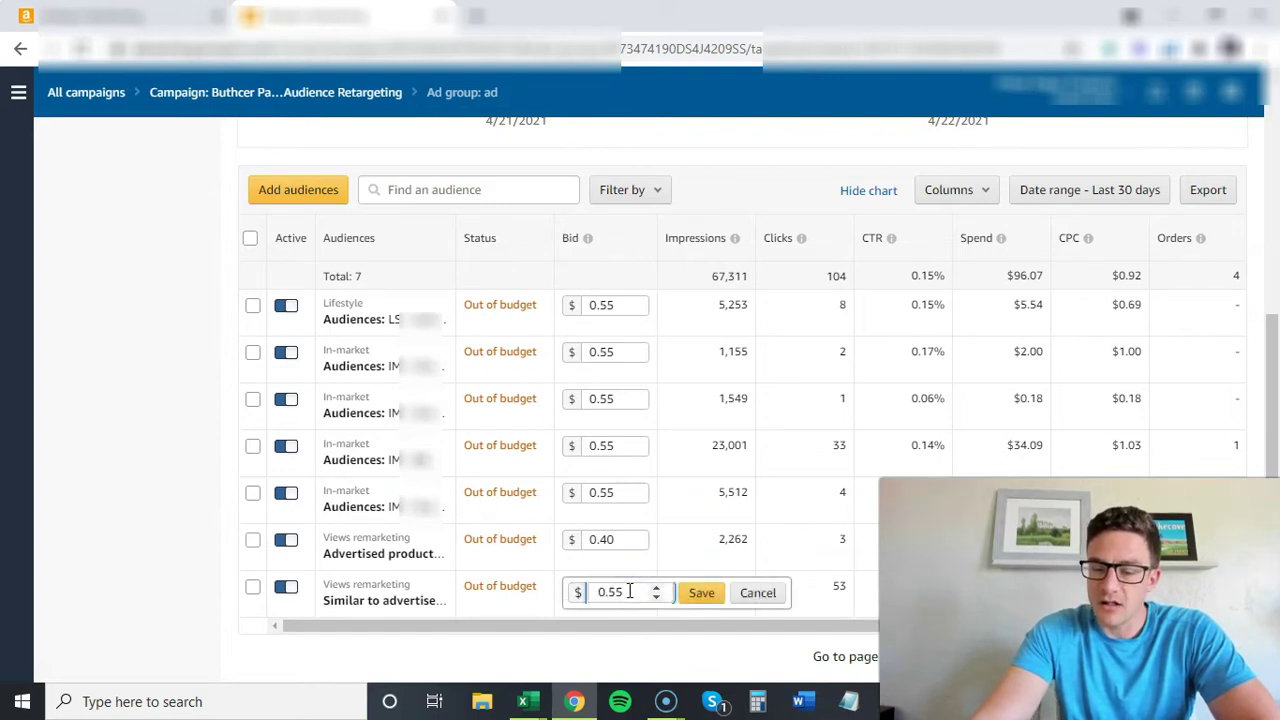
key("BackSpace")
key("BackSpace")
type("40")
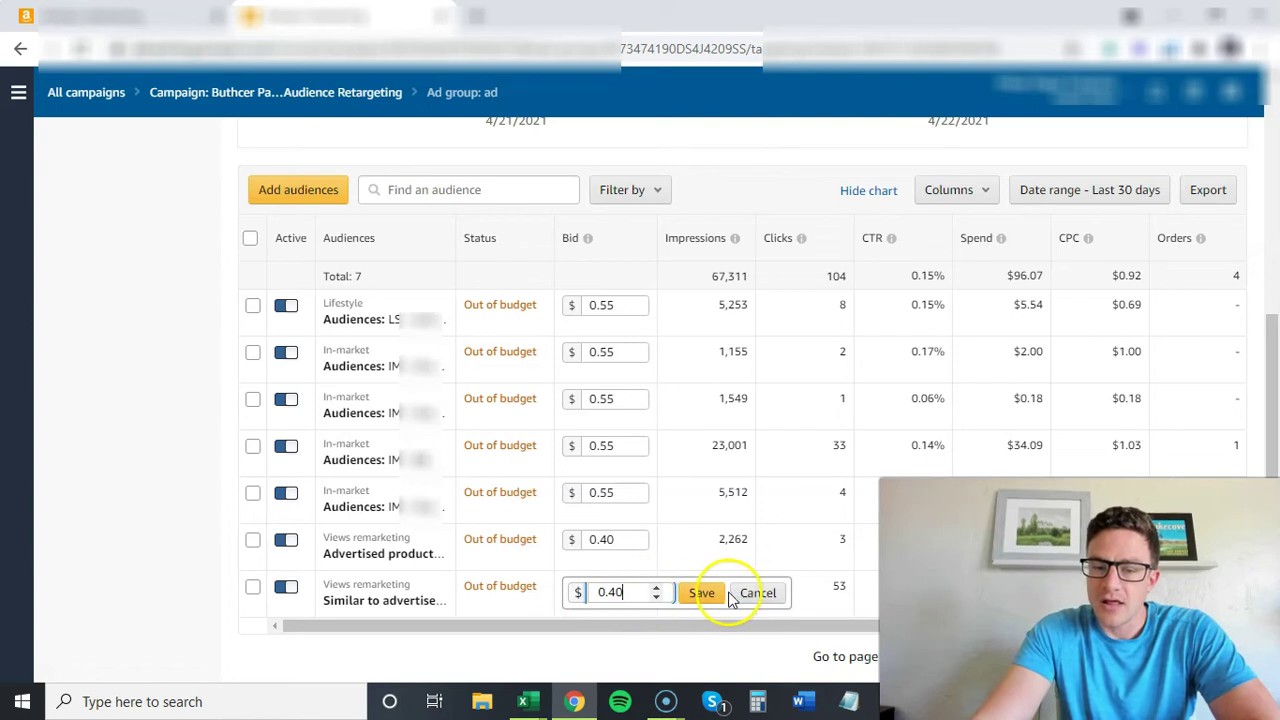
left_click(706, 595)
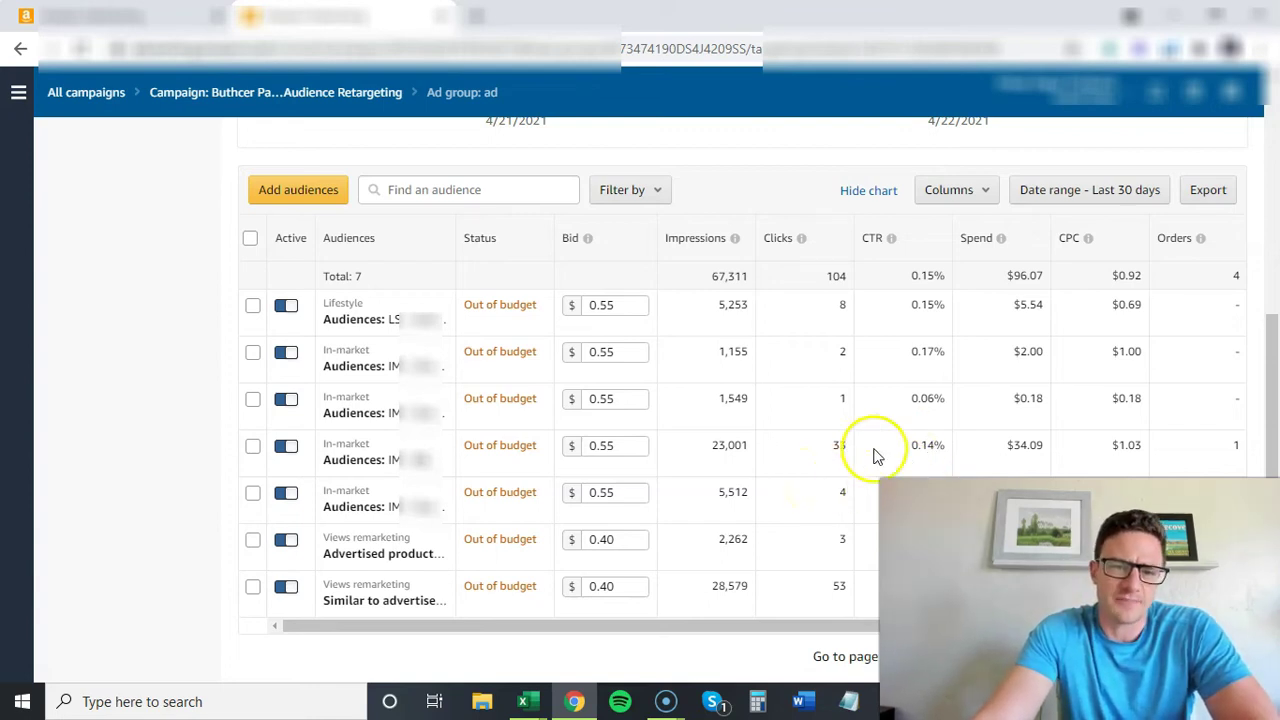
Back in the new campaign, open Amazon audiences and remove both views remarketing audiences from the selection
left_click(86, 18)
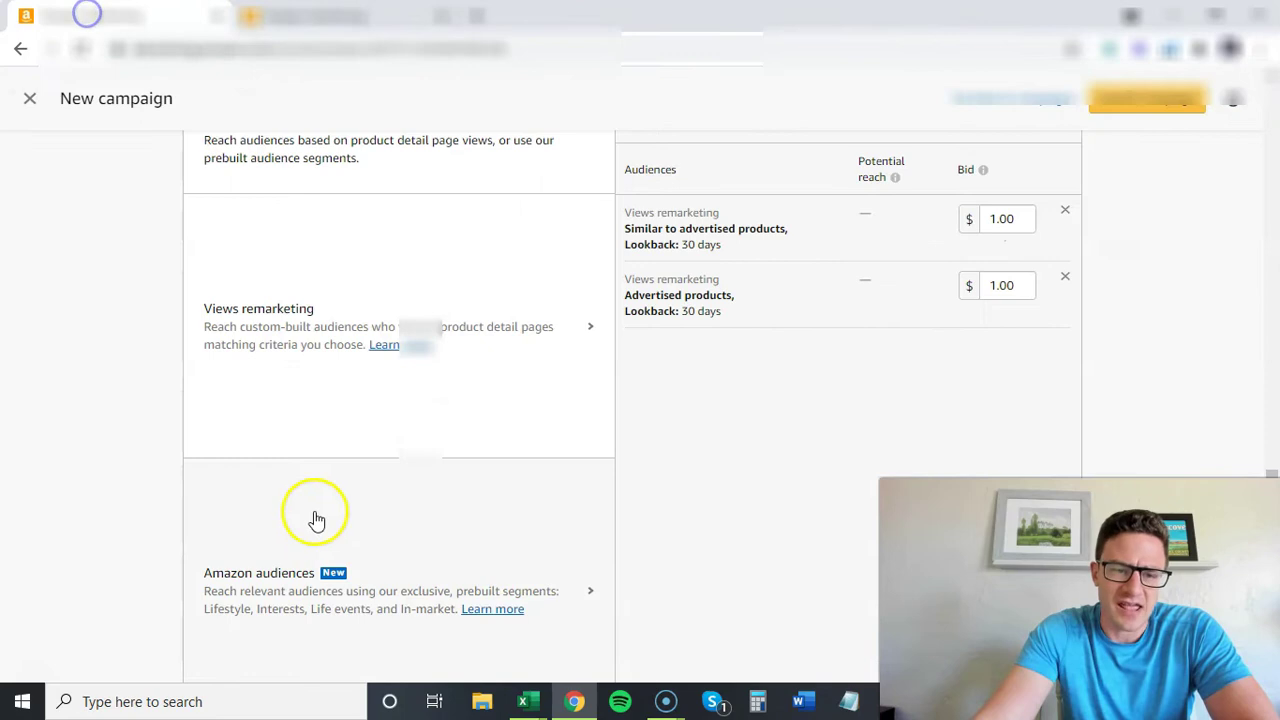
scroll(157, 443, "down", 1)
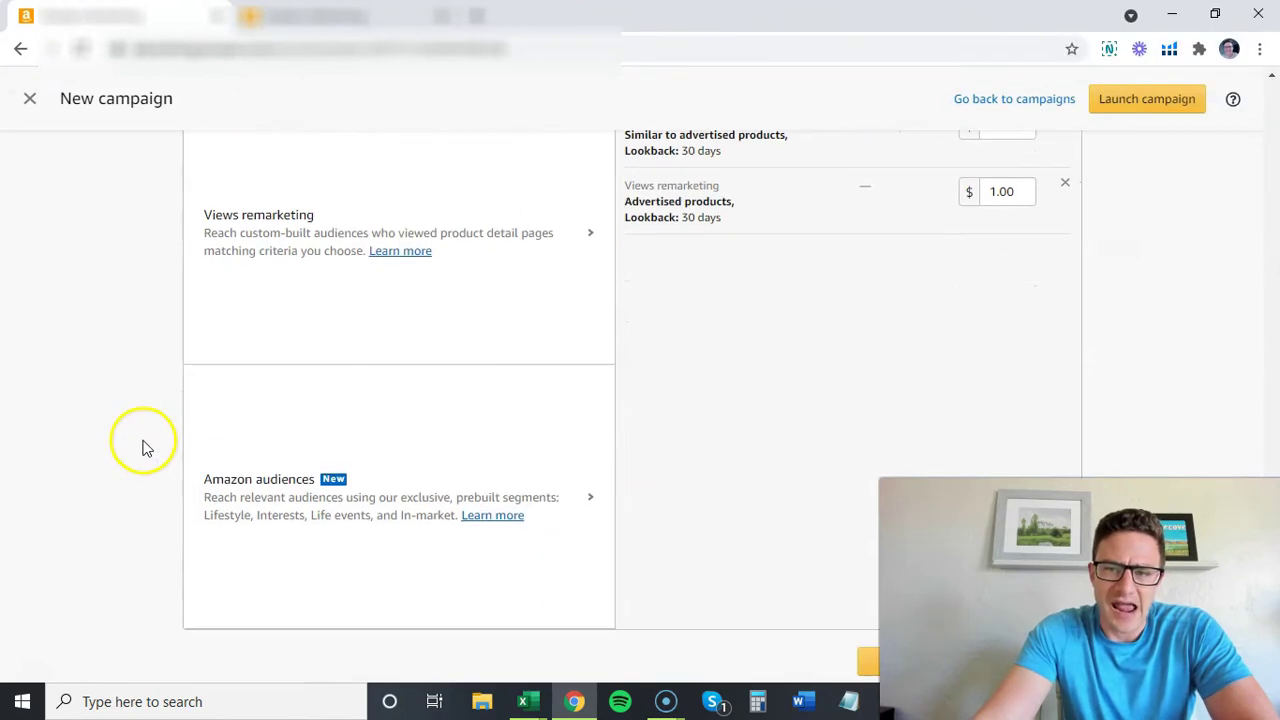
left_click(435, 455)
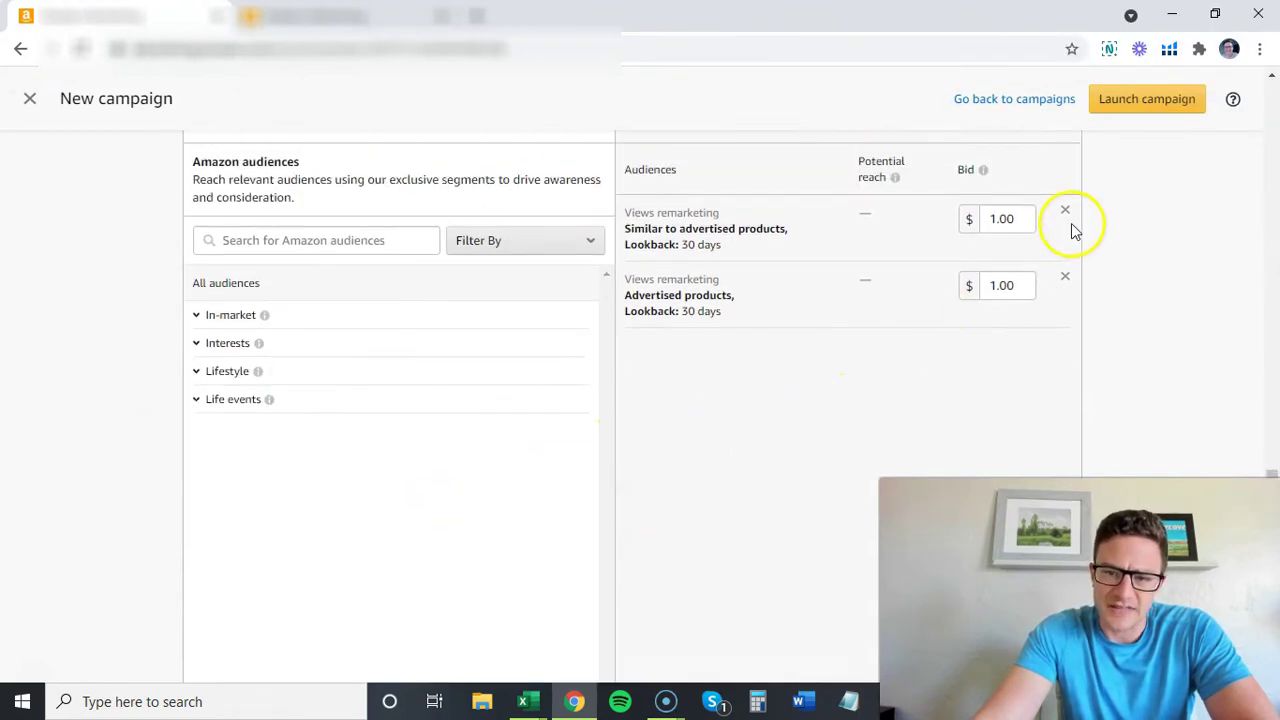
left_click(1066, 213)
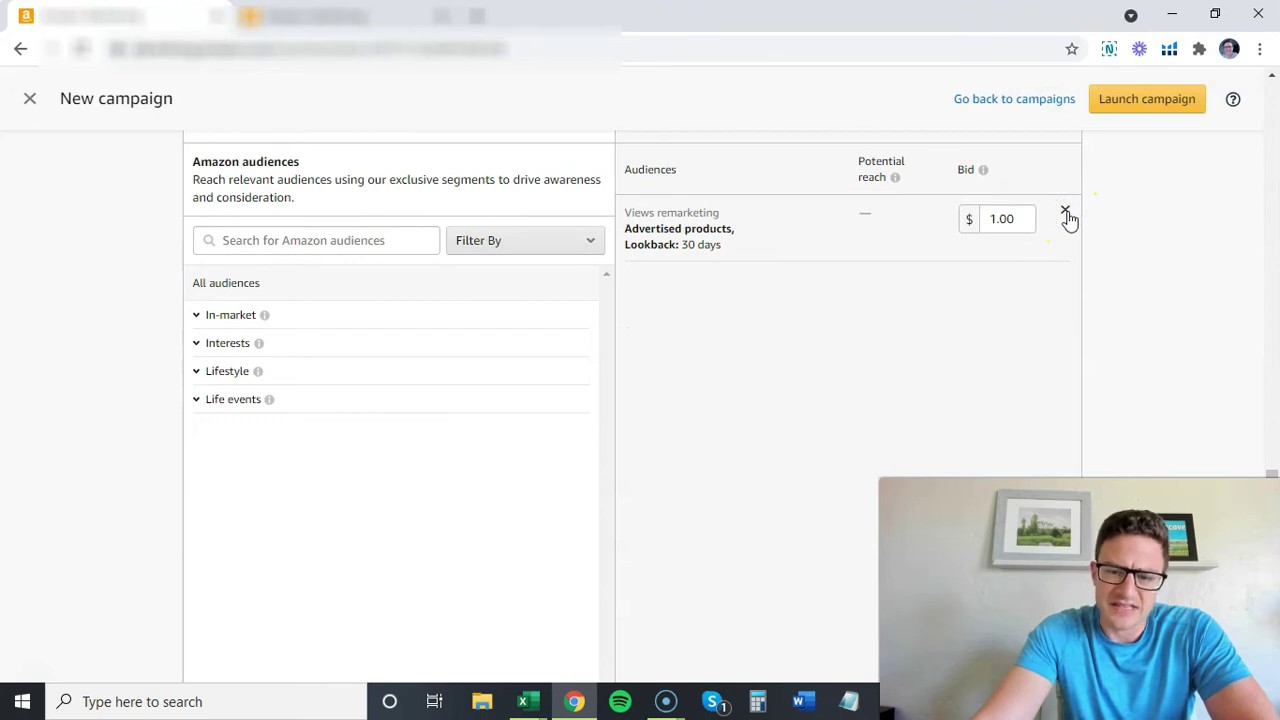
left_click(1066, 214)
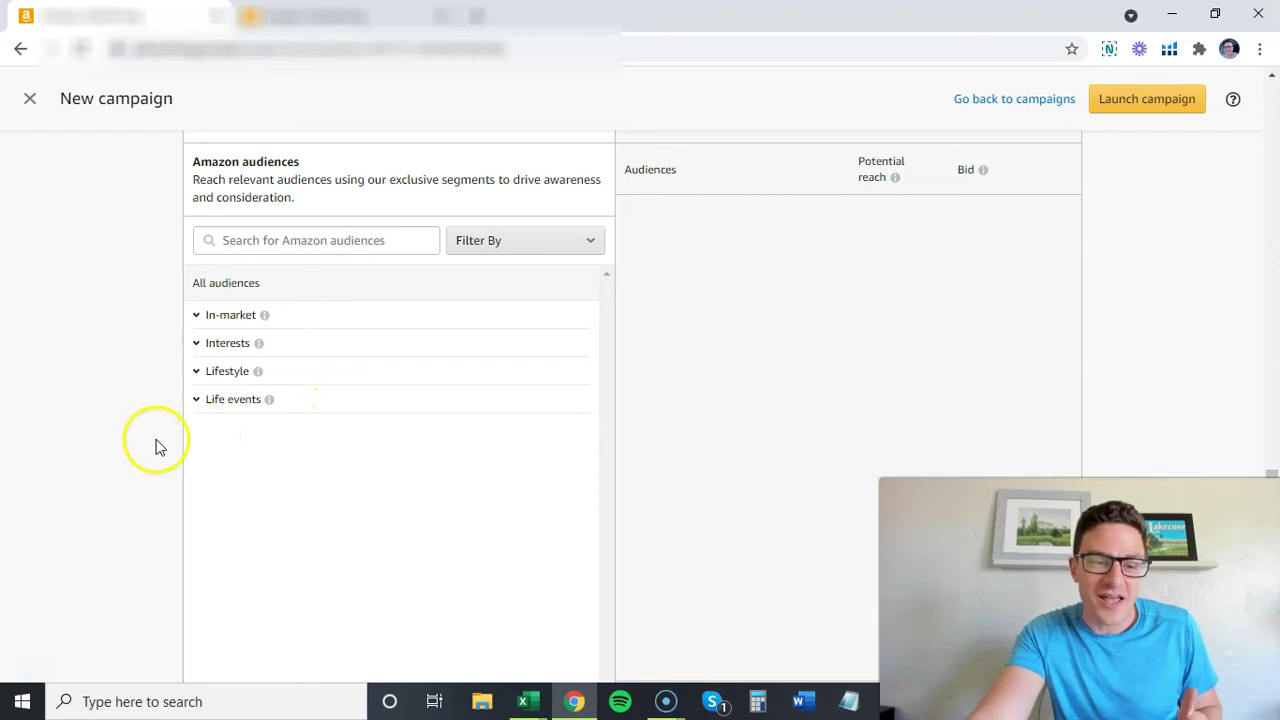
Expand the Life events segments and add the LS - Recent Movers (3 Months) audience to the campaign
left_click(197, 401)
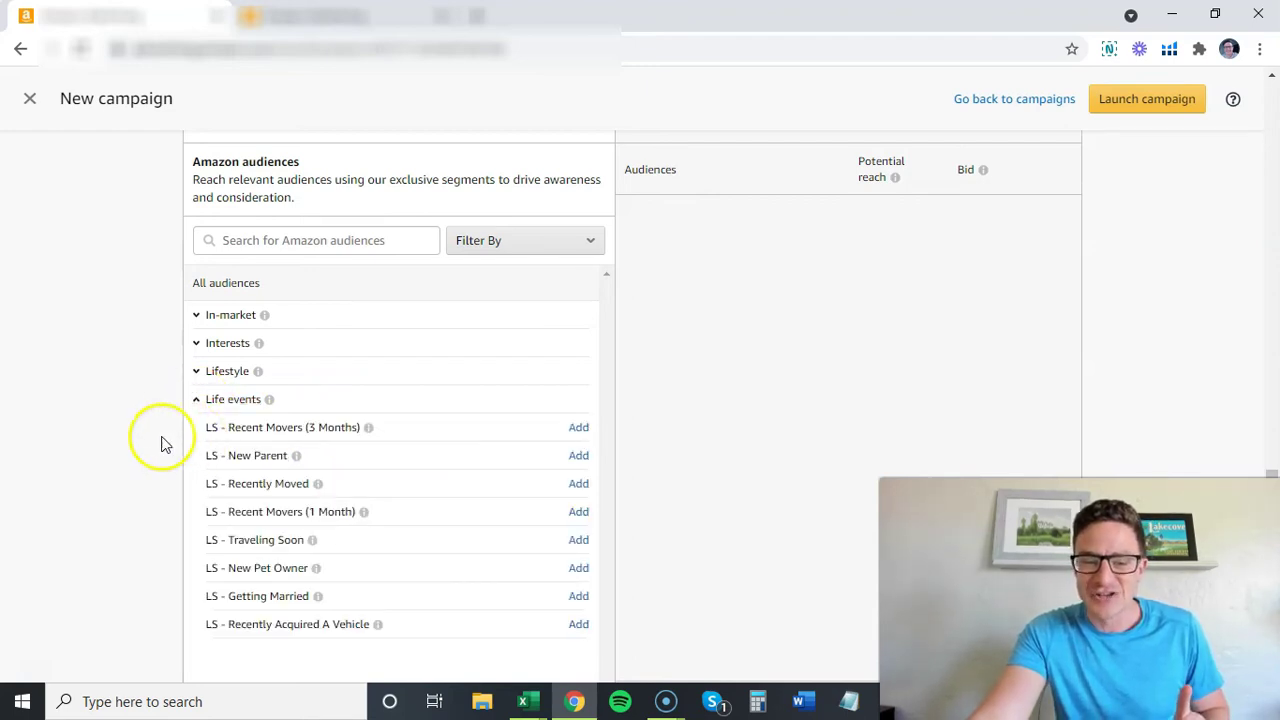
scroll(275, 408, "down", 1)
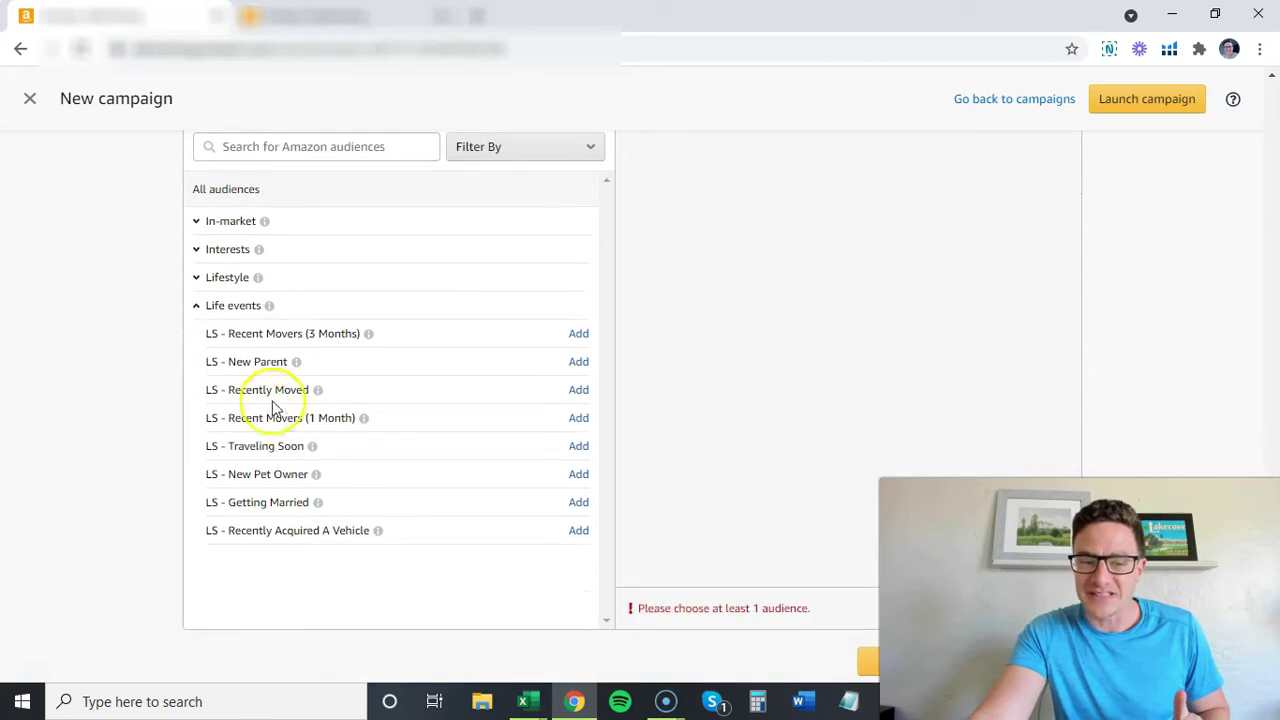
left_click(575, 340)
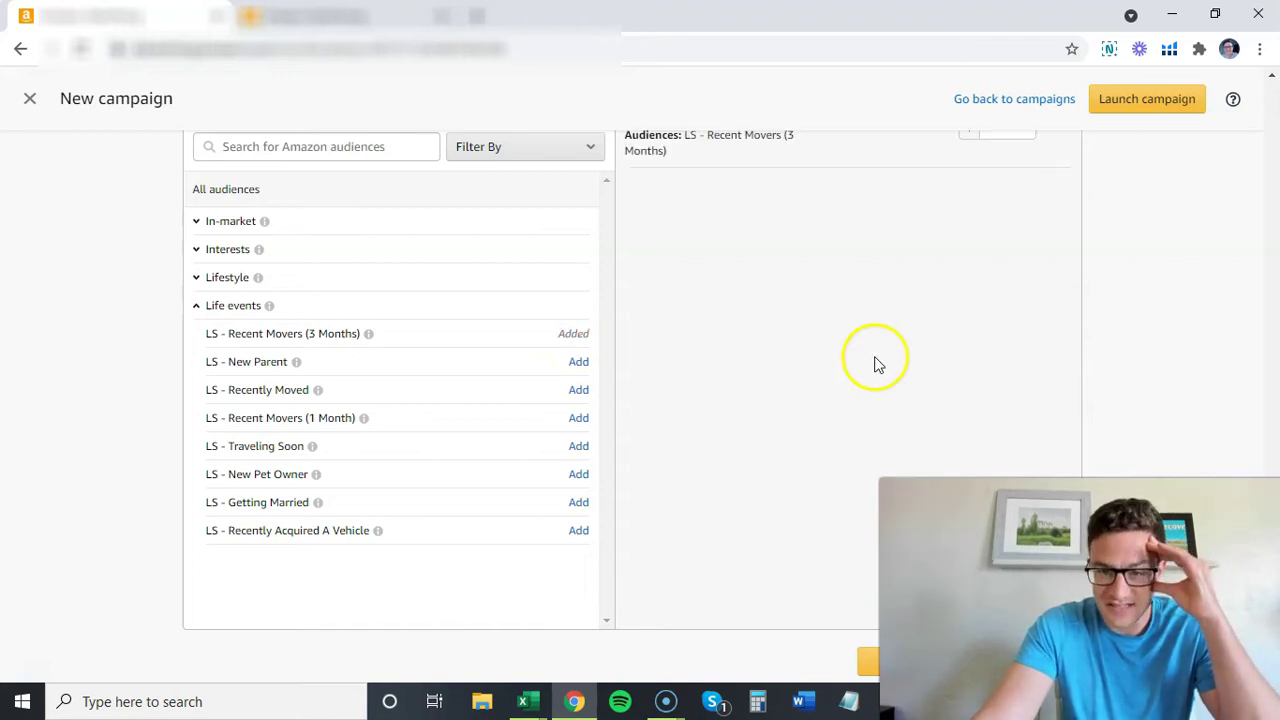
scroll(881, 350, "up", 1)
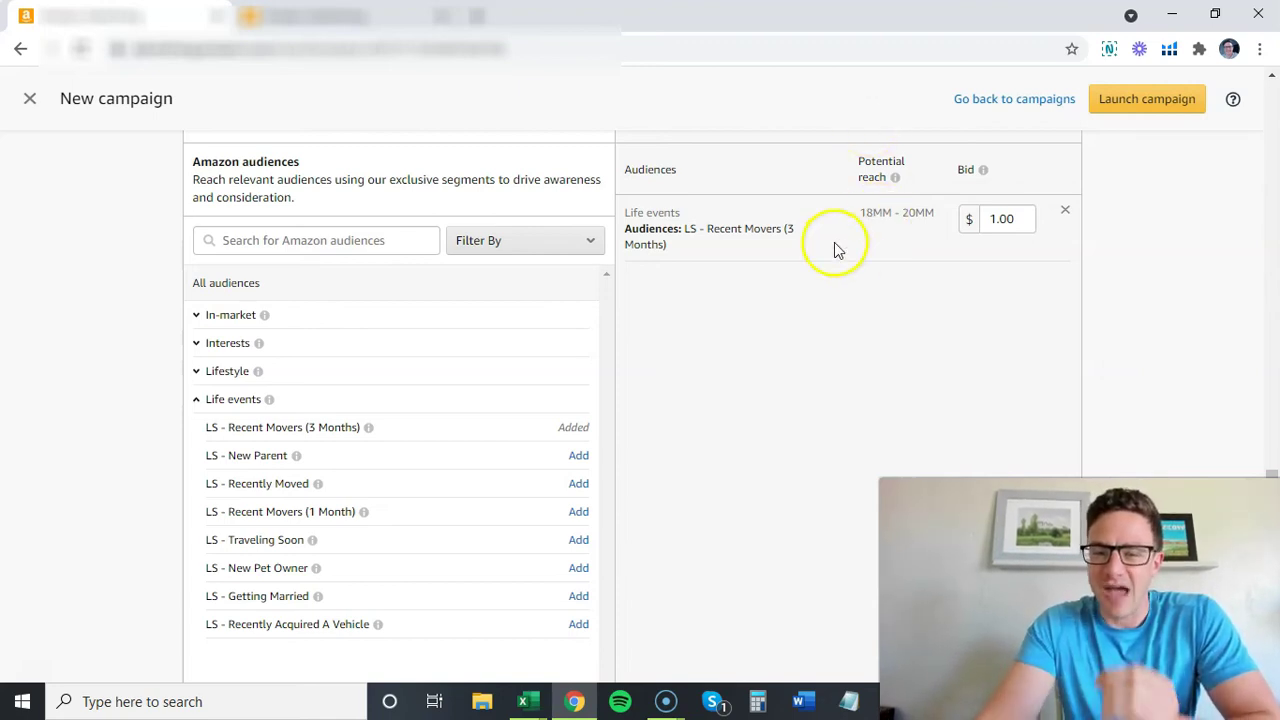
double_click(790, 230)
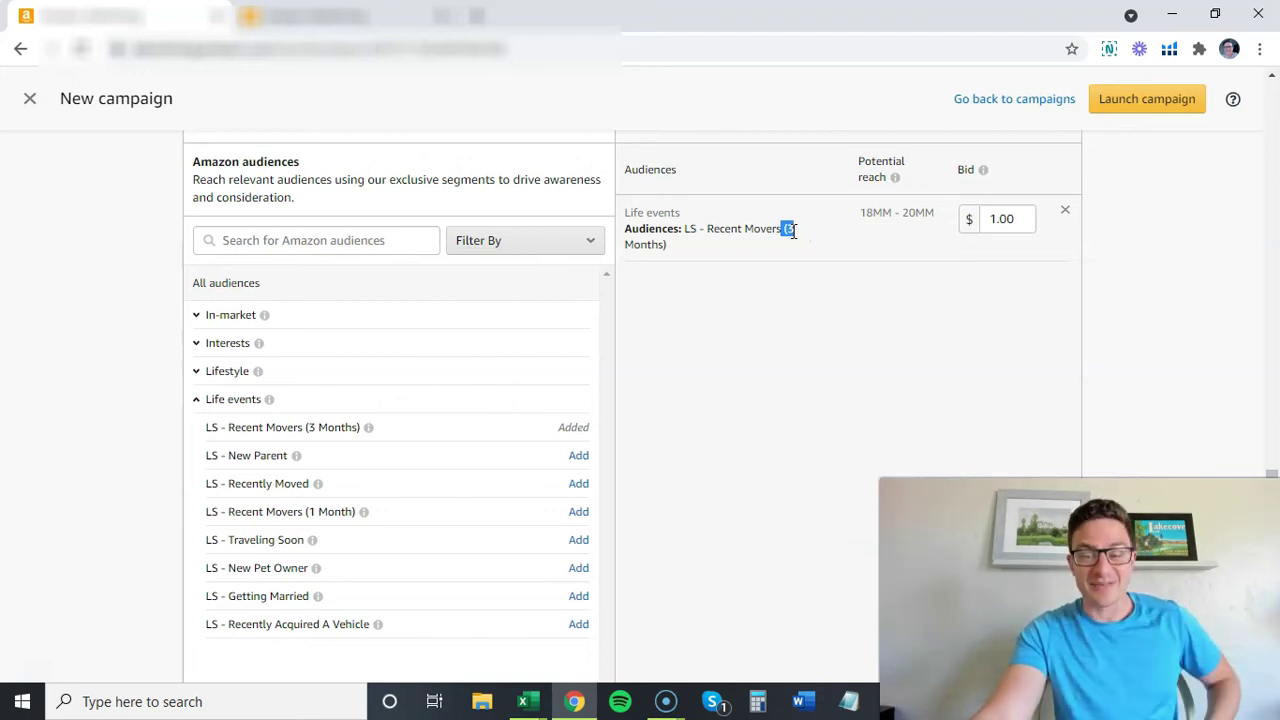
Review the Life events segments and add the LS - New Pet Owner audience to the campaign
left_click(790, 230)
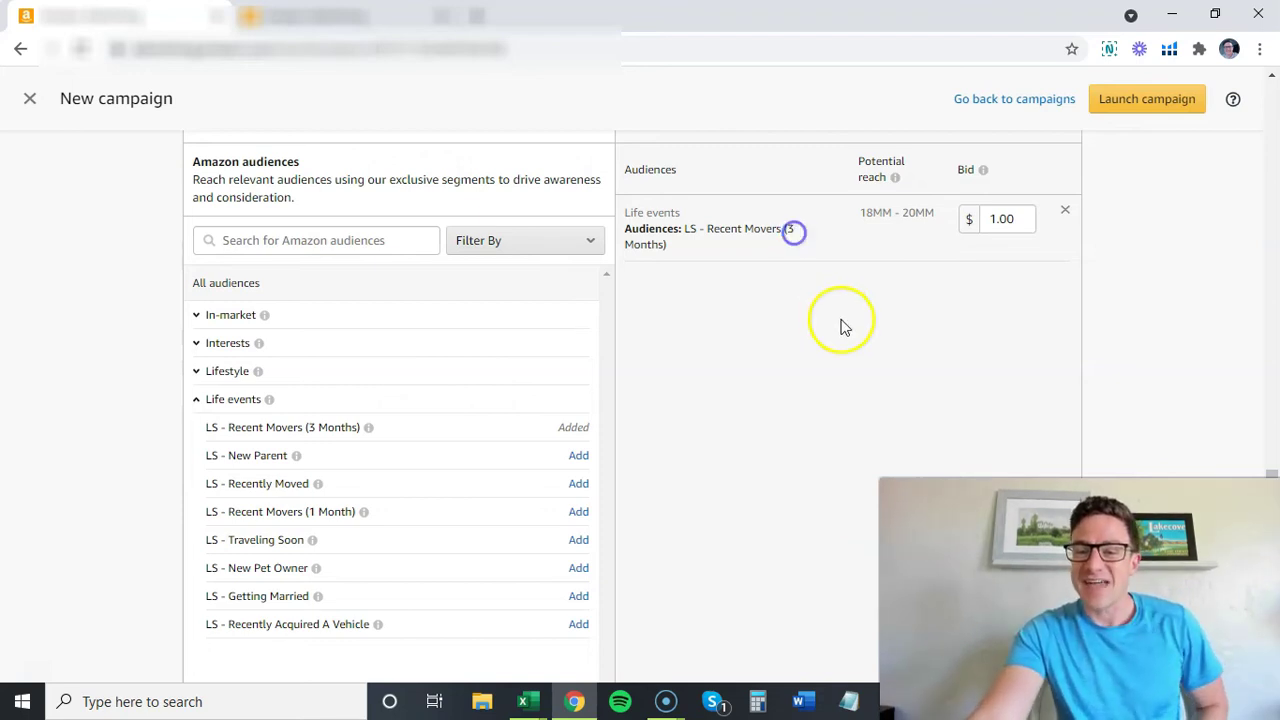
left_click(795, 230)
scroll(840, 320, "down", 2)
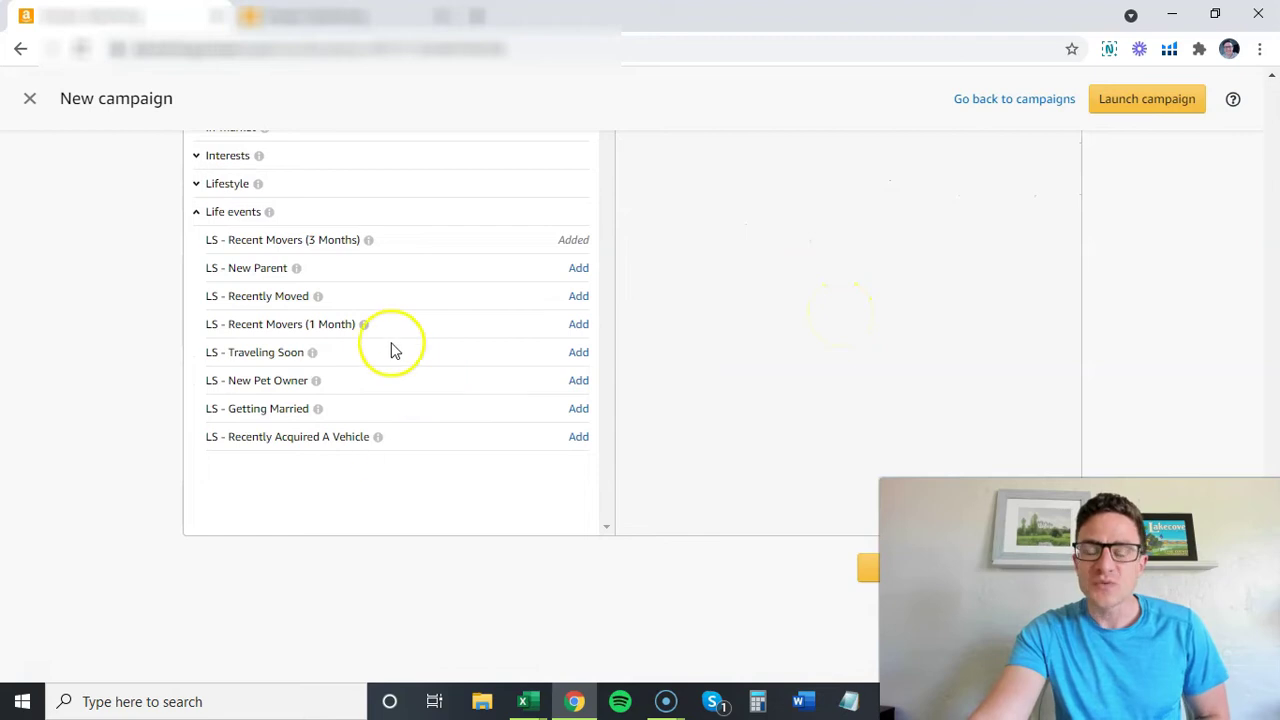
mouse_move(362, 436)
left_click(367, 484)
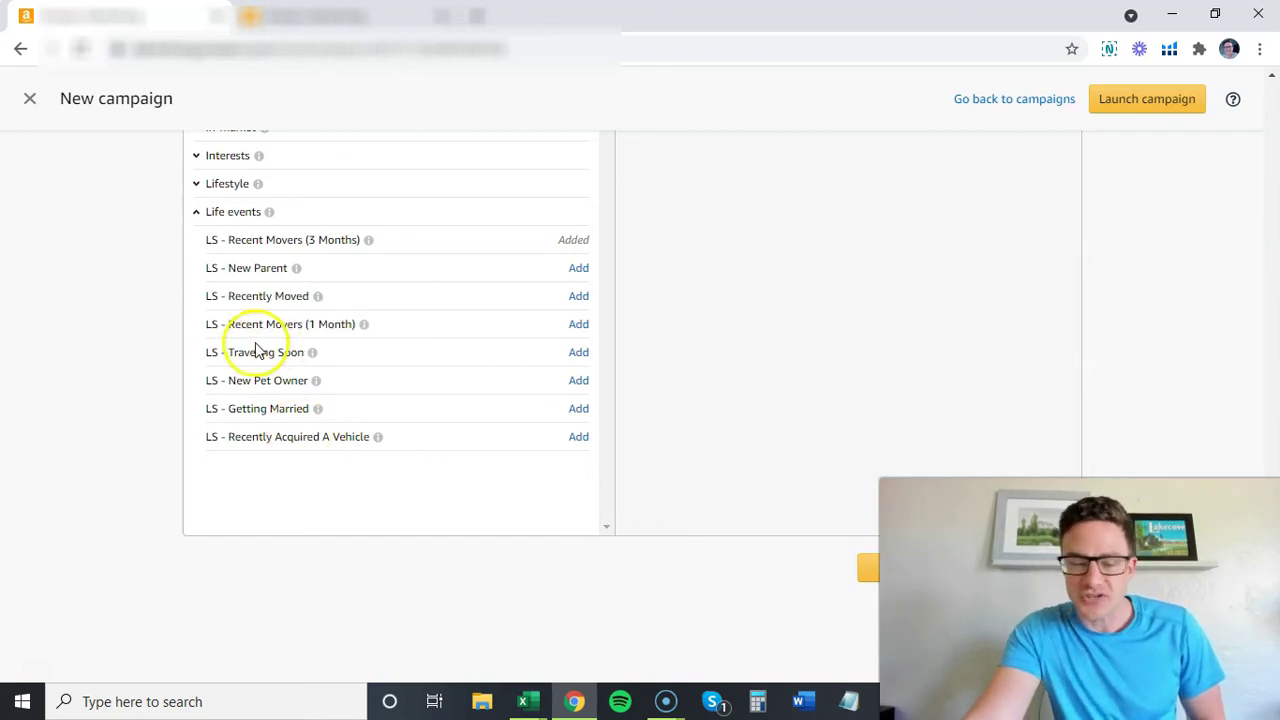
scroll(257, 351, "up", 1)
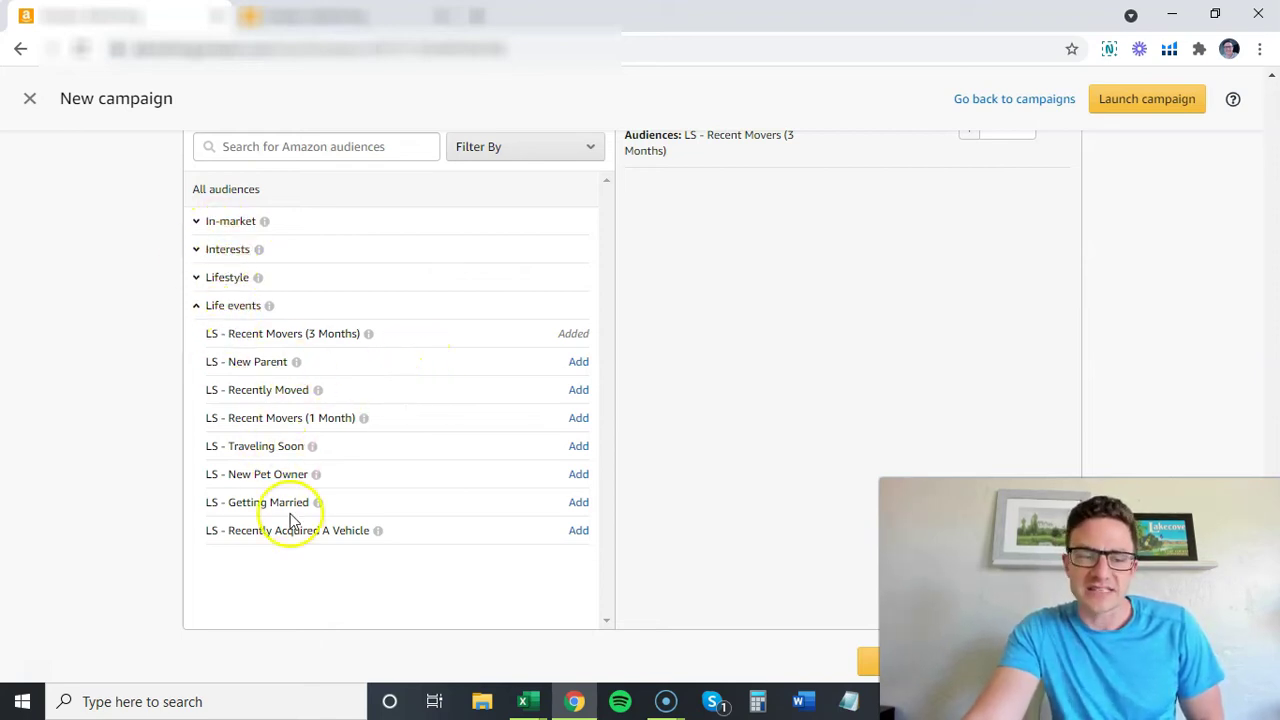
left_click(579, 475)
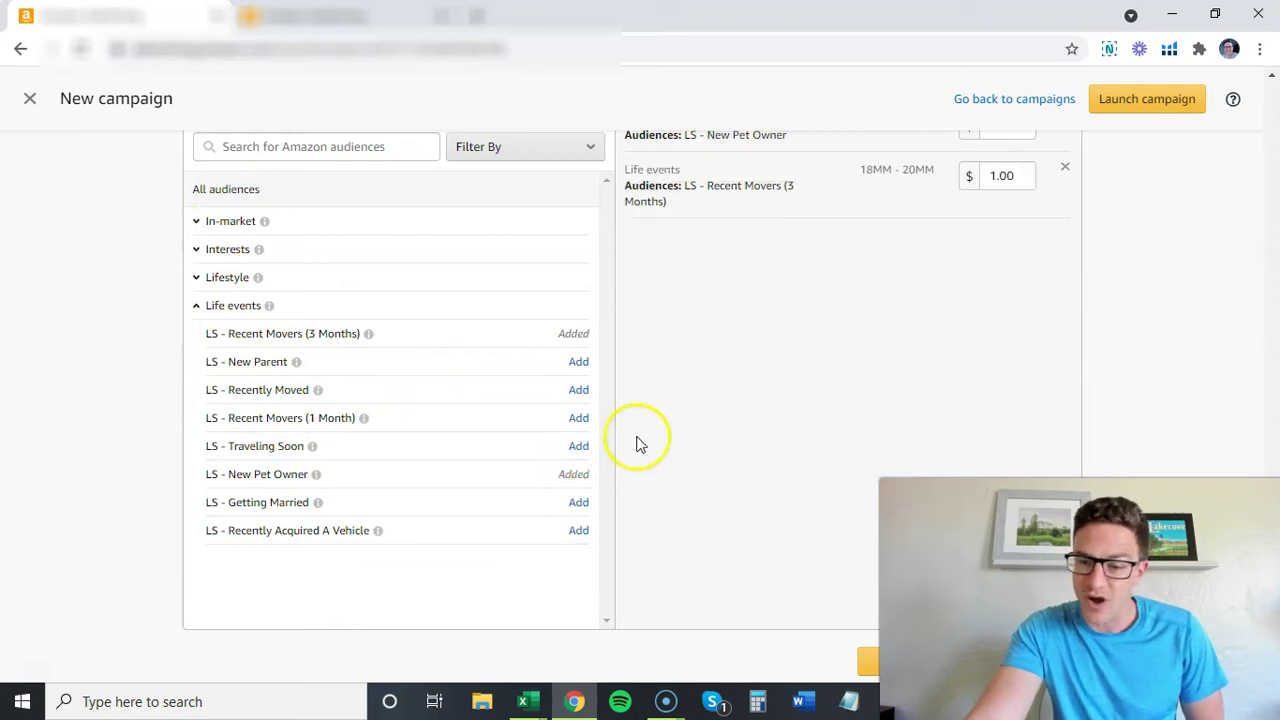
Compare the potential reach of the New Pet Owner and Recent Movers (3 Months) audiences
scroll(823, 297, "up", 1)
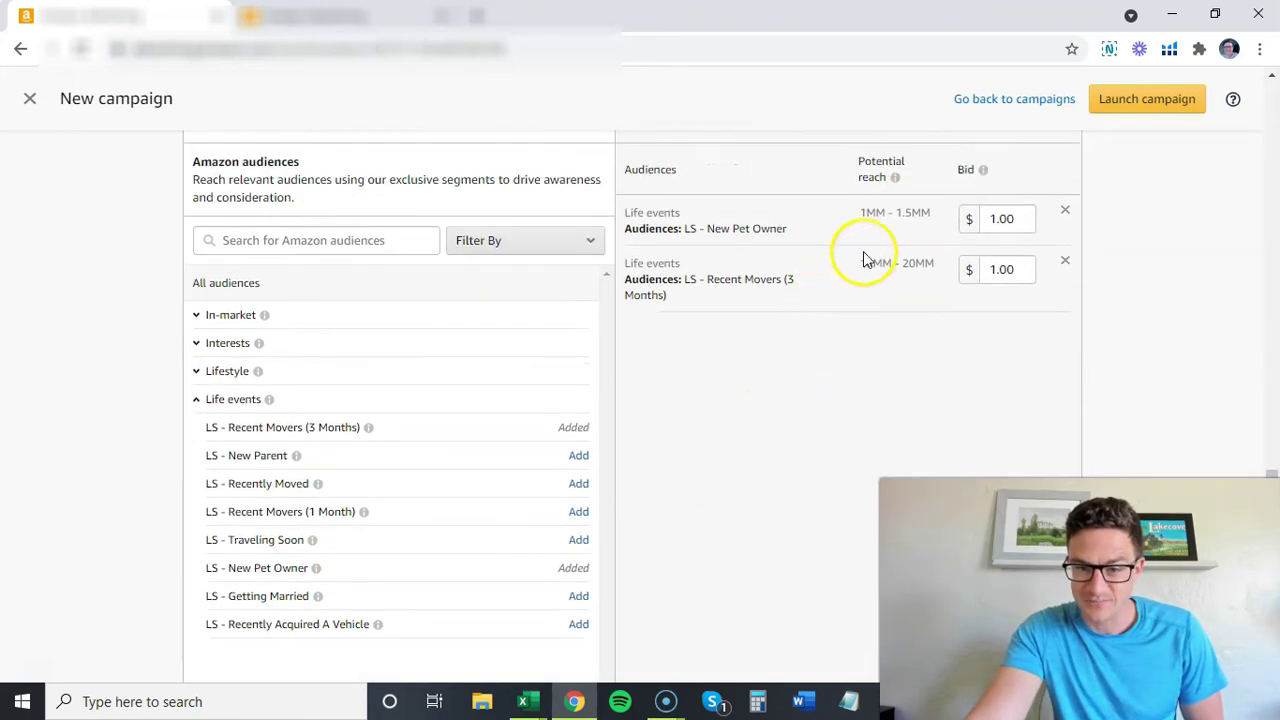
left_click_drag(861, 213, 920, 237)
left_click(903, 234)
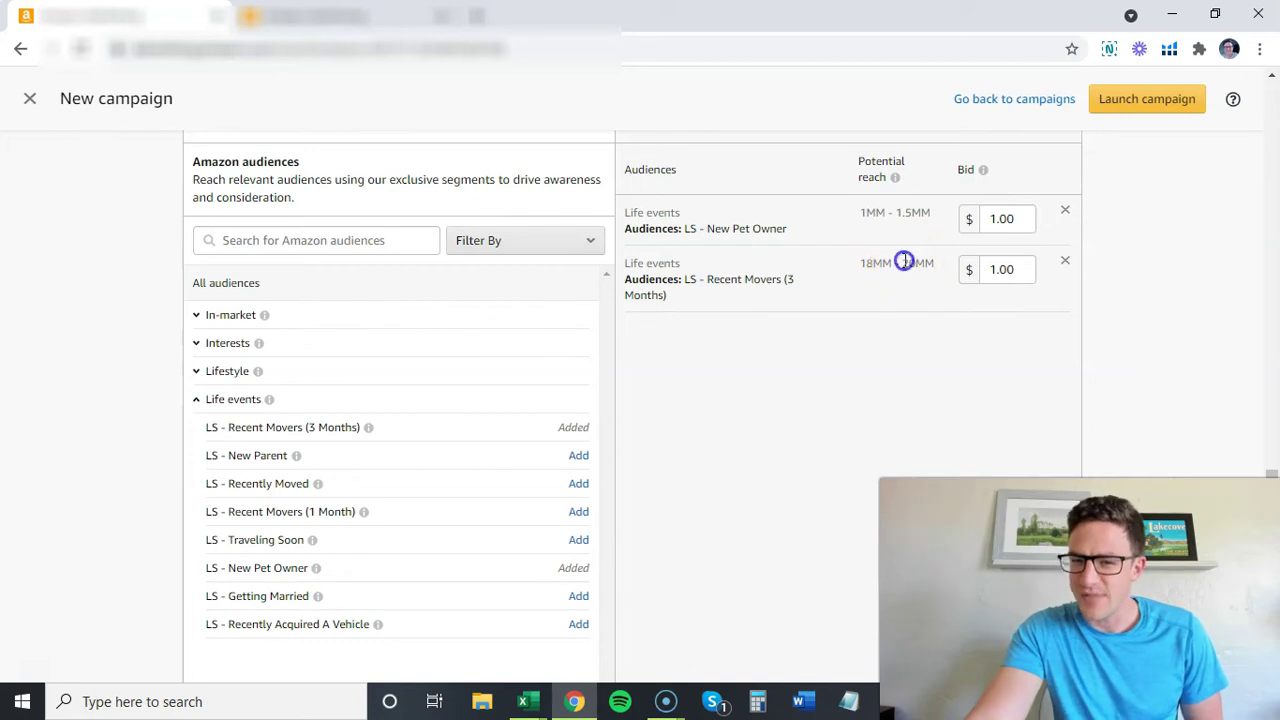
left_click_drag(903, 262, 924, 262)
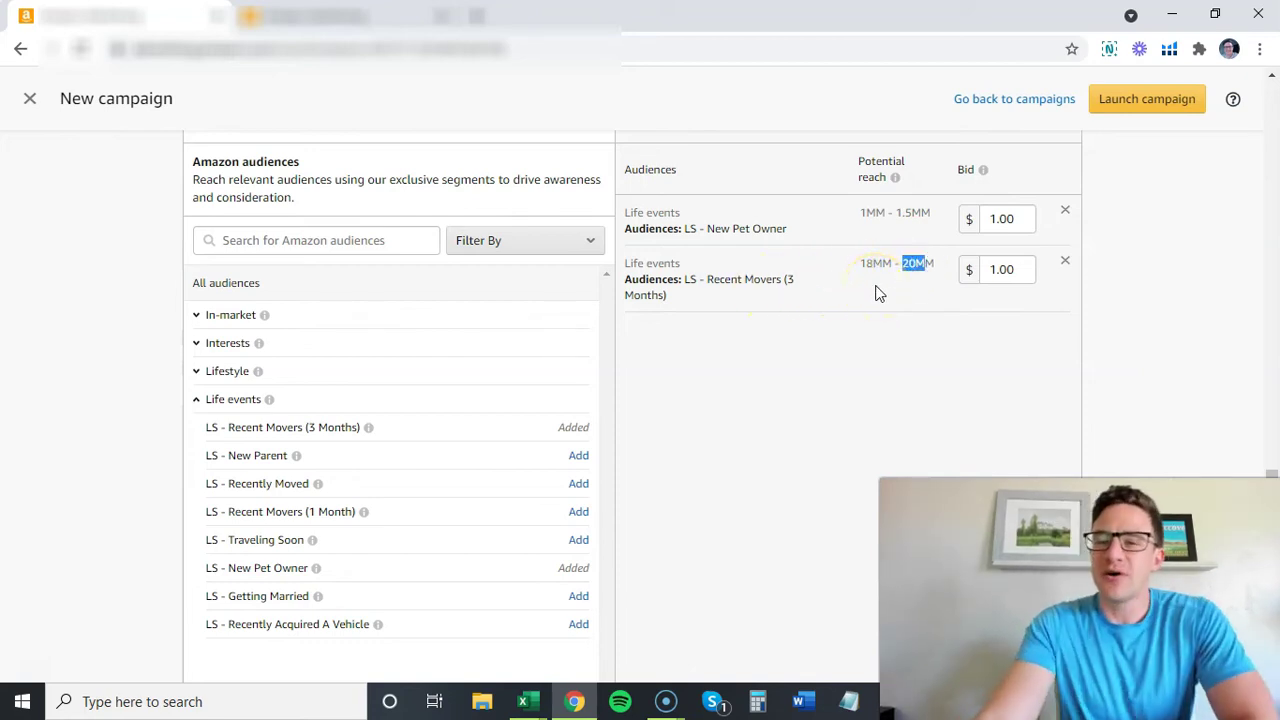
Remove the New Pet Owner and Recent Movers (3 Months) audiences from the selection and collapse Life events
left_click(1065, 211)
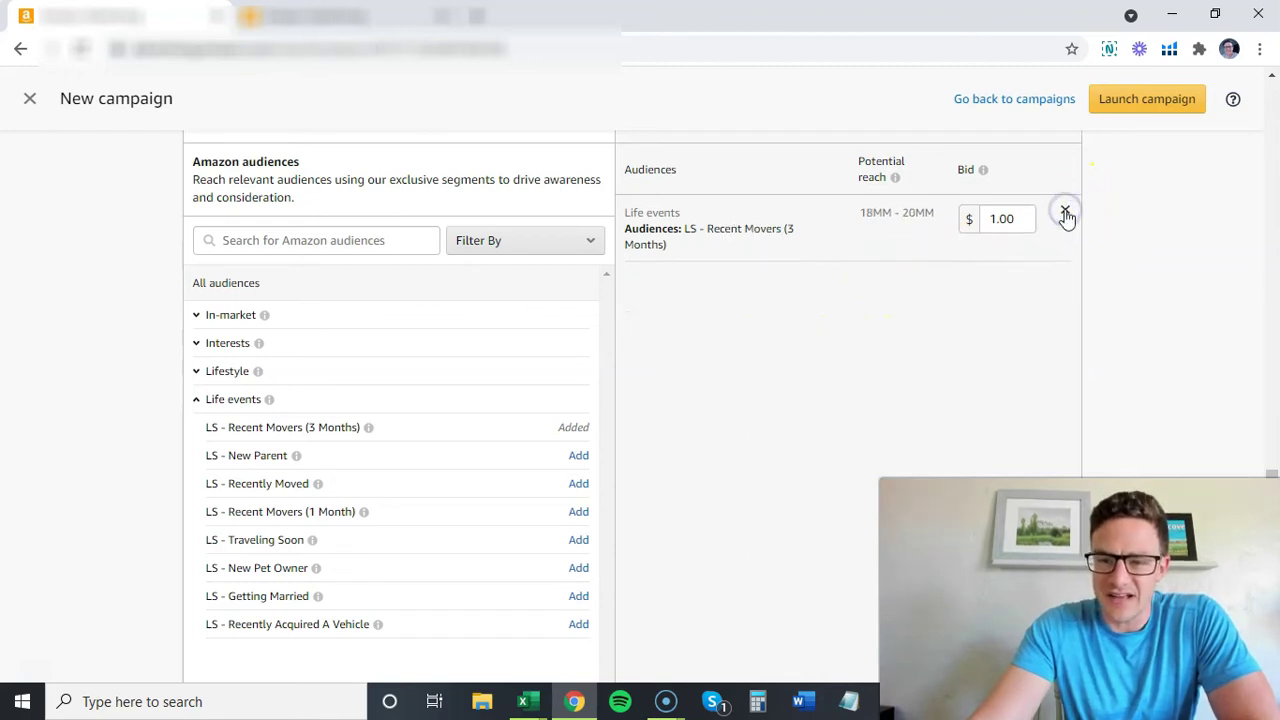
left_click(1065, 214)
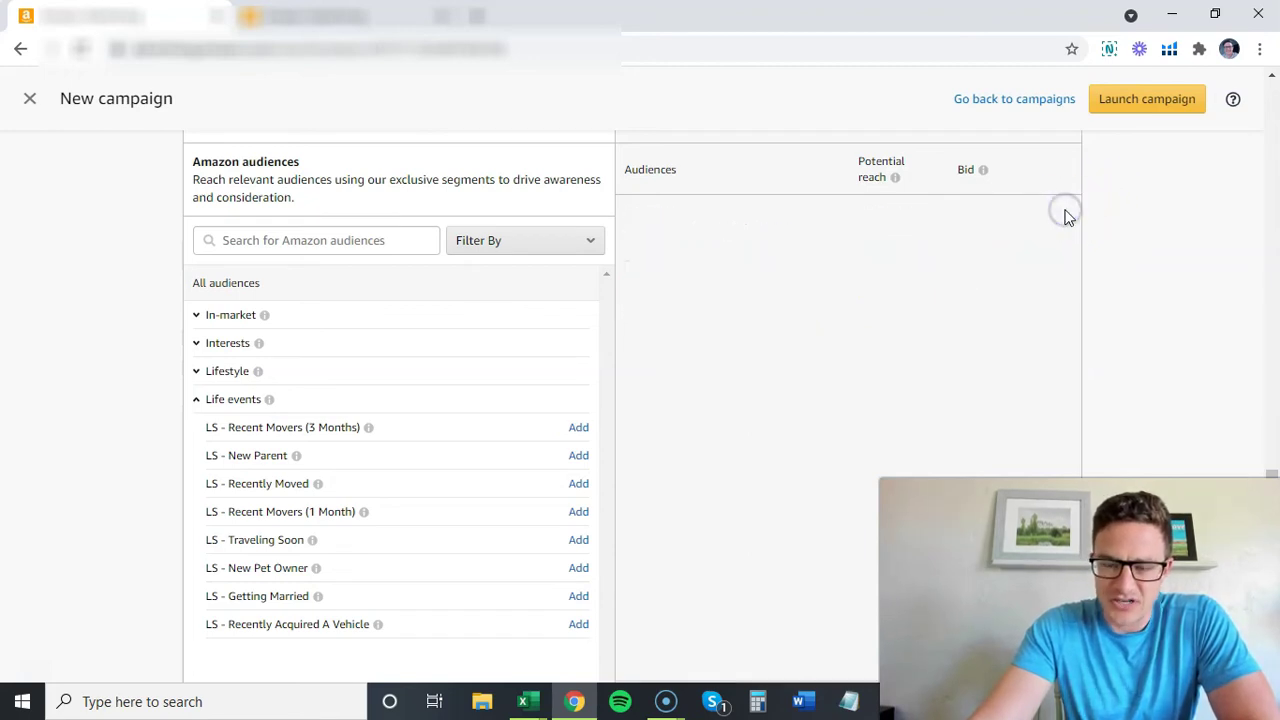
left_click(197, 401)
Expand the Lifestyle segments and look through their list of categories
left_click(196, 371)
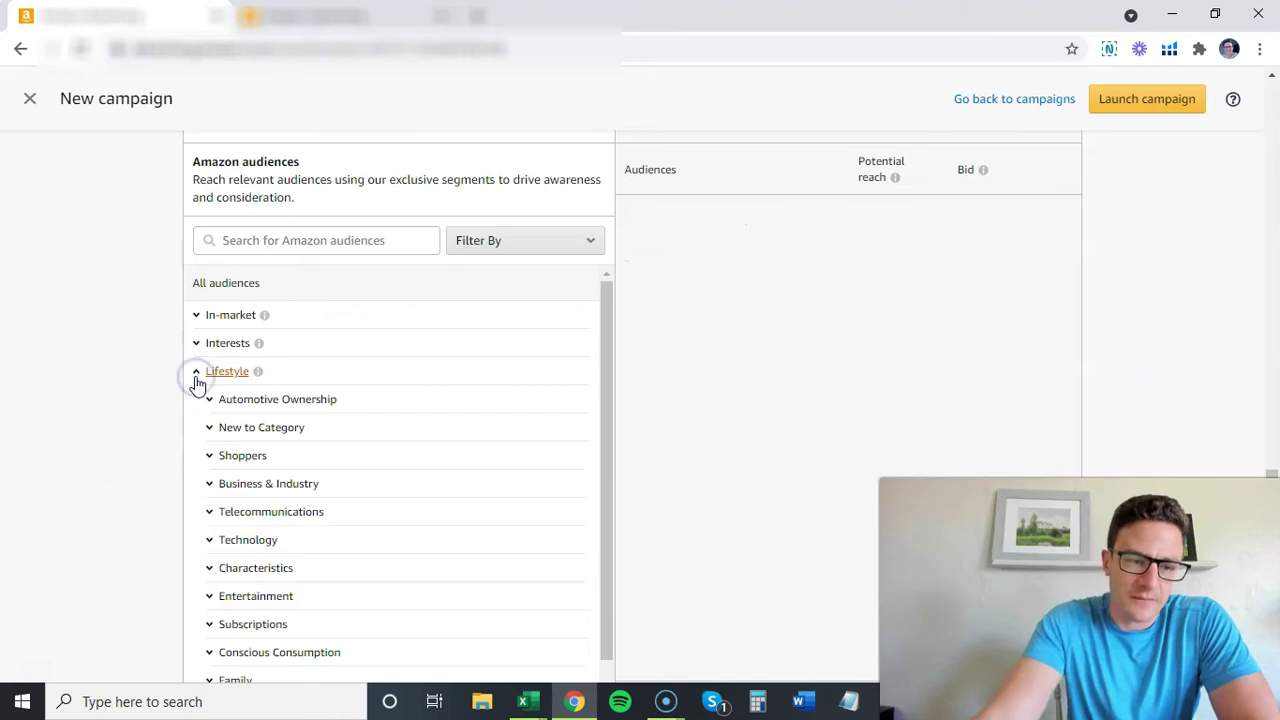
scroll(166, 397, "down", 1)
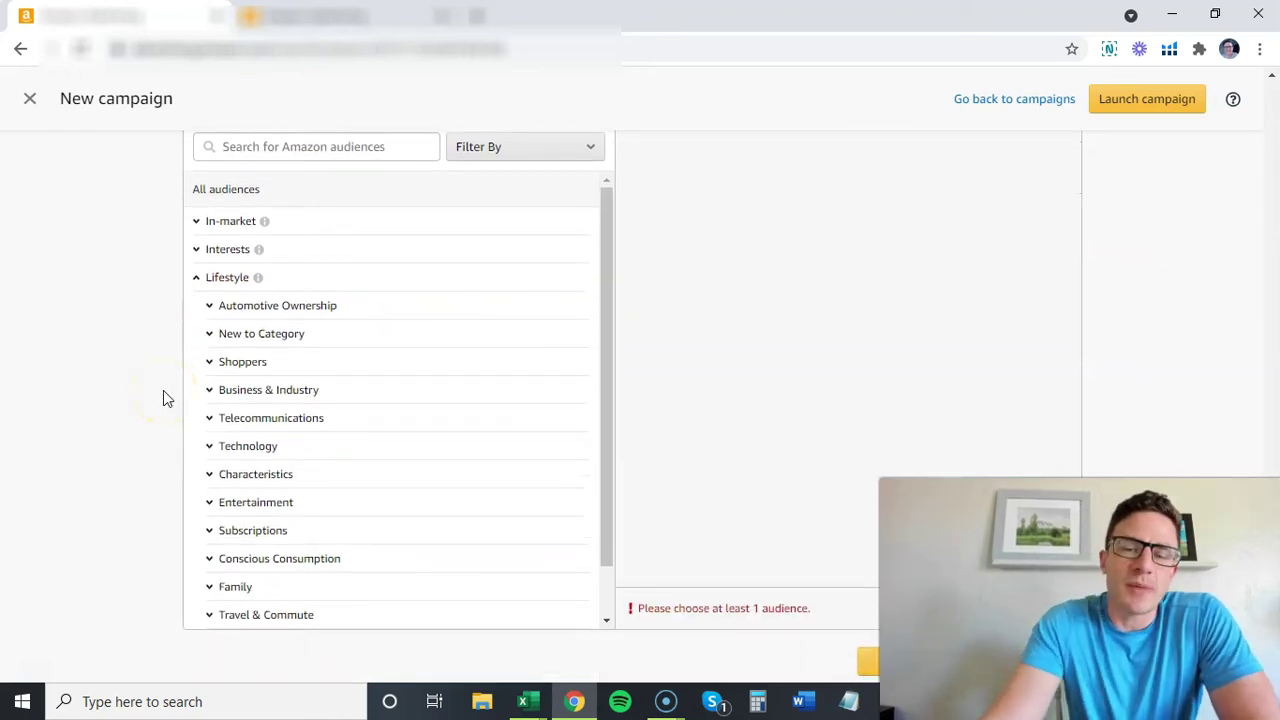
left_click(135, 399)
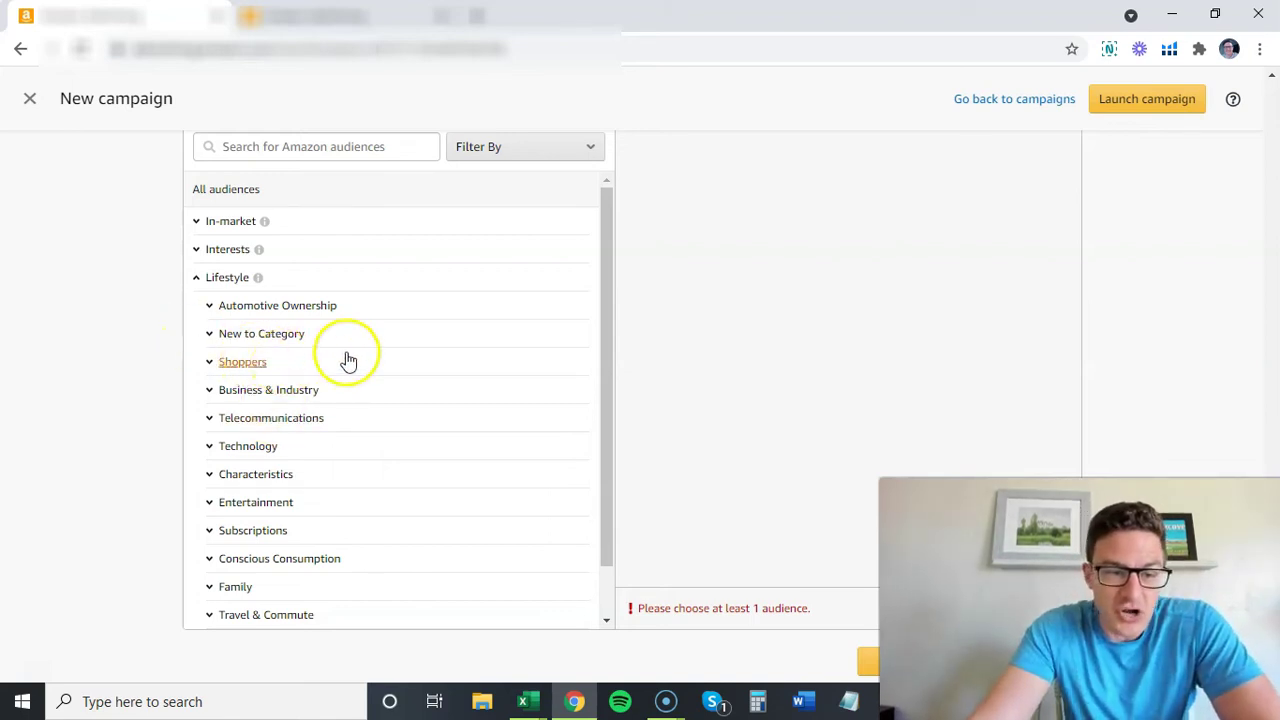
left_click_drag(609, 295, 606, 376)
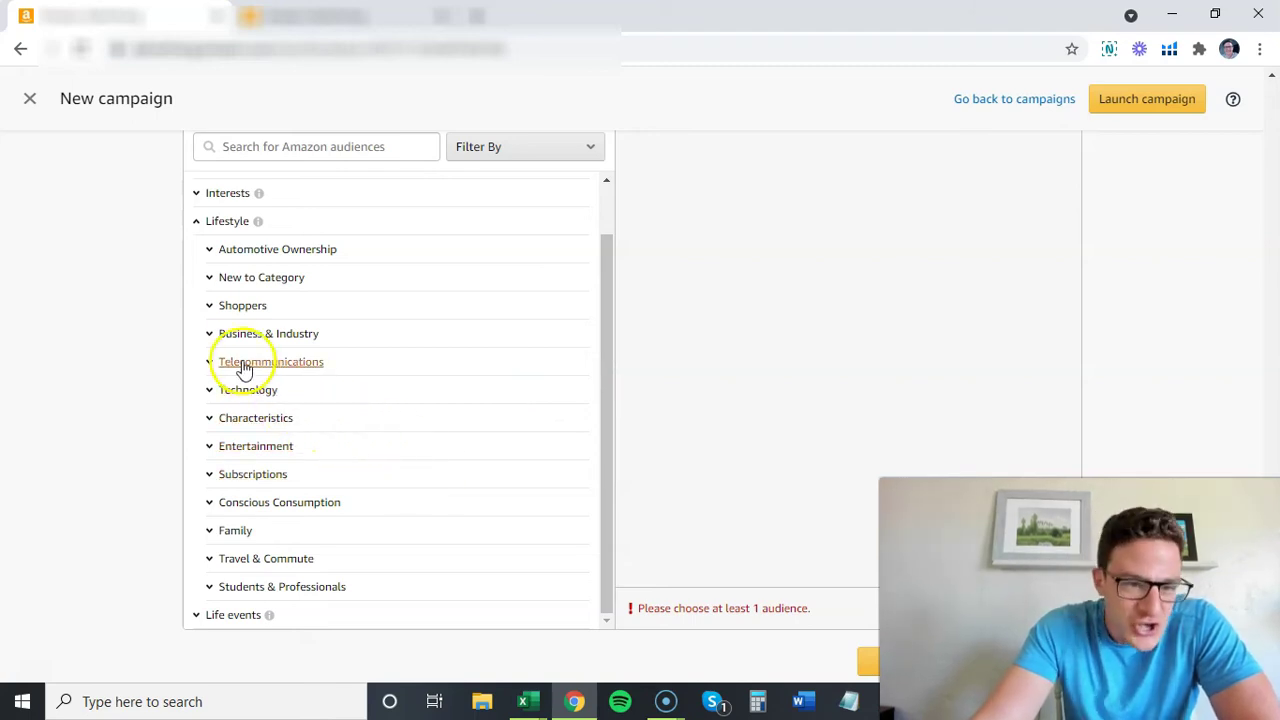
Examine the Pet Supplies audiences under the Lifestyle category New to Category, collapsing both levels when done
left_click(208, 285)
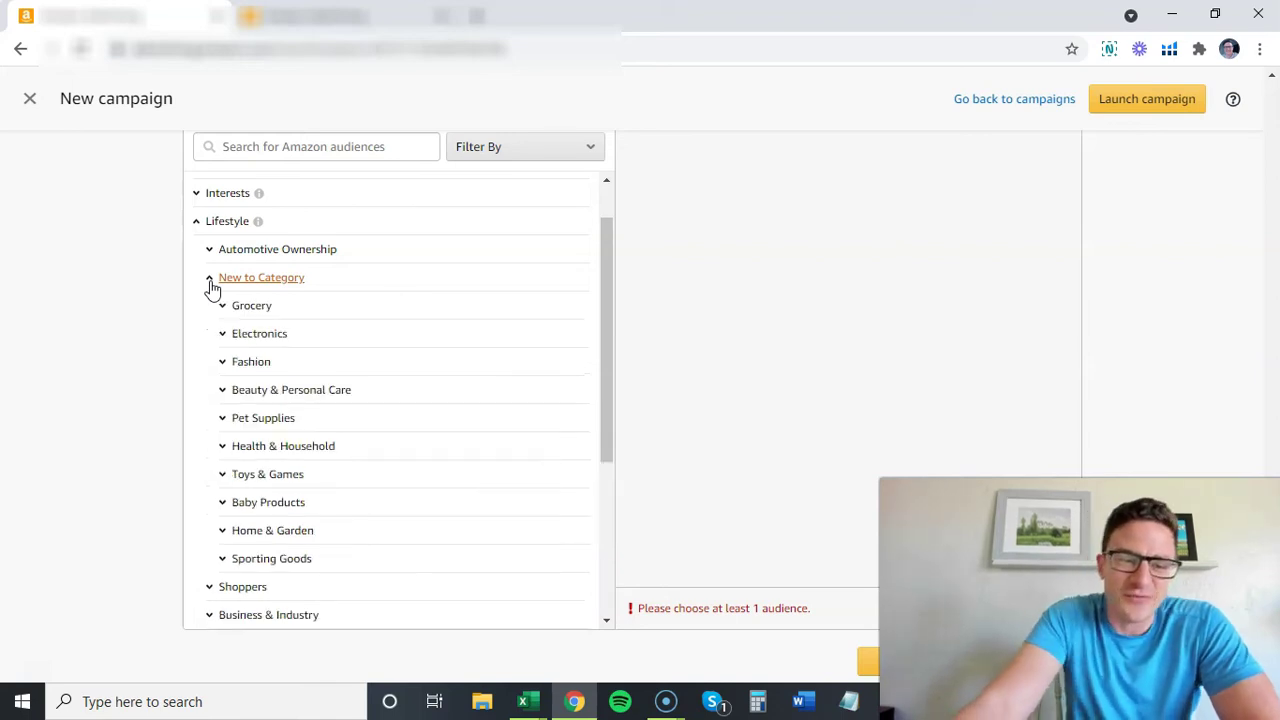
left_click(223, 419)
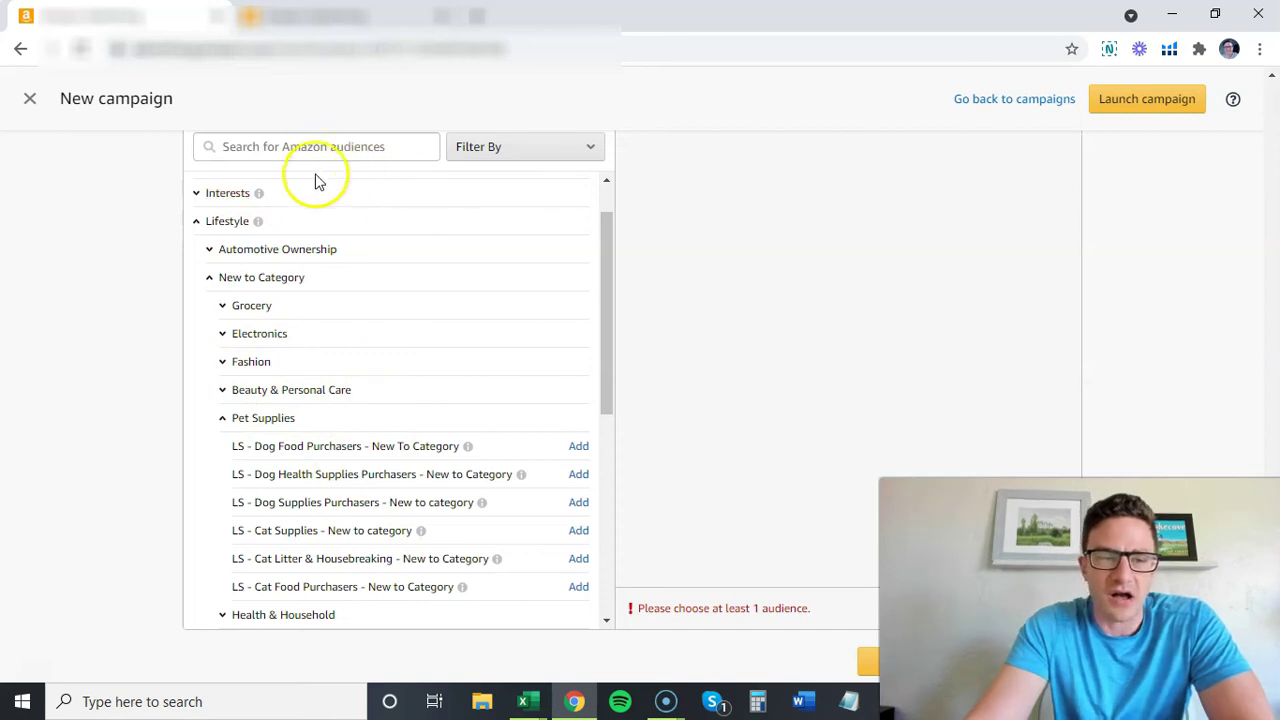
scroll(143, 417, "down", 1)
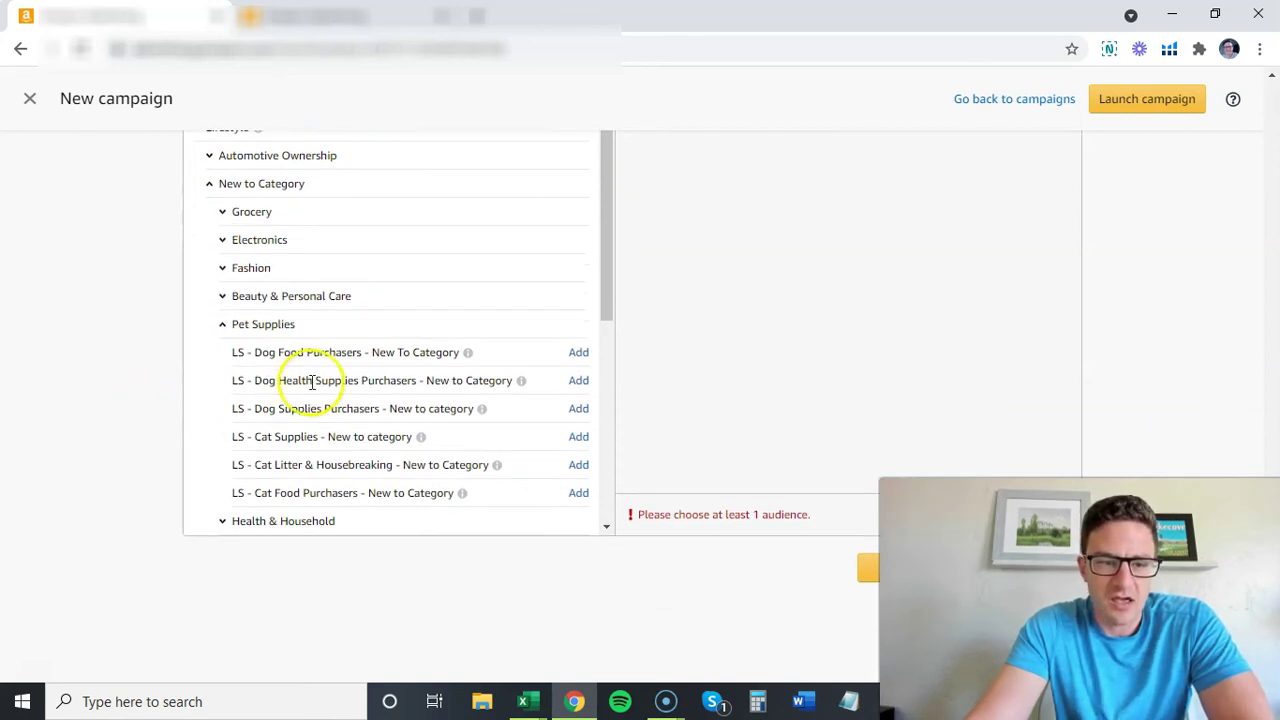
left_click_drag(606, 206, 609, 240)
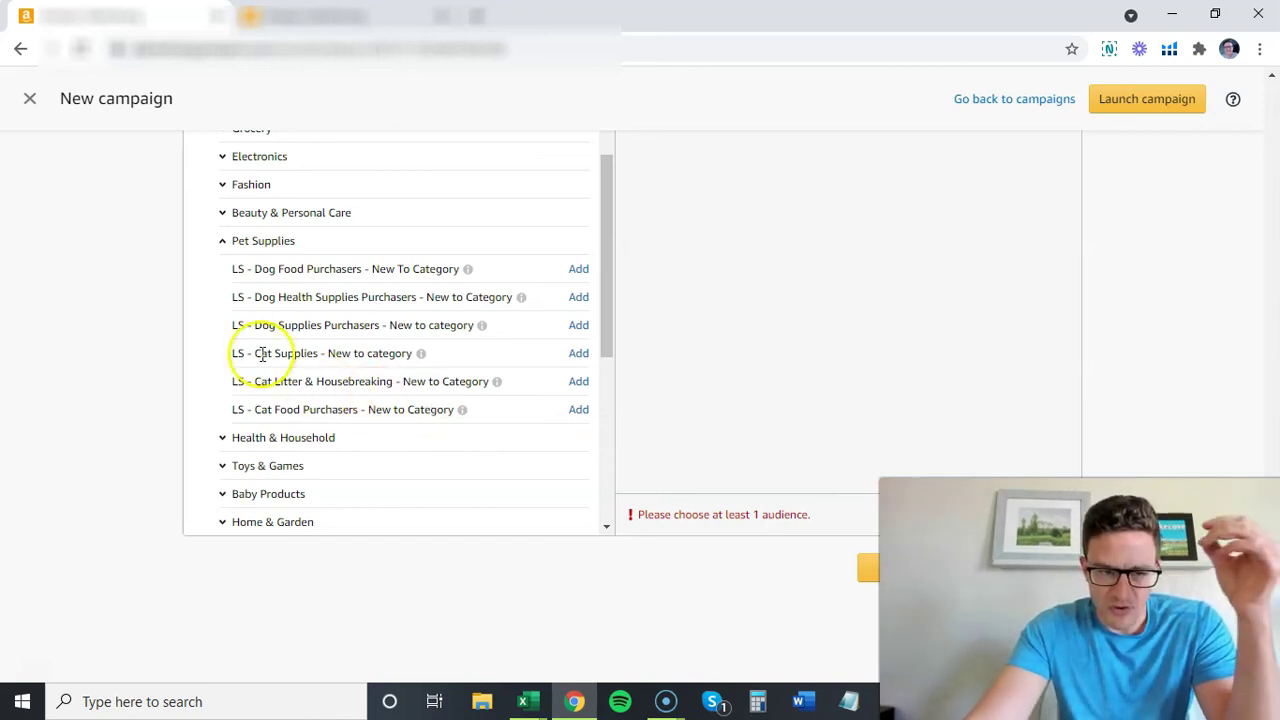
left_click(225, 244)
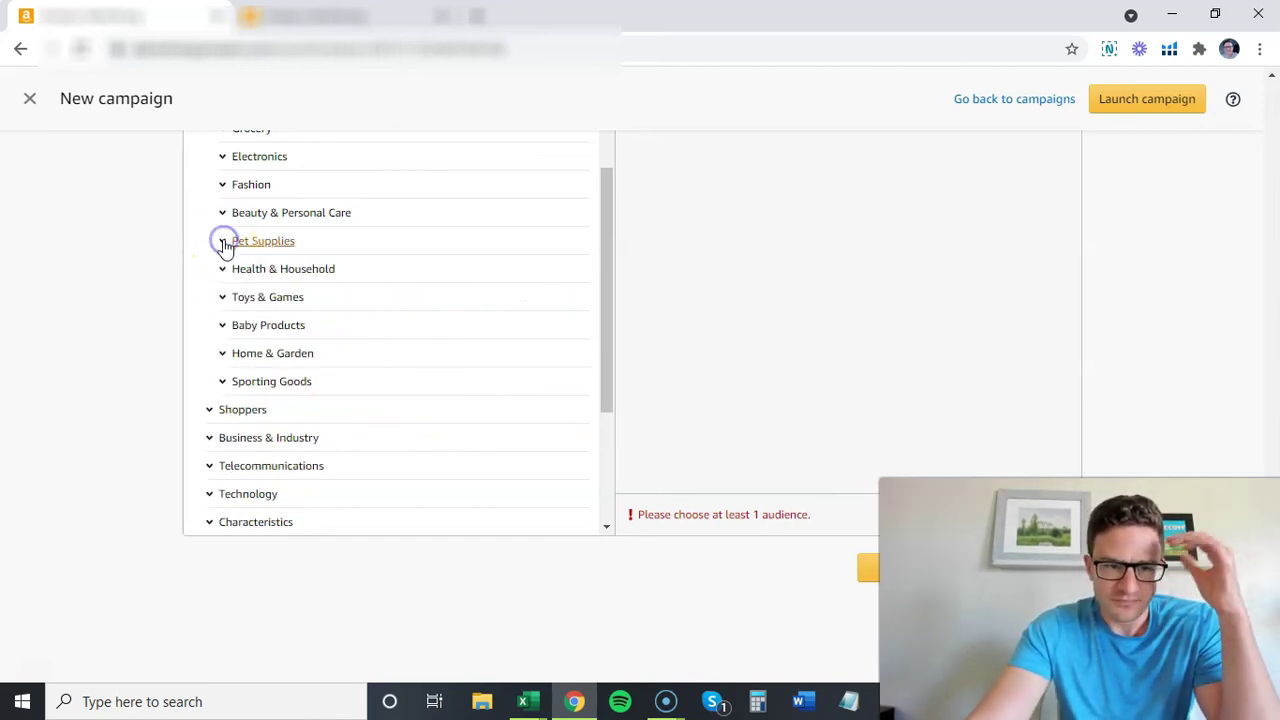
scroll(250, 235, "up", 1)
left_click(213, 197)
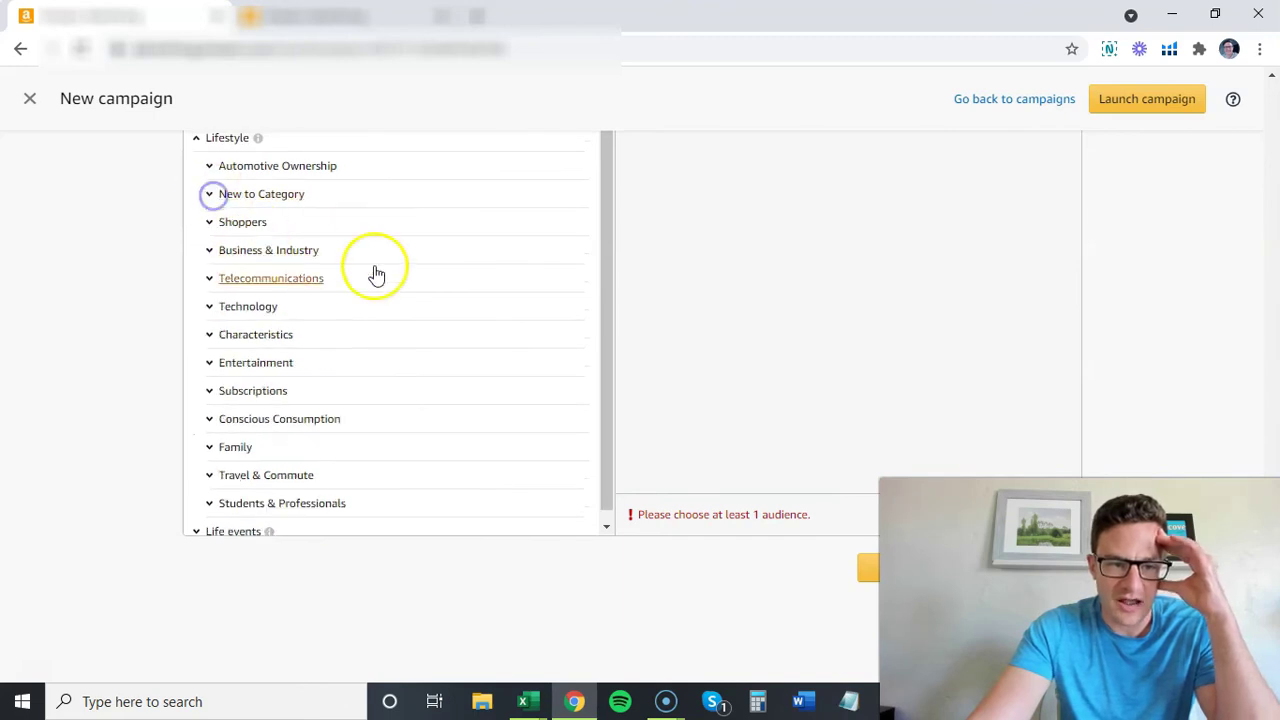
Examine the Lifestyle Subscriptions audiences and read the descriptions of the AWS Customer and Amazon Prime Lookalikes, collapsing the category when done
left_click(210, 396)
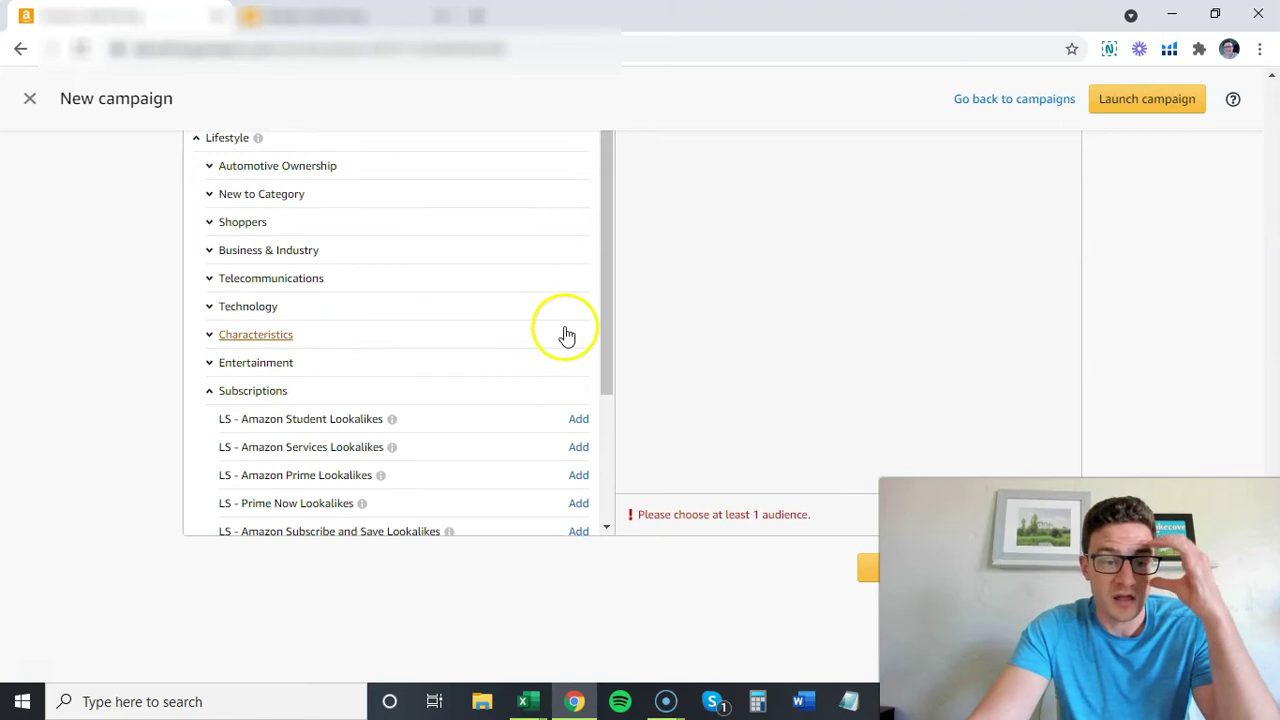
scroll(560, 334, "down", 1)
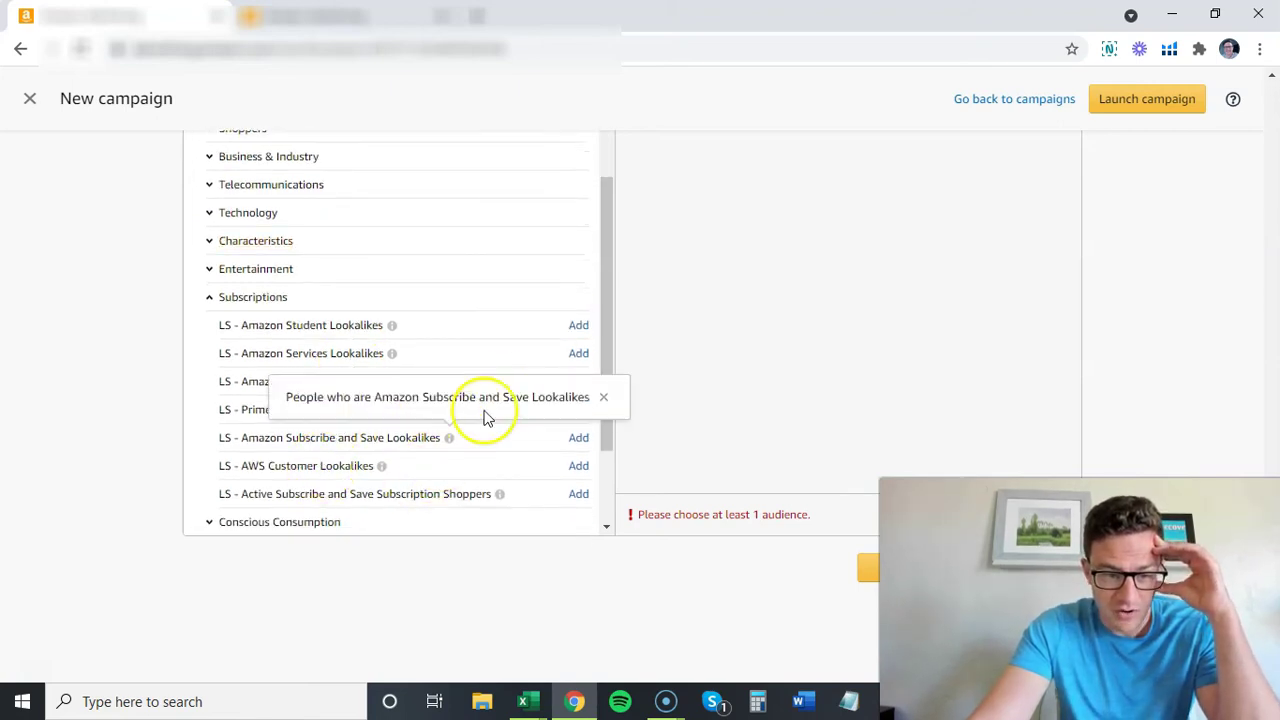
scroll(500, 382, "down", 1)
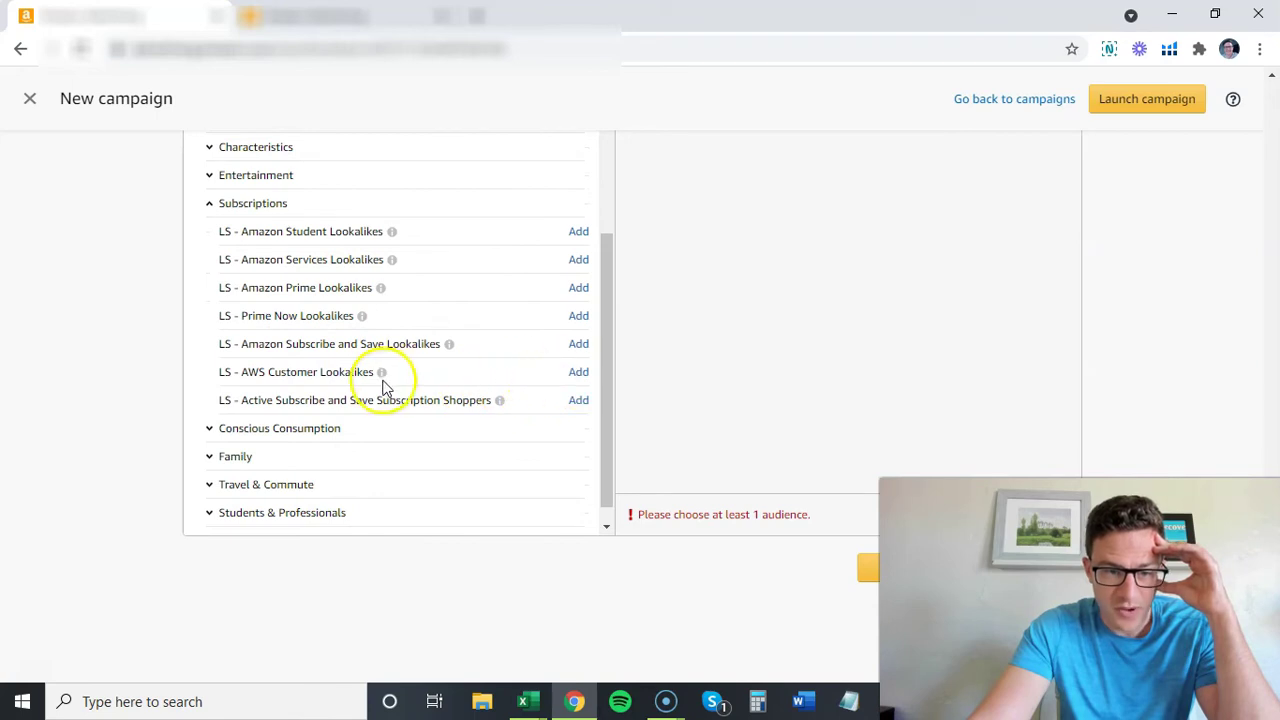
mouse_move(382, 378)
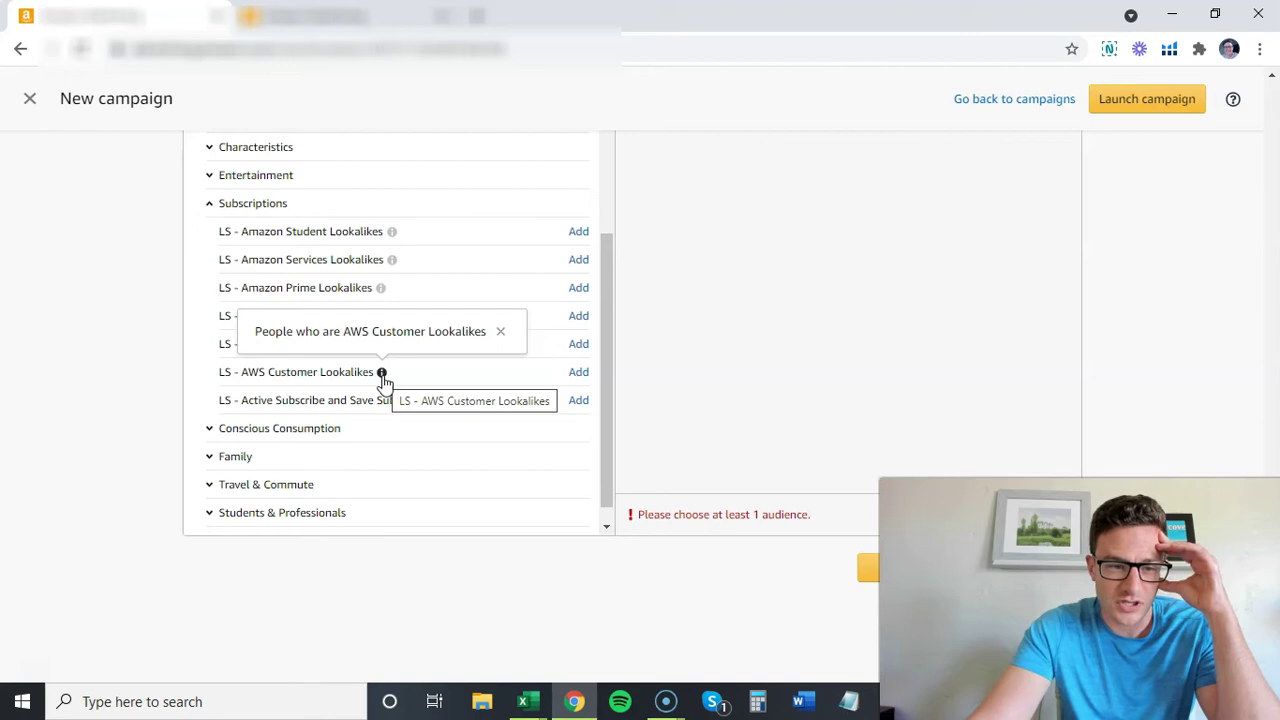
left_click(381, 288)
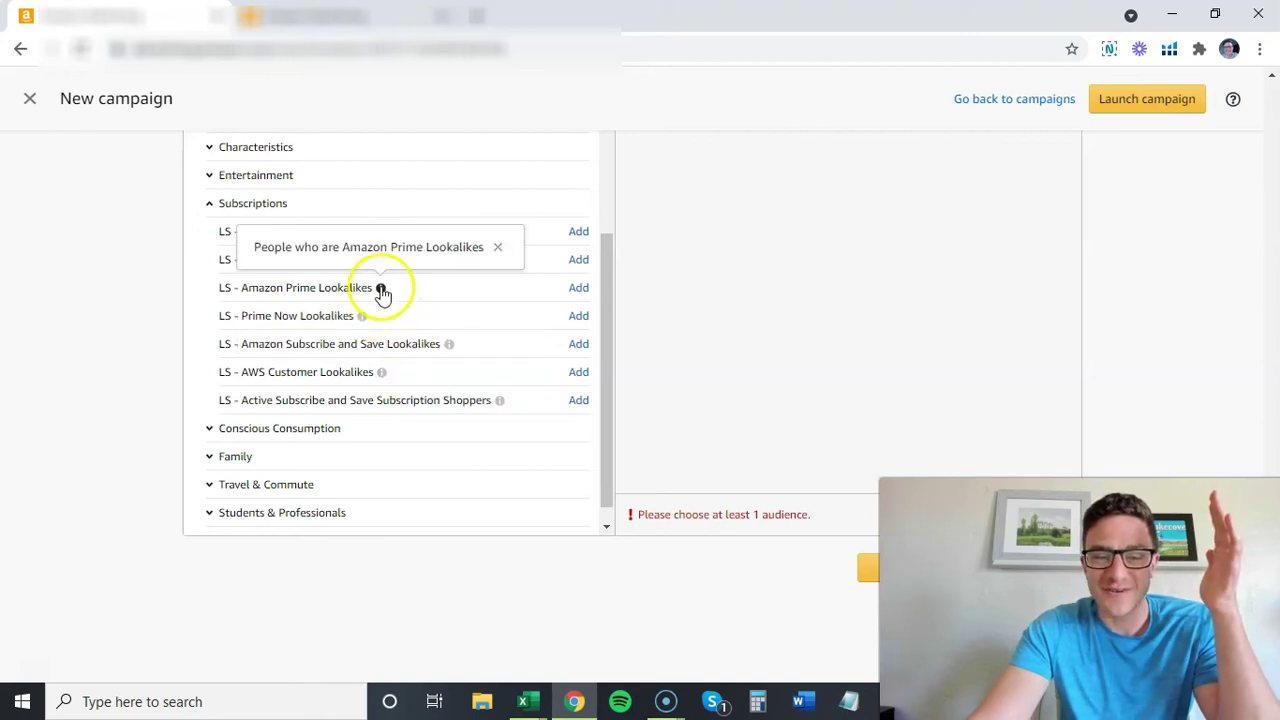
left_click(112, 317)
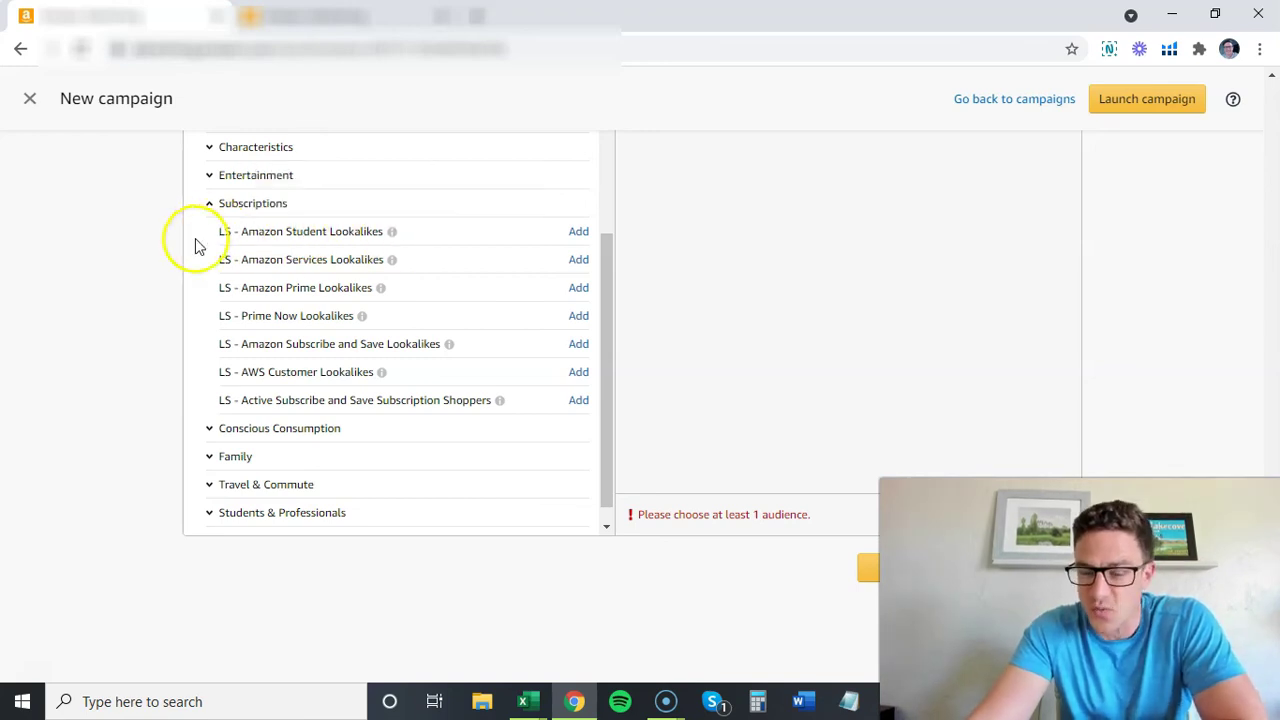
left_click(209, 204)
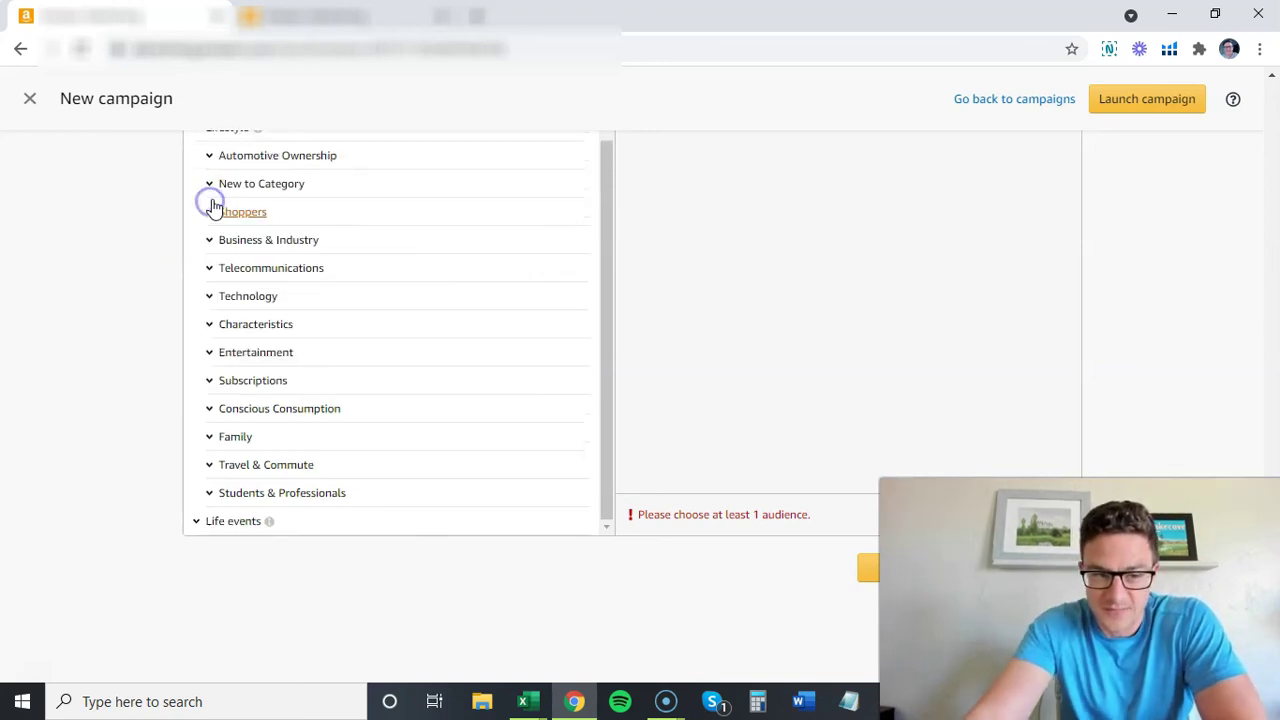
Examine the Travel & Commute audiences under Lifestyle, including LS - Upcoming Leisure Travelers, and collapse the category
left_click(262, 353)
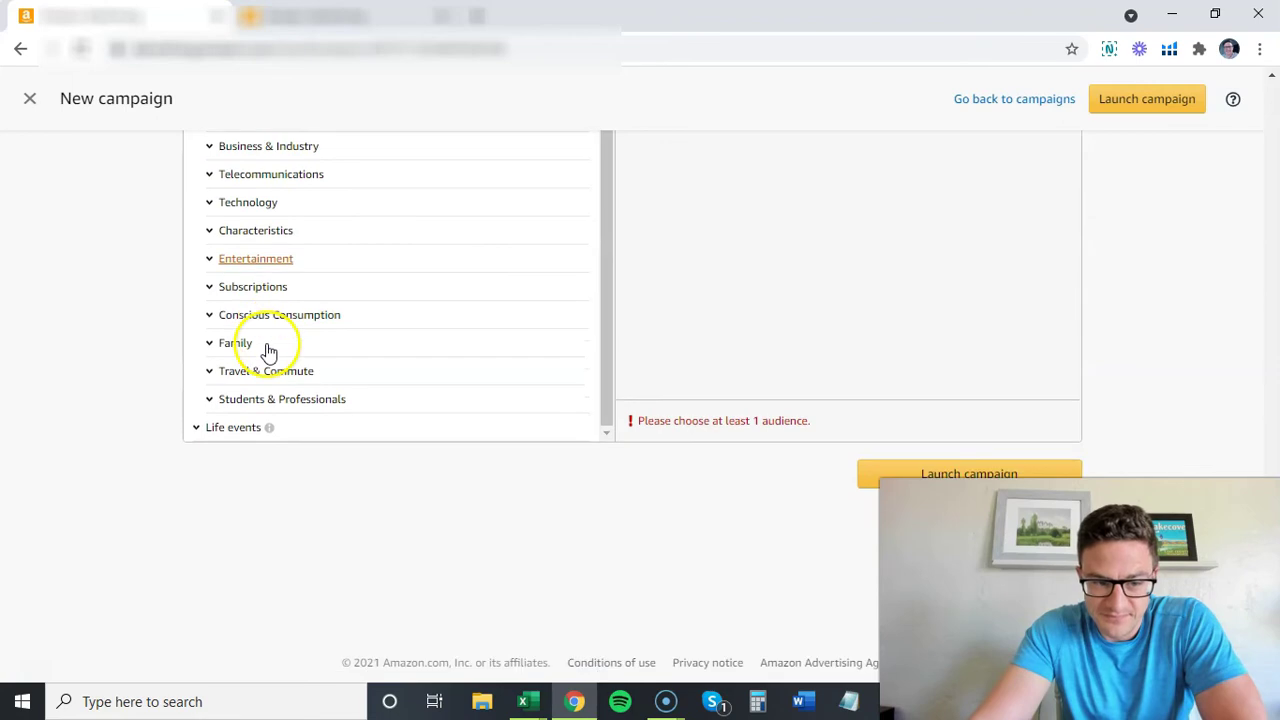
left_click(211, 376)
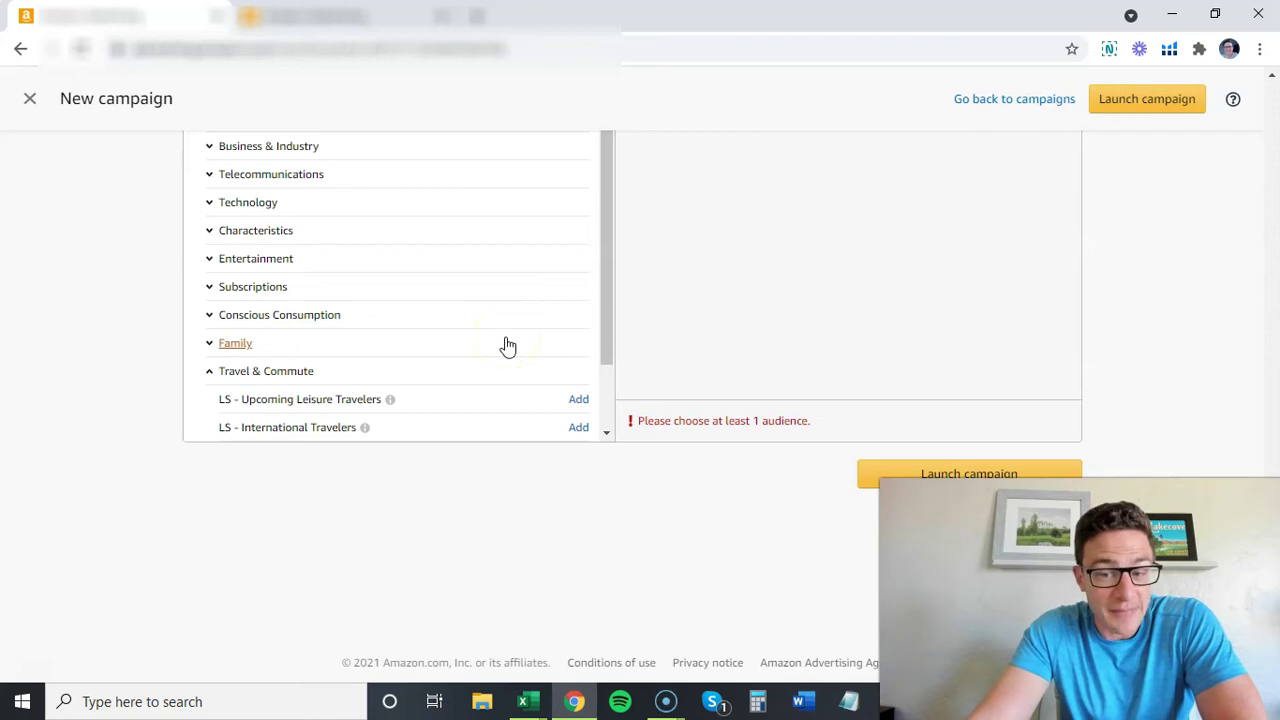
scroll(508, 346, "down", 2)
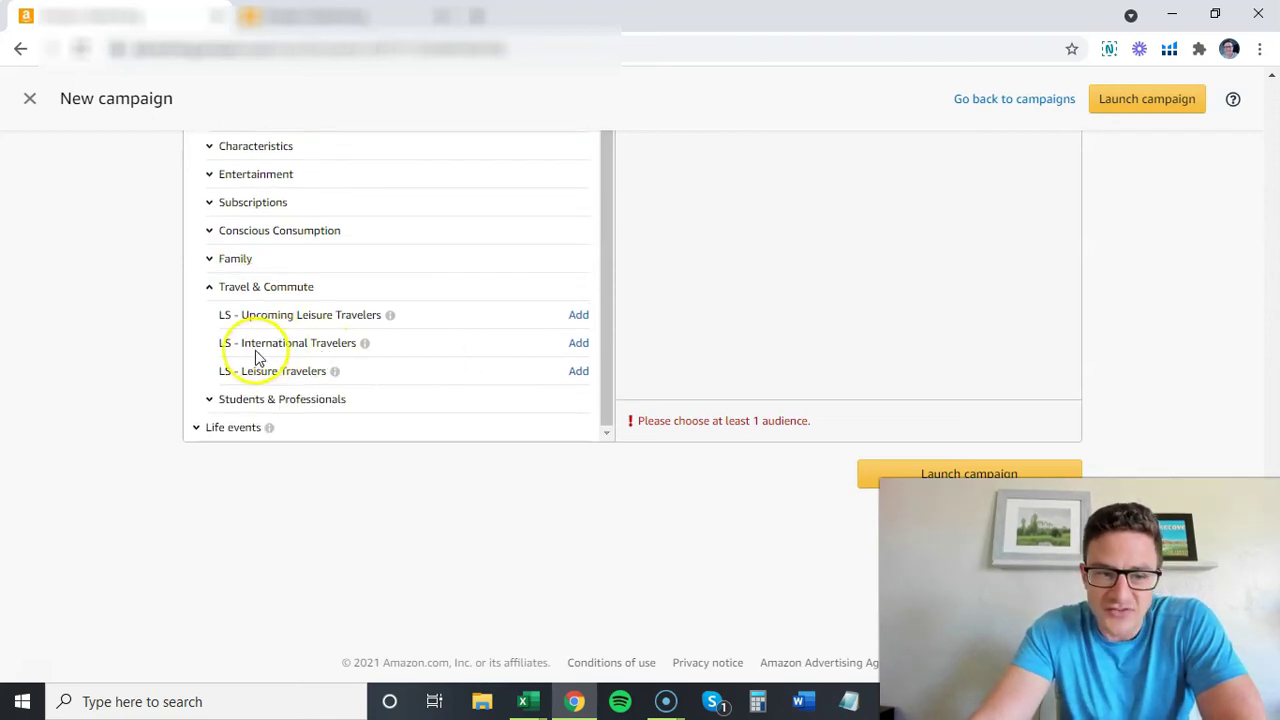
left_click_drag(253, 316, 384, 328)
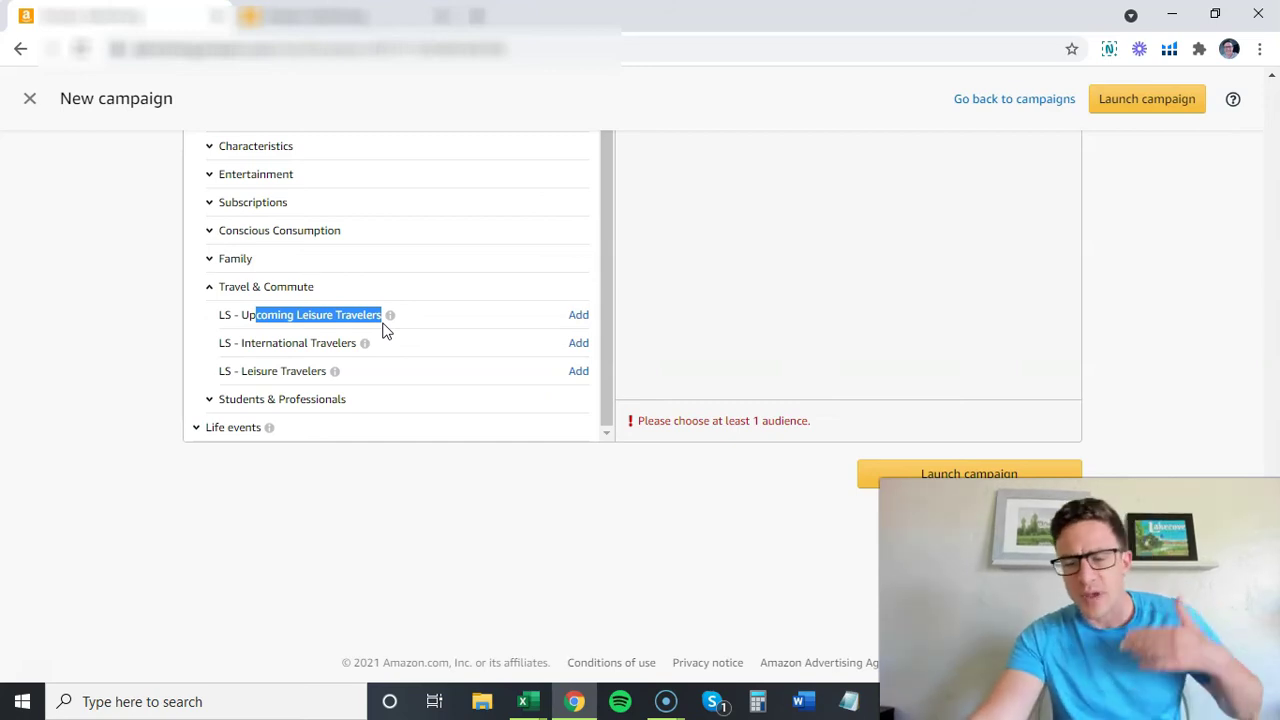
left_click(209, 287)
Collapse the Lifestyle segments and expand Interests to view its categories
scroll(366, 317, "up", 1)
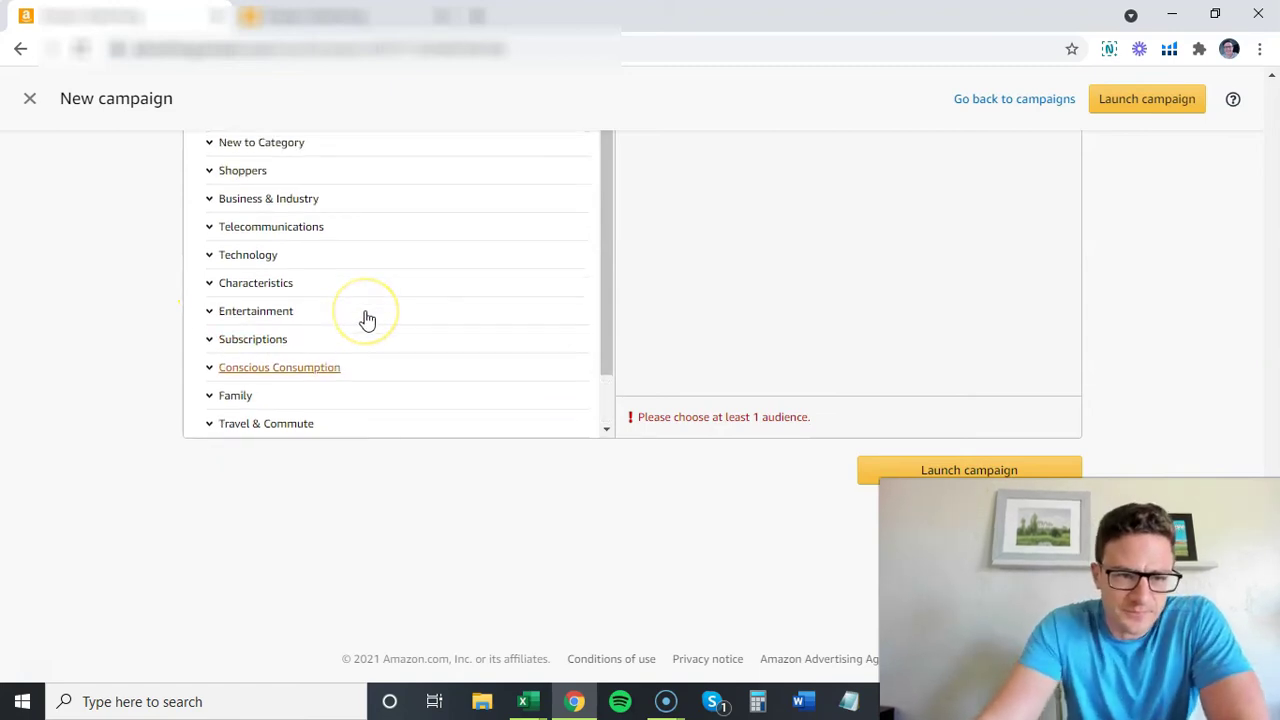
scroll(130, 360, "up", 4)
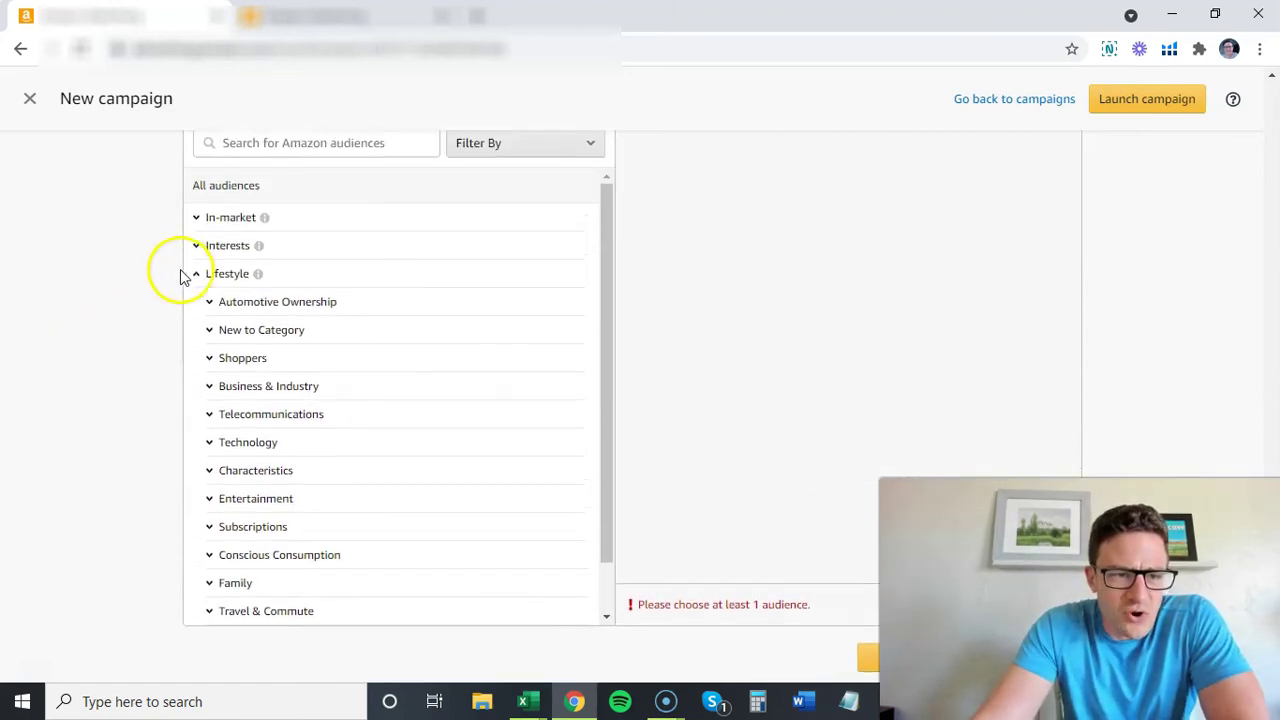
left_click(195, 274)
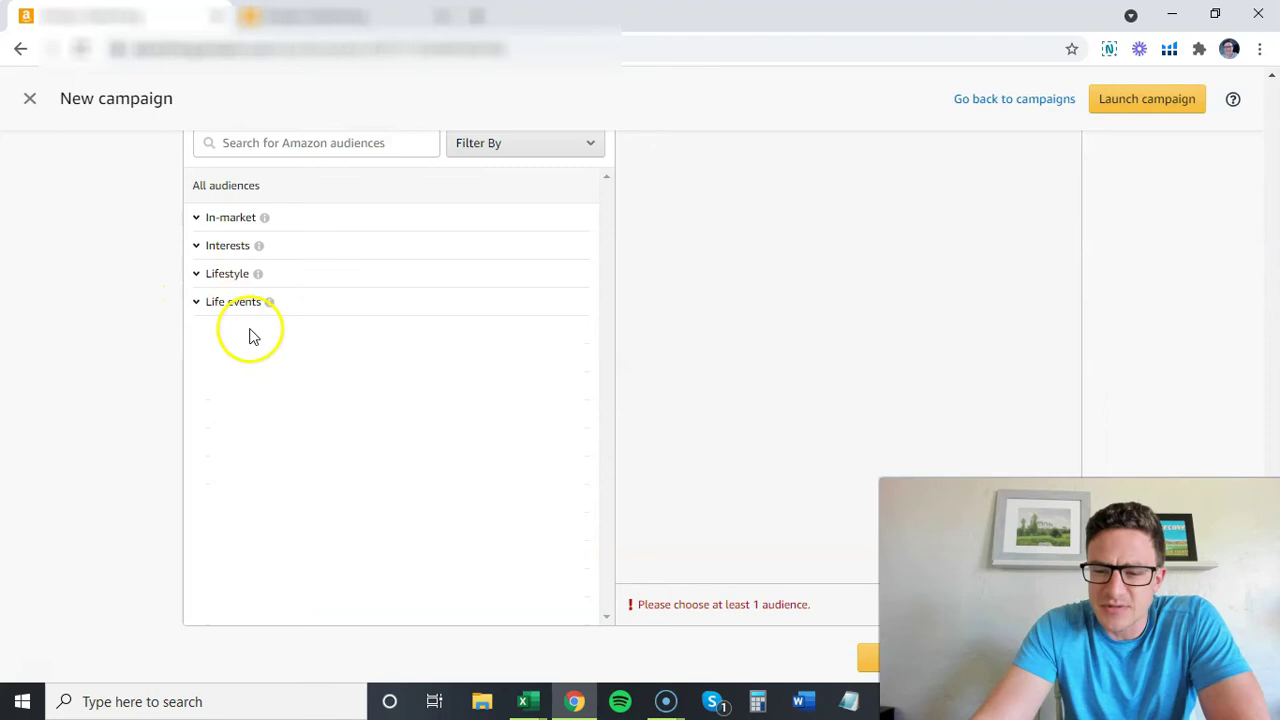
left_click(197, 248)
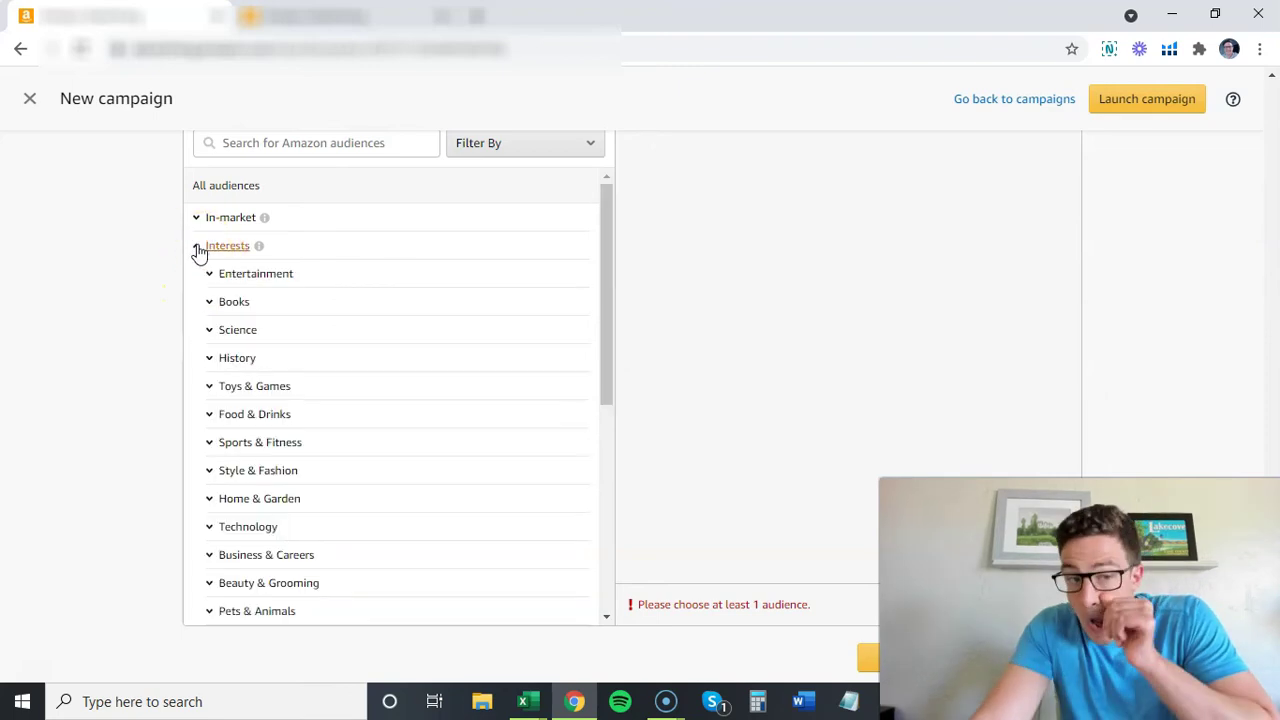
Add the LS - Interested in Exercise & Fitness audience from Sports & Fitness under Interests and check its potential reach
left_click(210, 443)
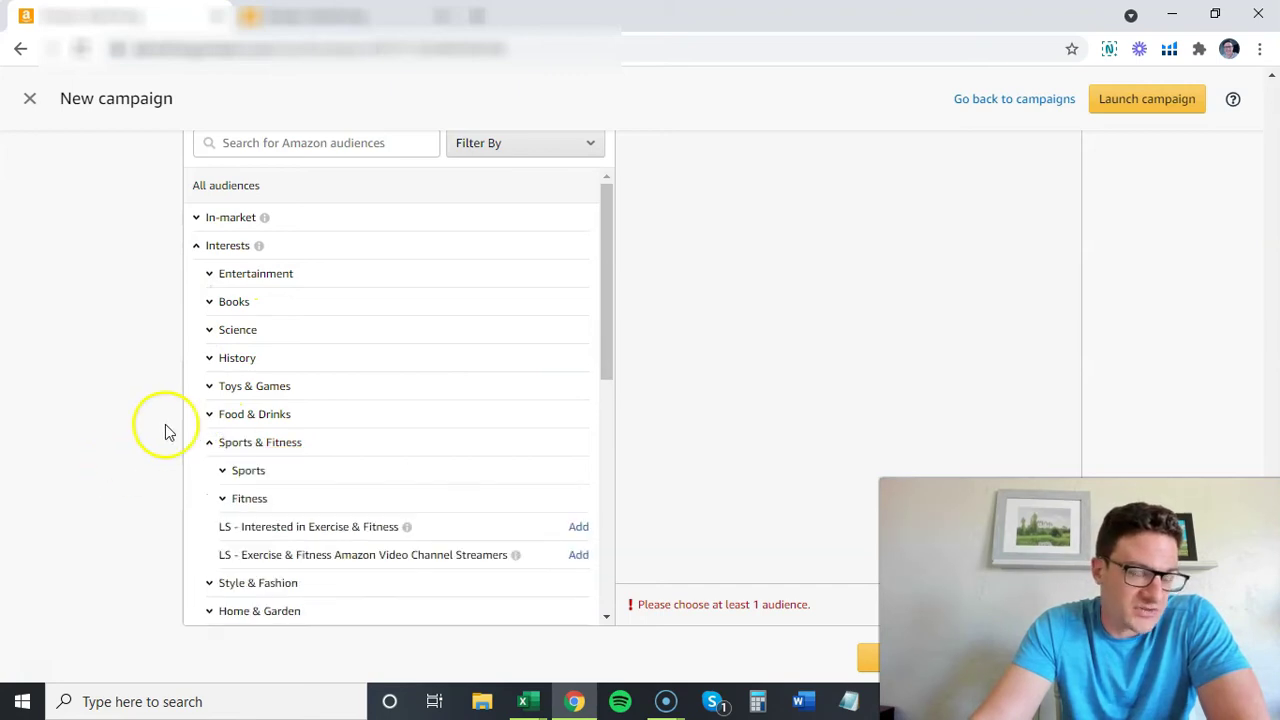
scroll(158, 440, "down", 1)
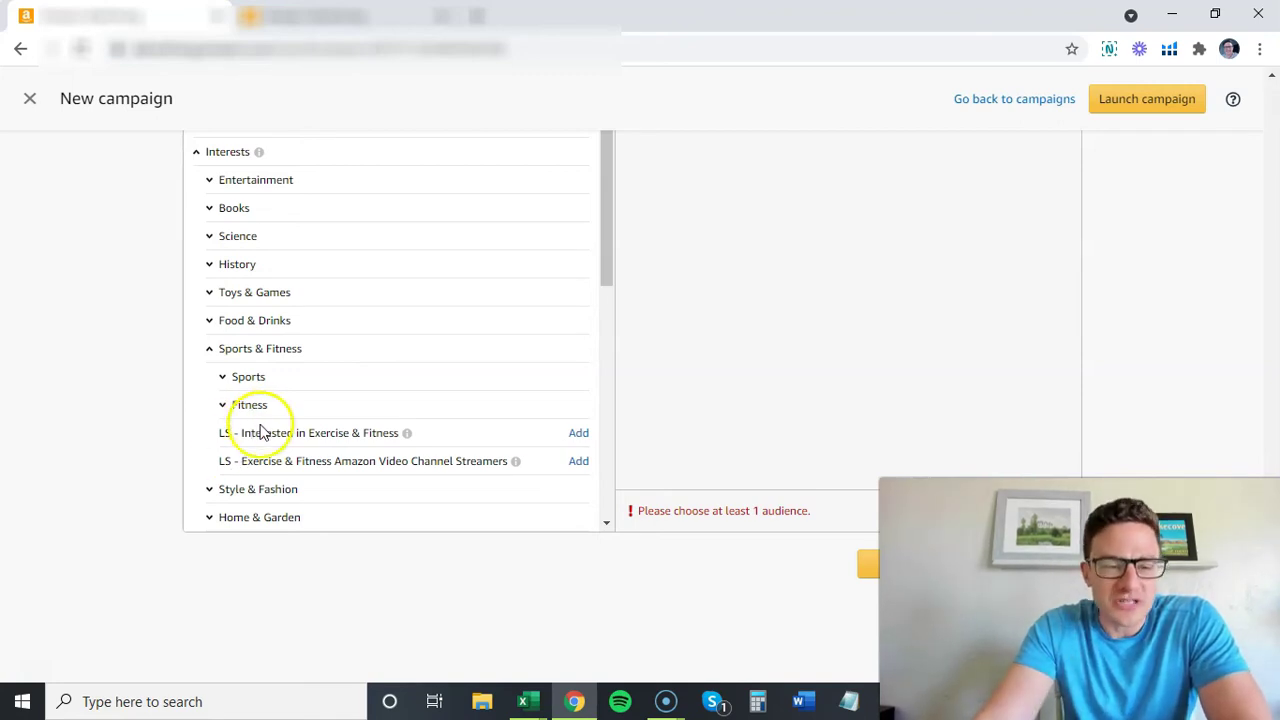
left_click(582, 435)
scroll(126, 400, "up", 2)
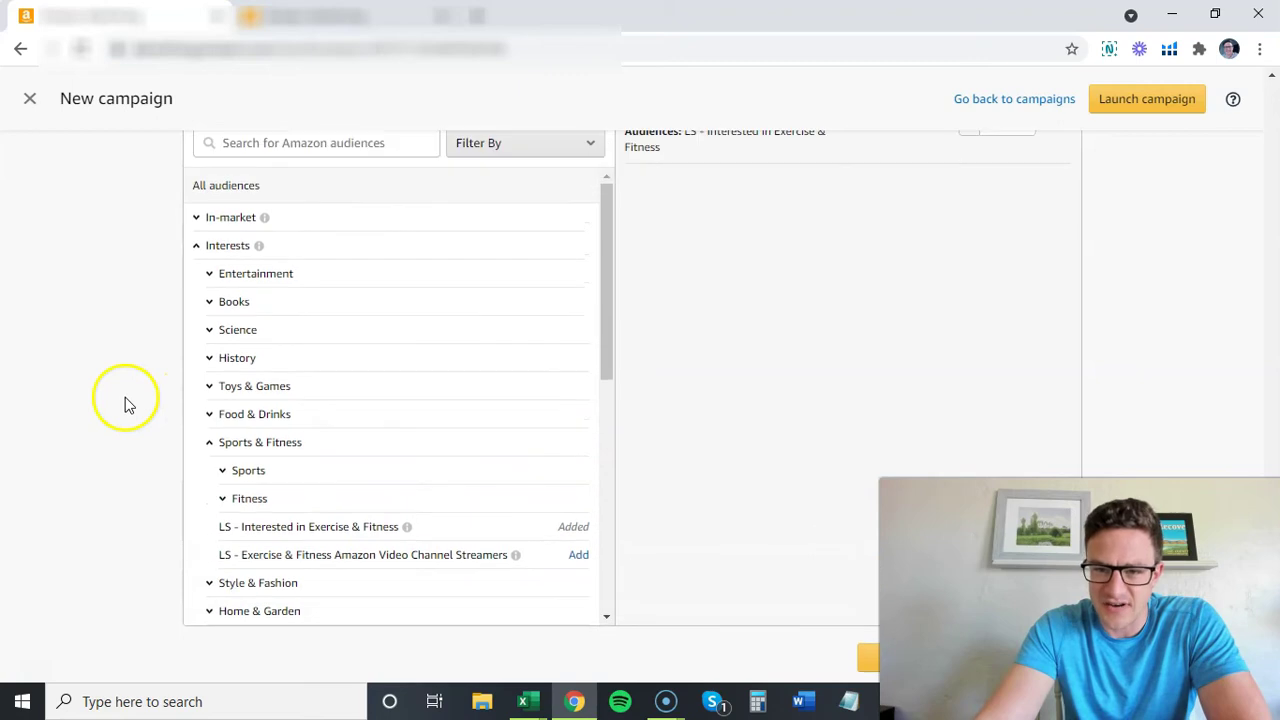
left_click_drag(860, 229, 915, 215)
left_click(1155, 287)
Examine the Basketball audiences in the Sports subcategory of Sports & Fitness and add LS - Basketball Fans
scroll(310, 385, "down", 1)
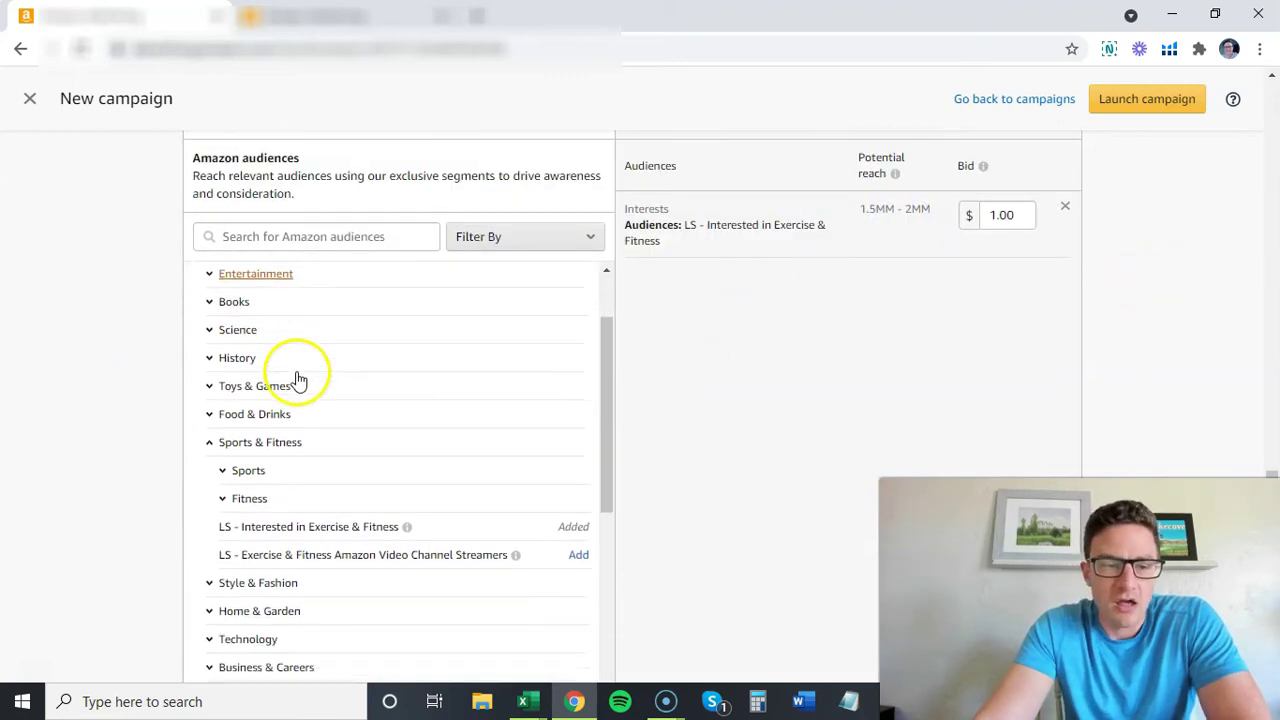
scroll(149, 463, "down", 1)
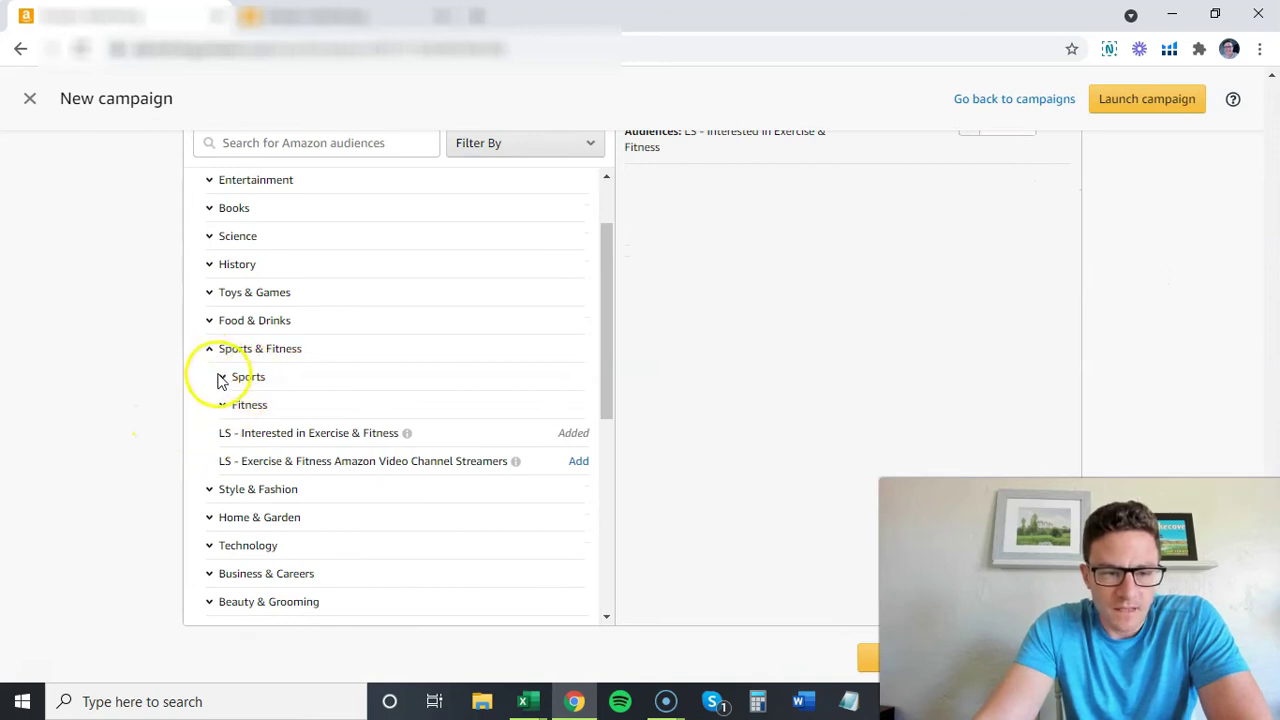
left_click(223, 378)
scroll(126, 397, "down", 1)
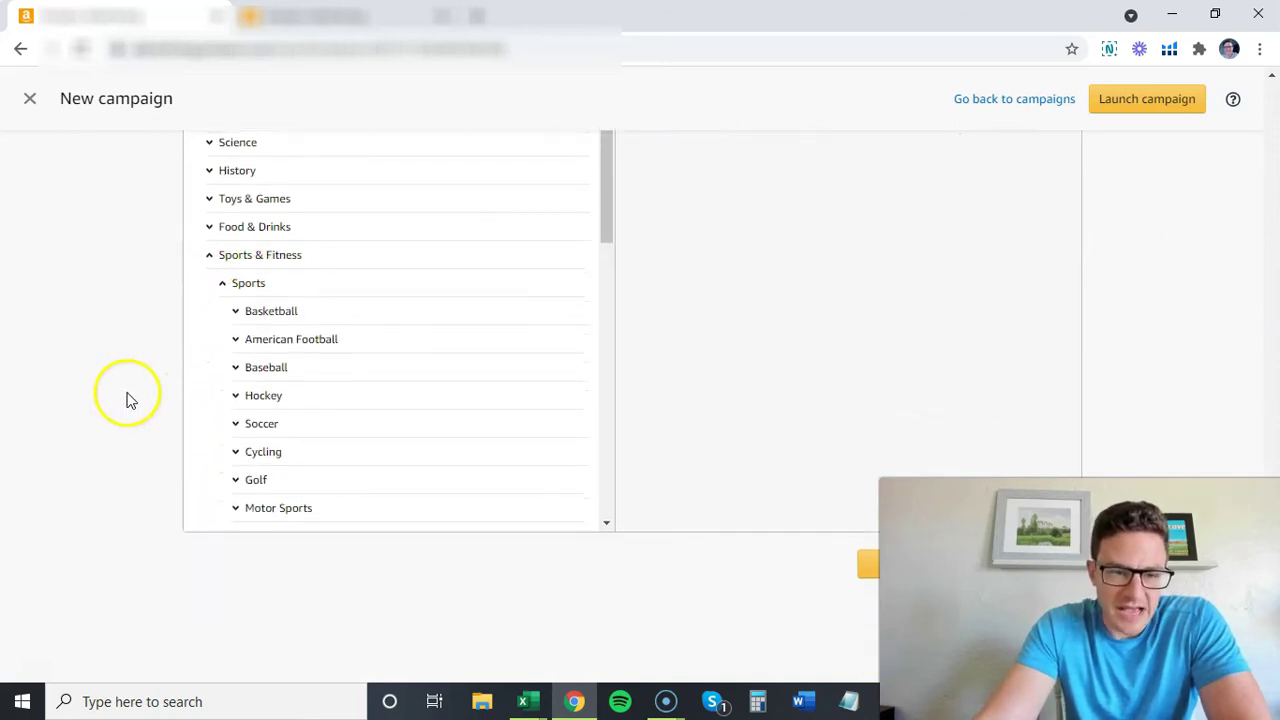
left_click(236, 313)
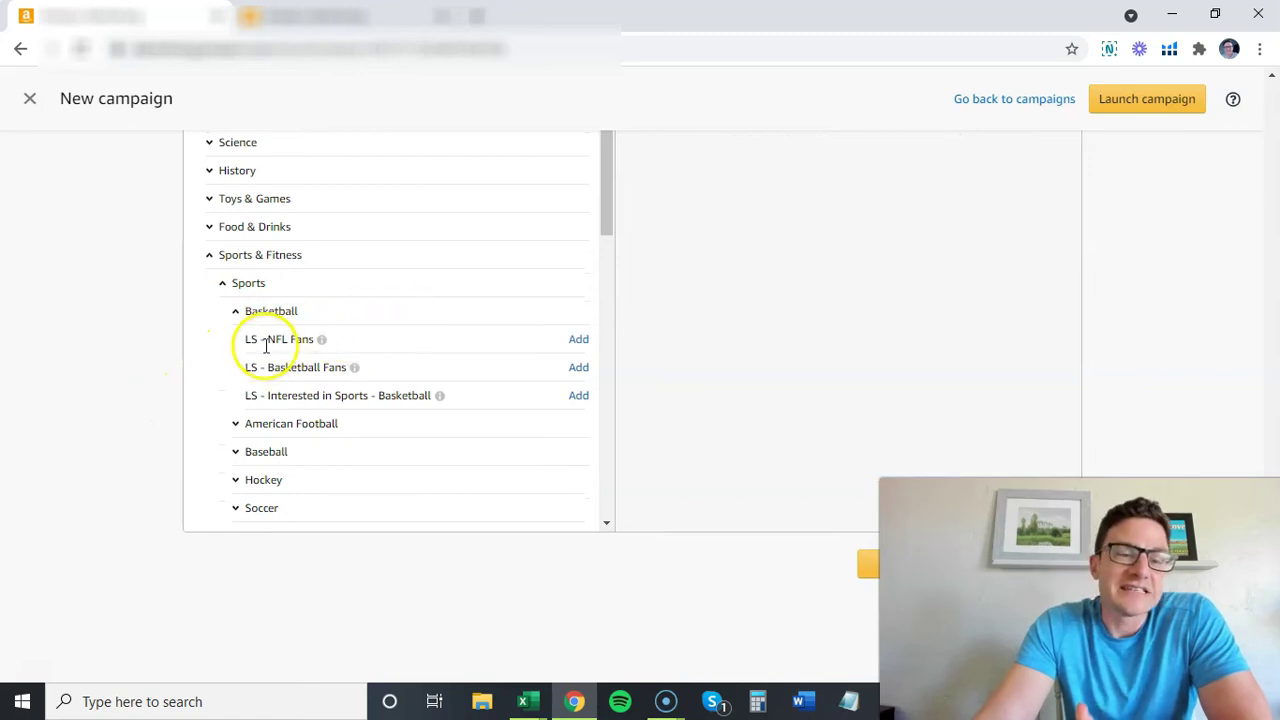
left_click_drag(266, 343, 316, 343)
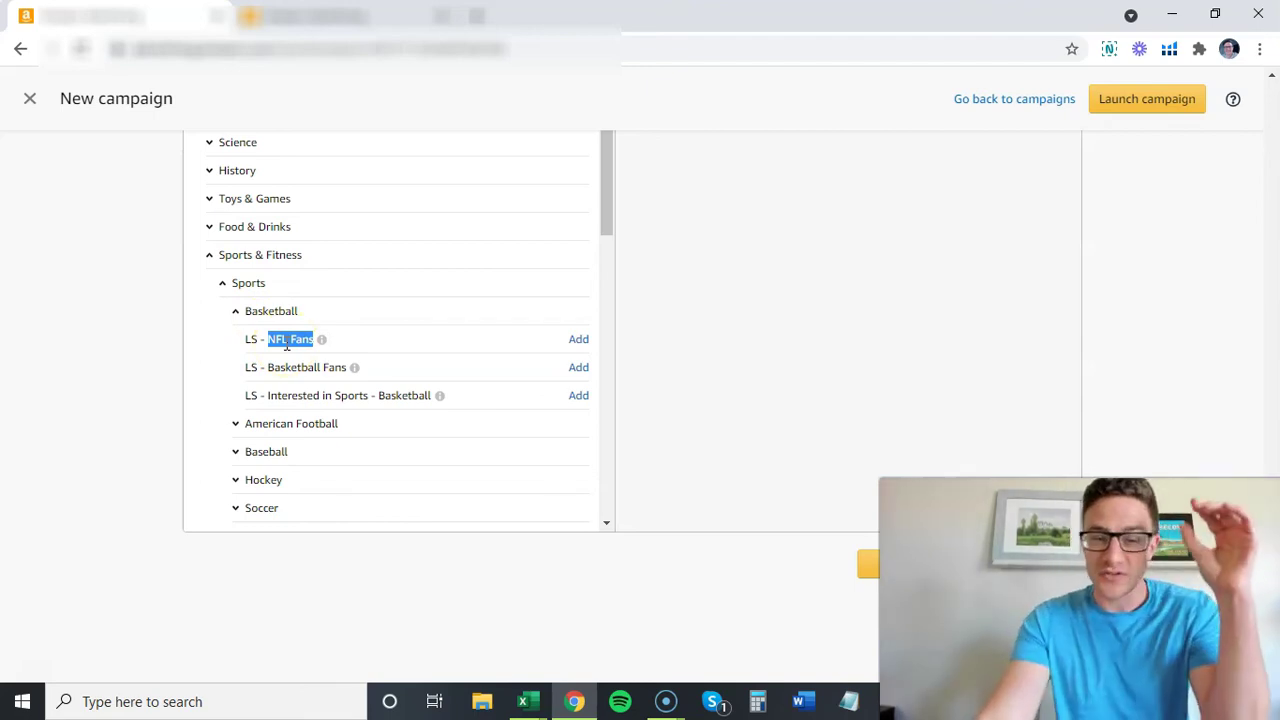
left_click(286, 342)
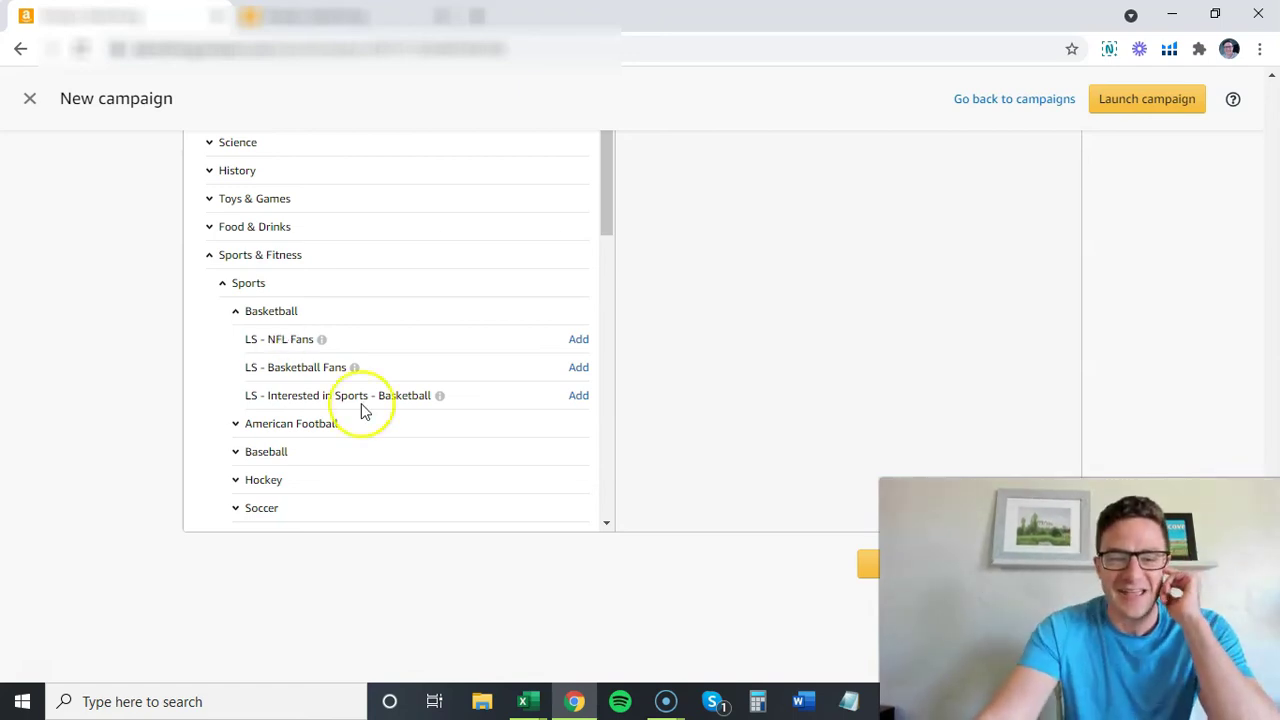
left_click(579, 372)
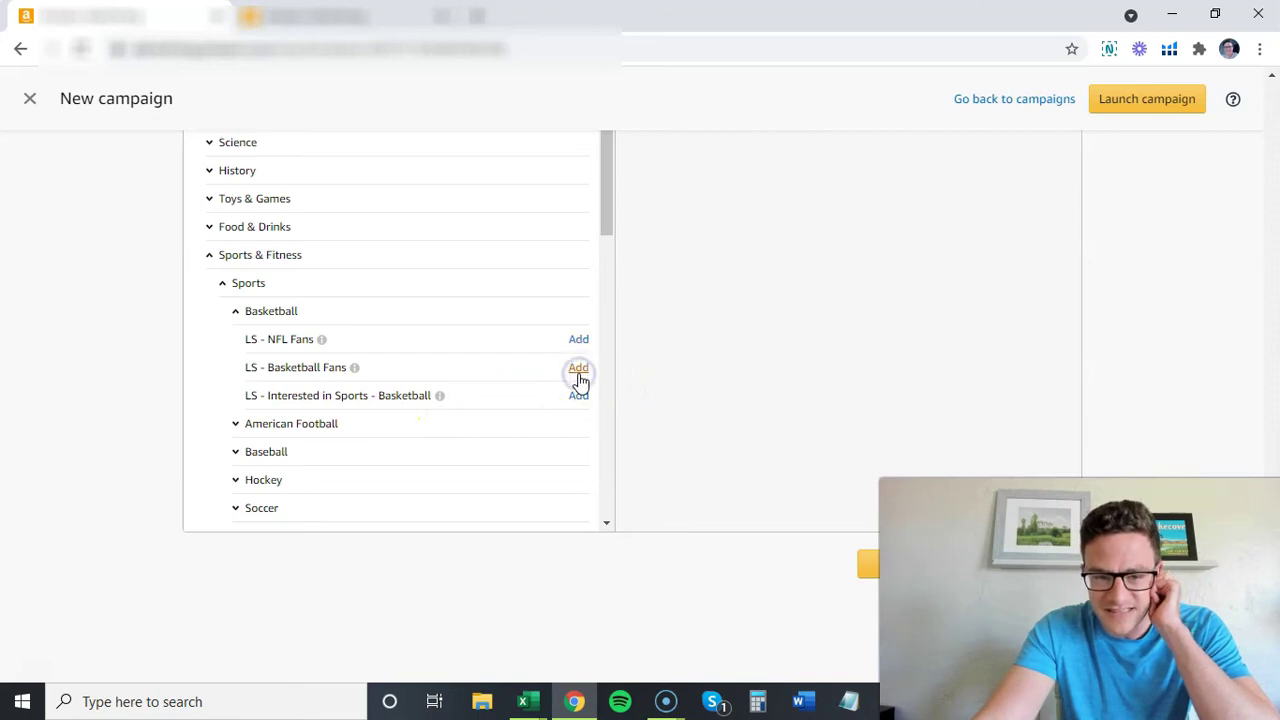
Examine the American Football audiences under Sports and check the potential reach of the added LS - Basketball Fans audience
left_click(235, 426)
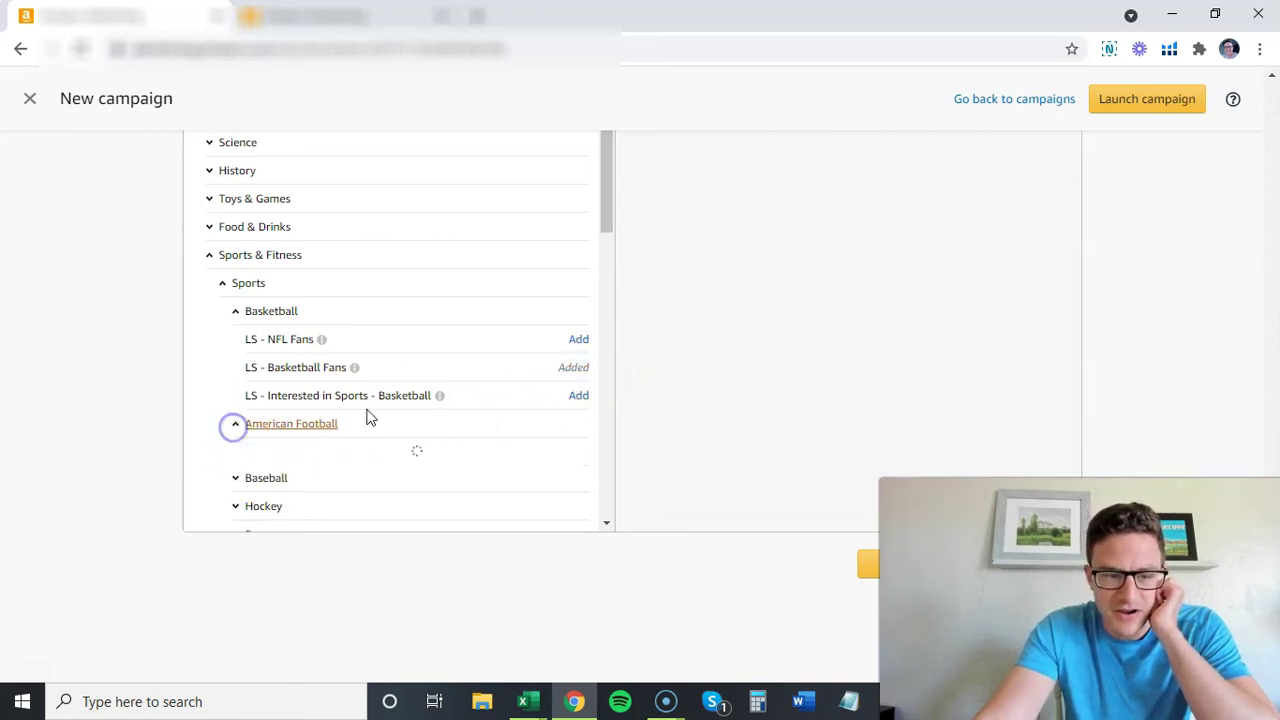
scroll(414, 437, "down", 1)
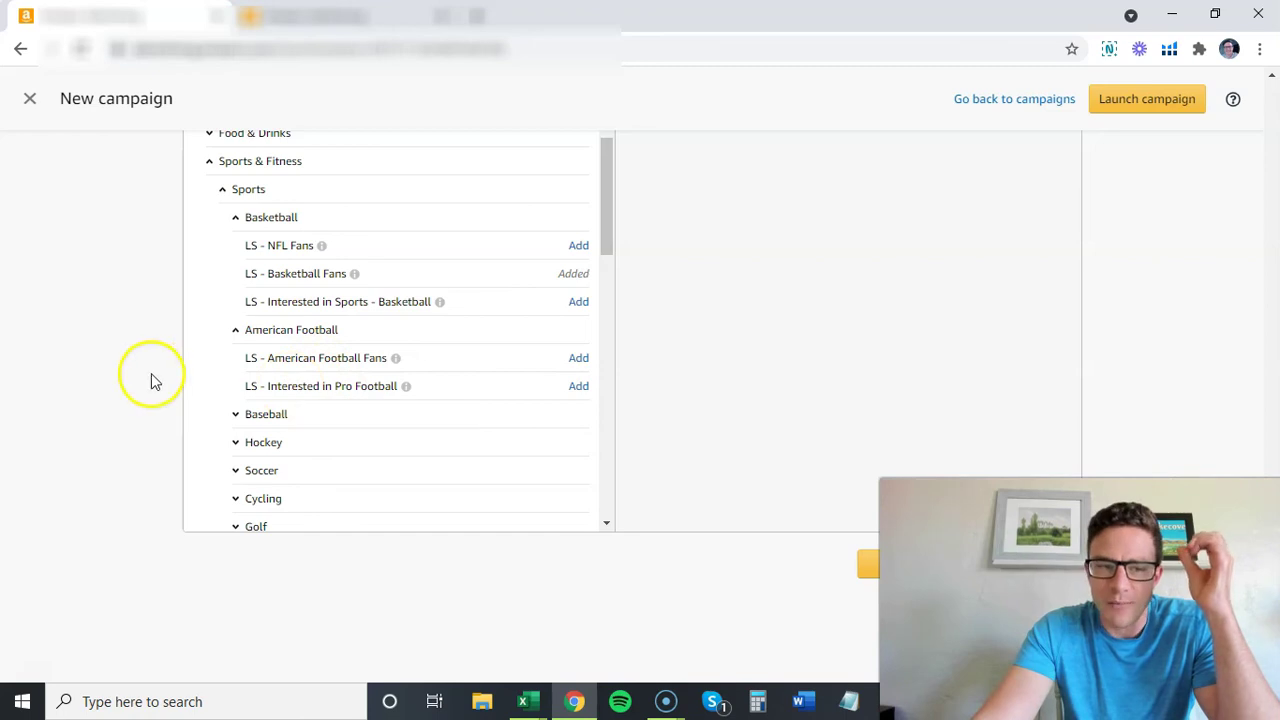
scroll(143, 380, "up", 2)
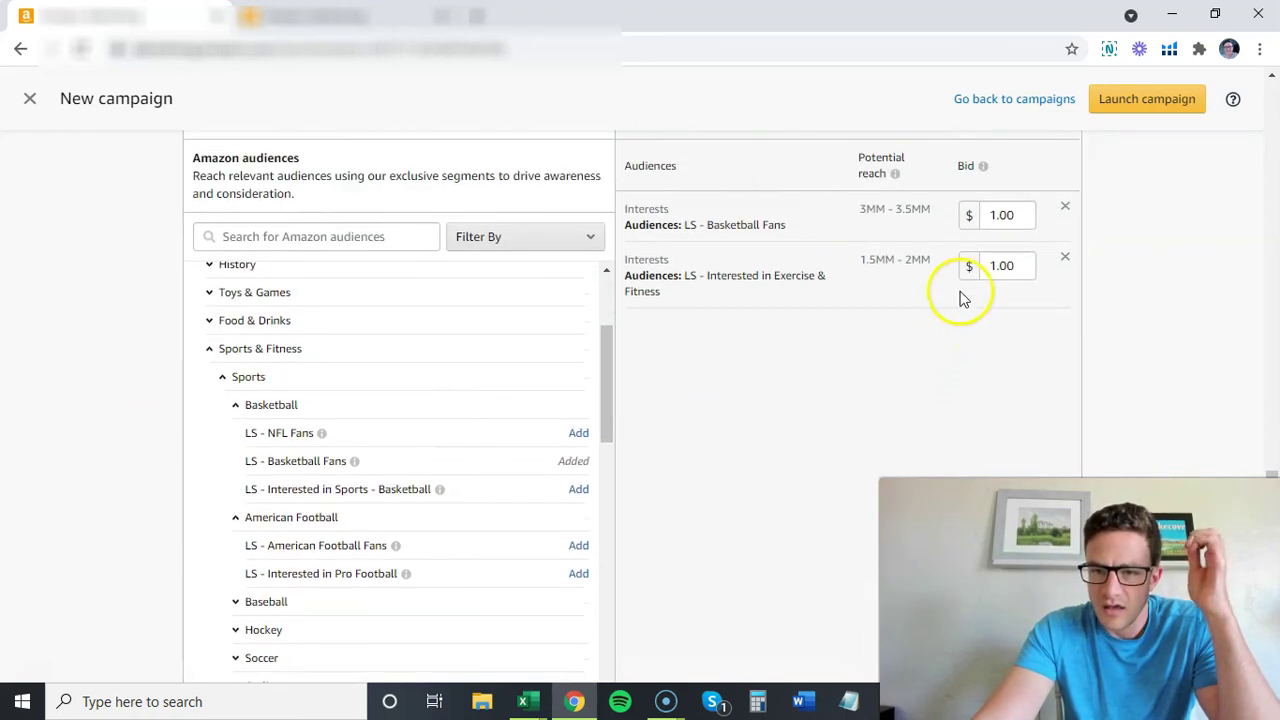
left_click_drag(762, 224, 719, 224)
left_click_drag(912, 208, 892, 208)
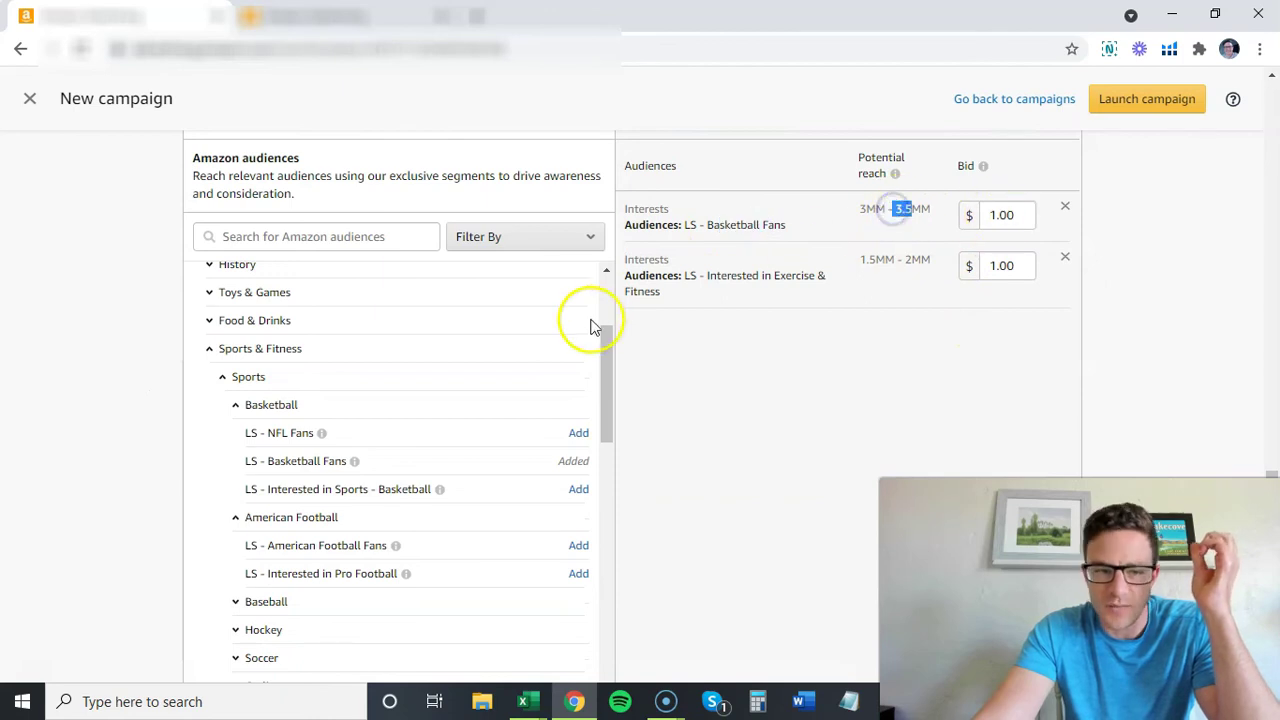
Collapse Sports & Fitness, and expand Sporting Goods under In-market to browse its Sports subcategories
left_click(210, 352)
scroll(287, 404, "up", 2)
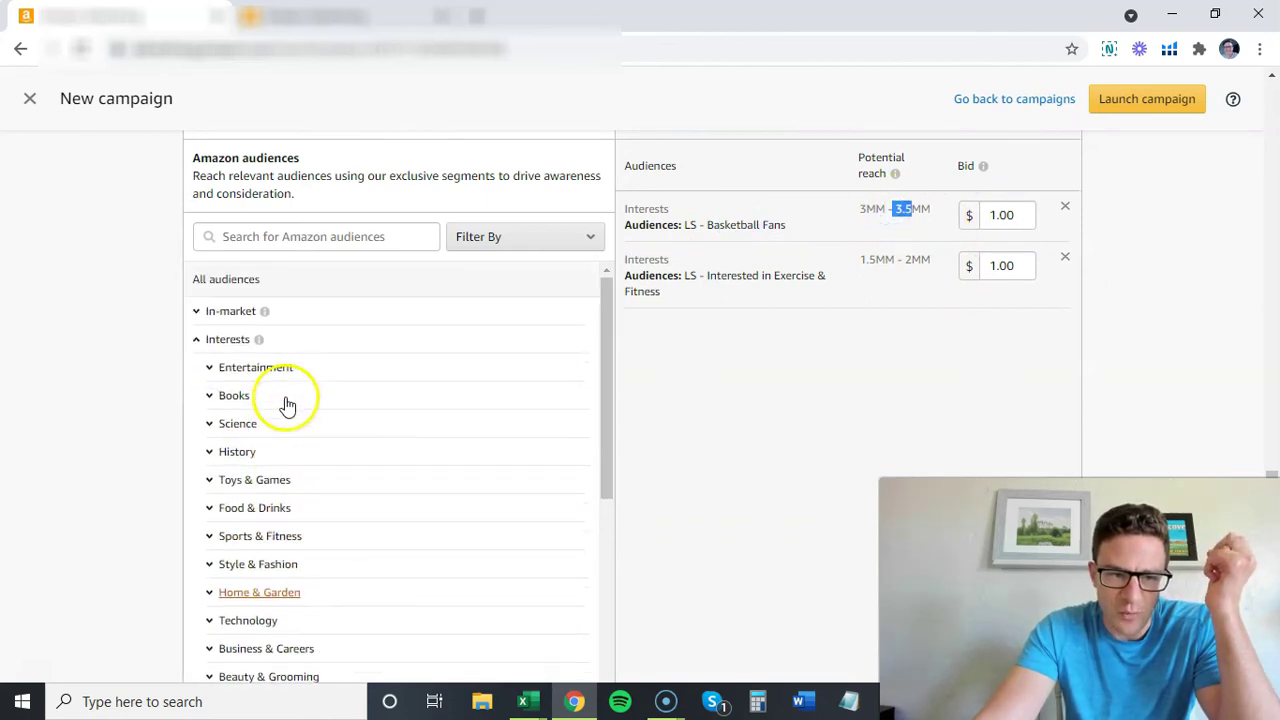
left_click(196, 311)
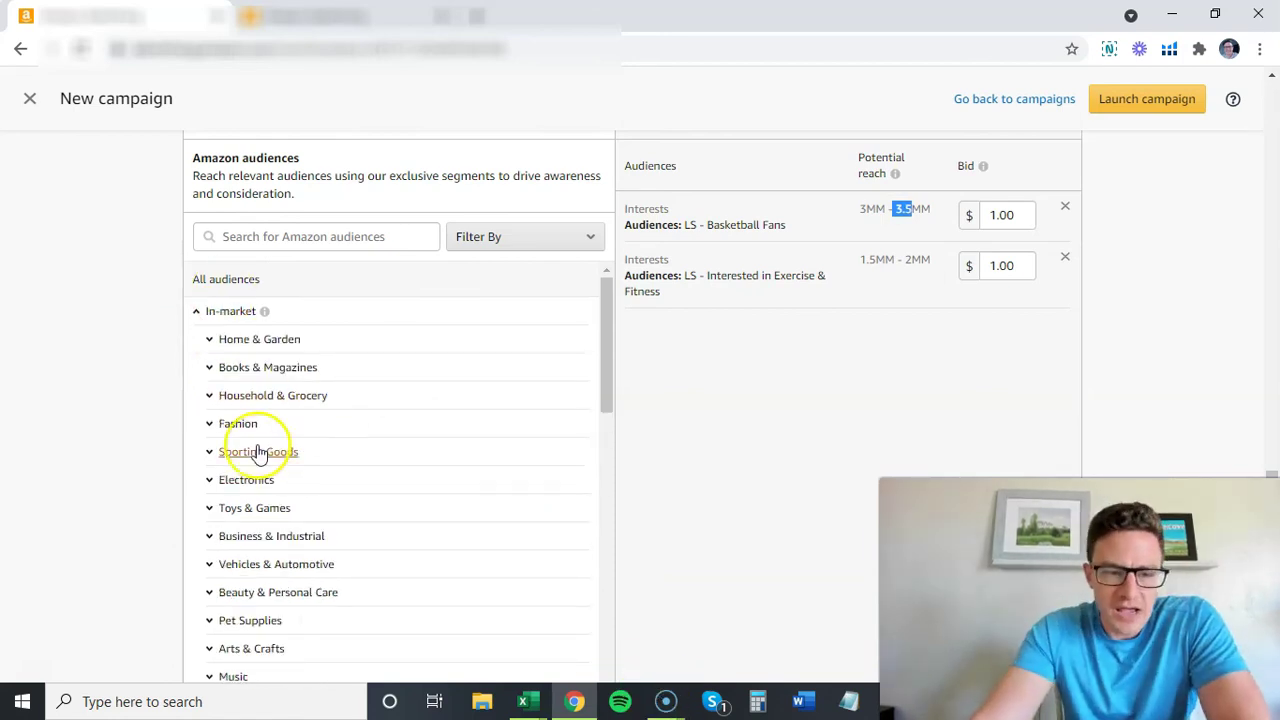
left_click(209, 453)
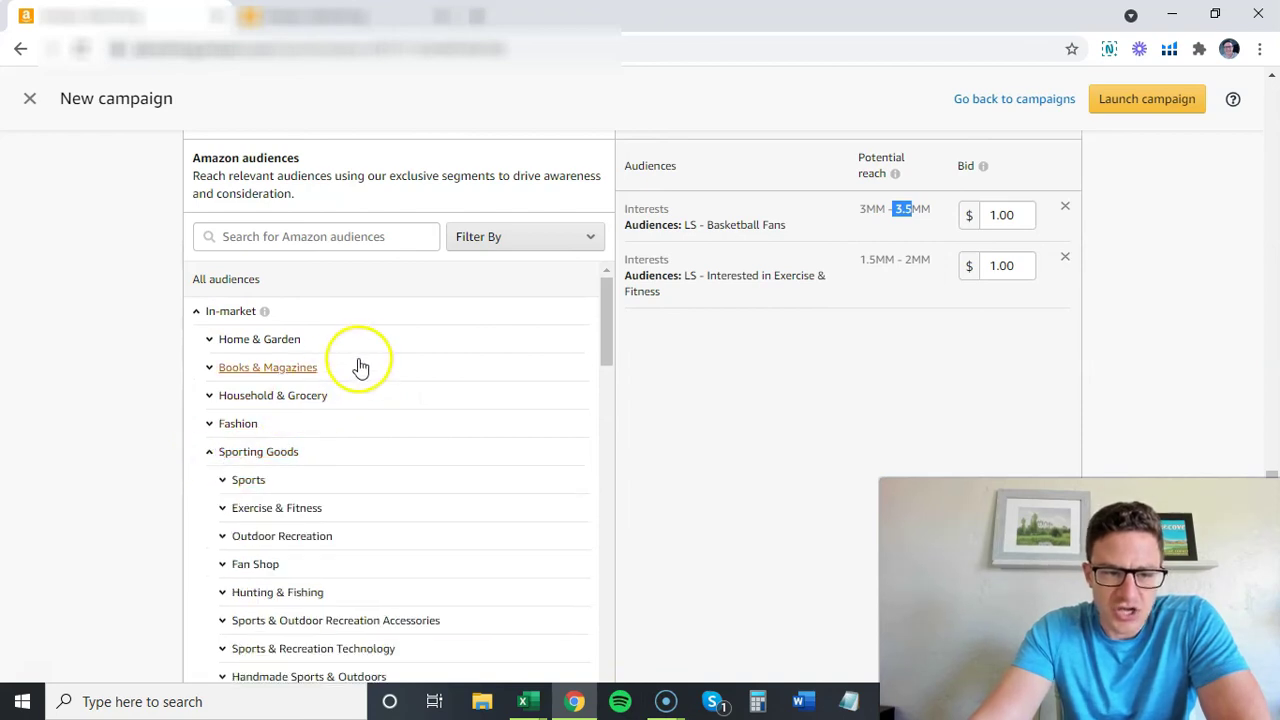
scroll(114, 445, "down", 2)
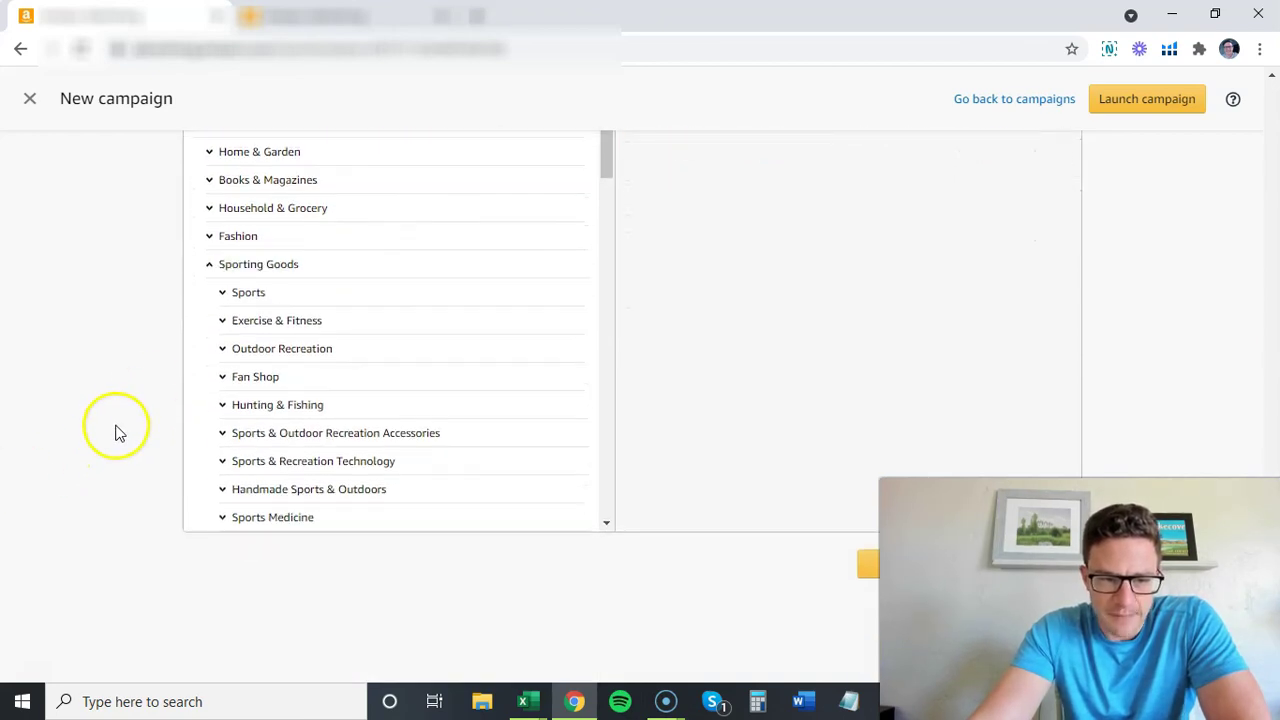
left_click(224, 295)
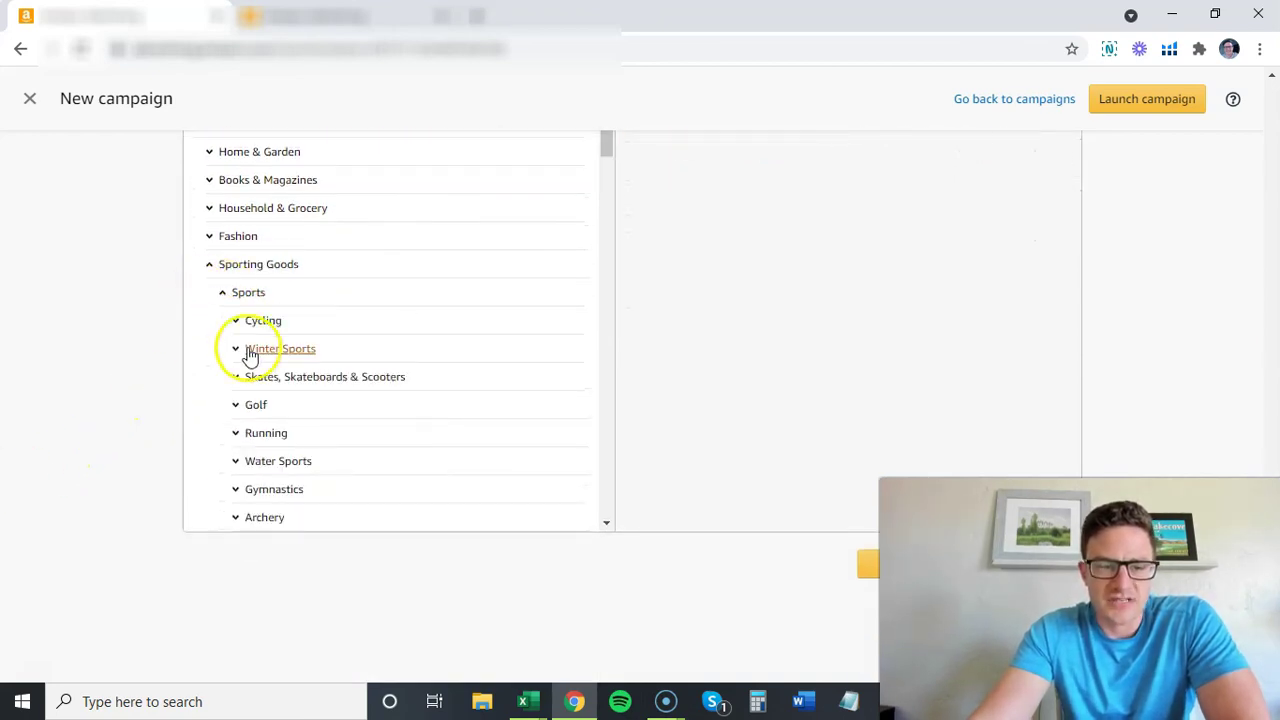
scroll(305, 383, "down", 3)
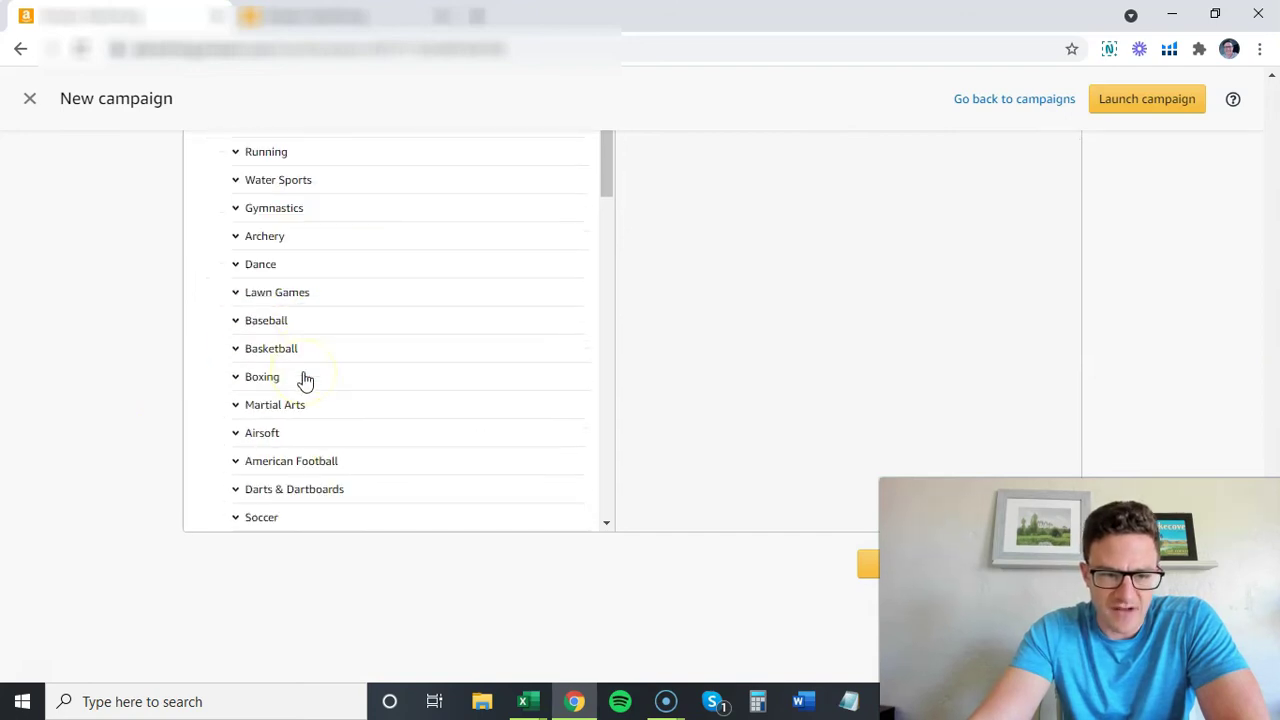
Examine the in-market Basketball Clothing audiences, including the men's clothing audience and its description
left_click(235, 348)
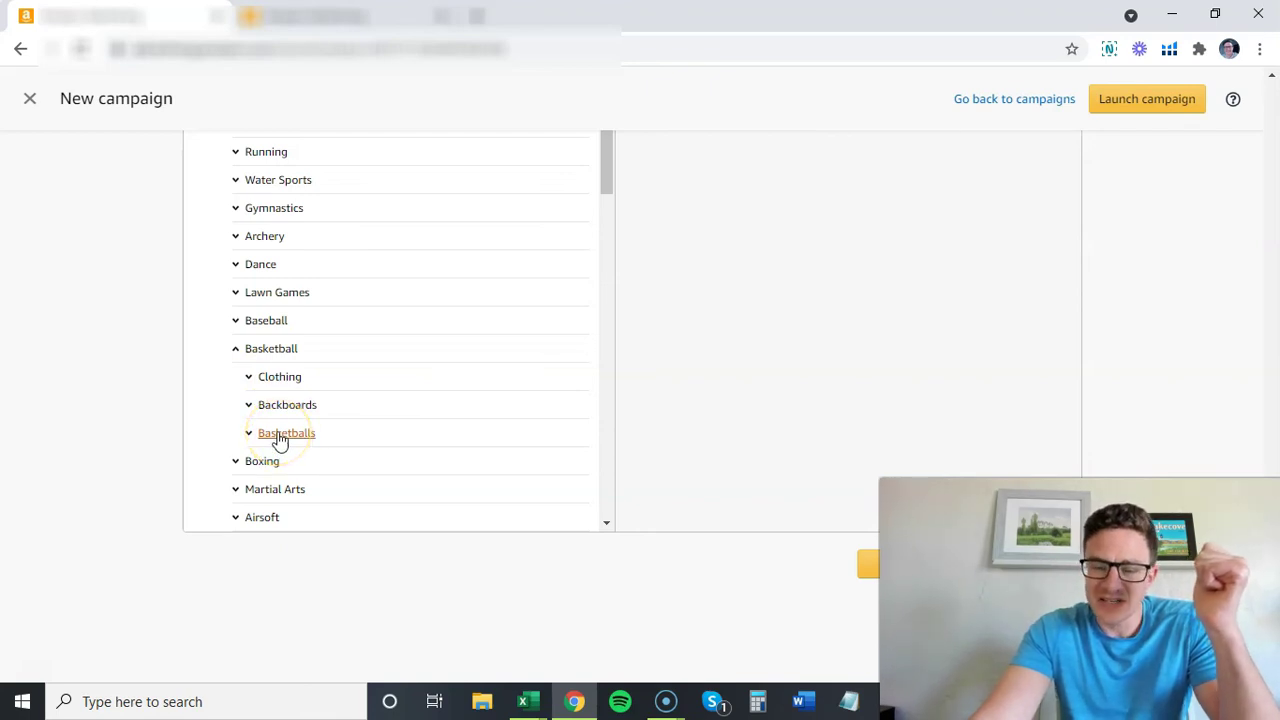
left_click(250, 384)
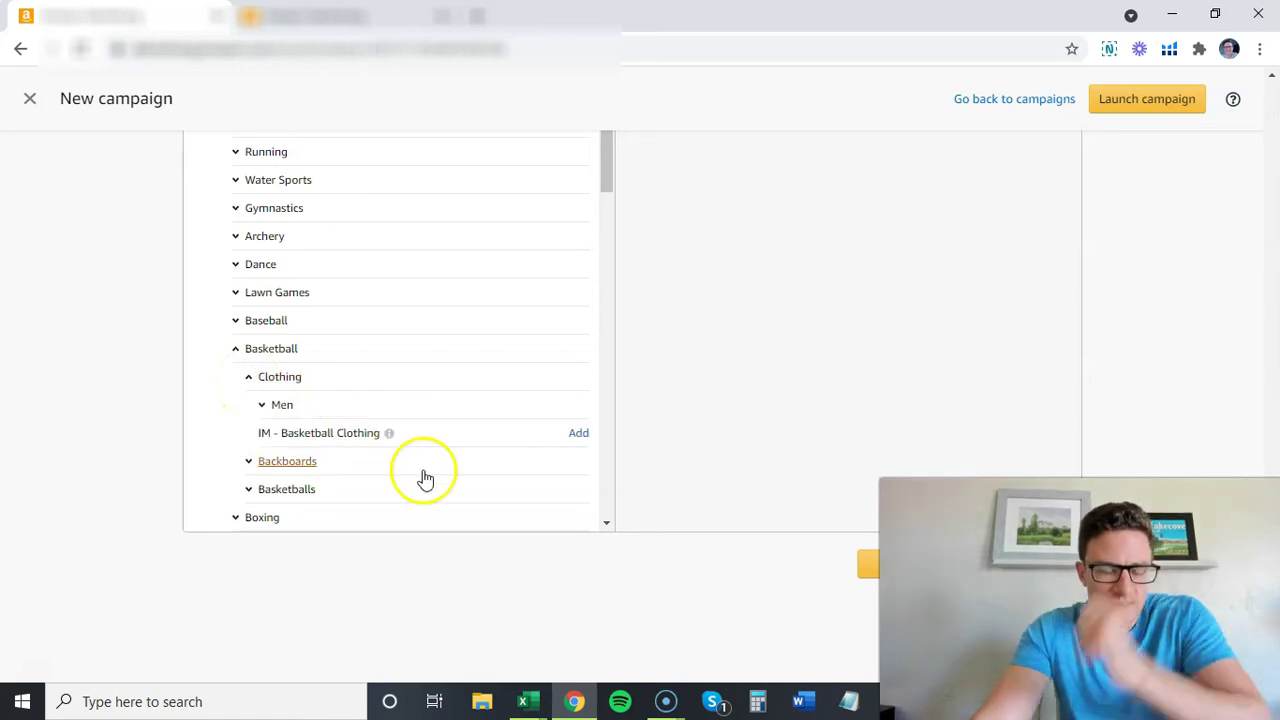
scroll(352, 362, "down", 1)
scroll(352, 362, "down", 1)
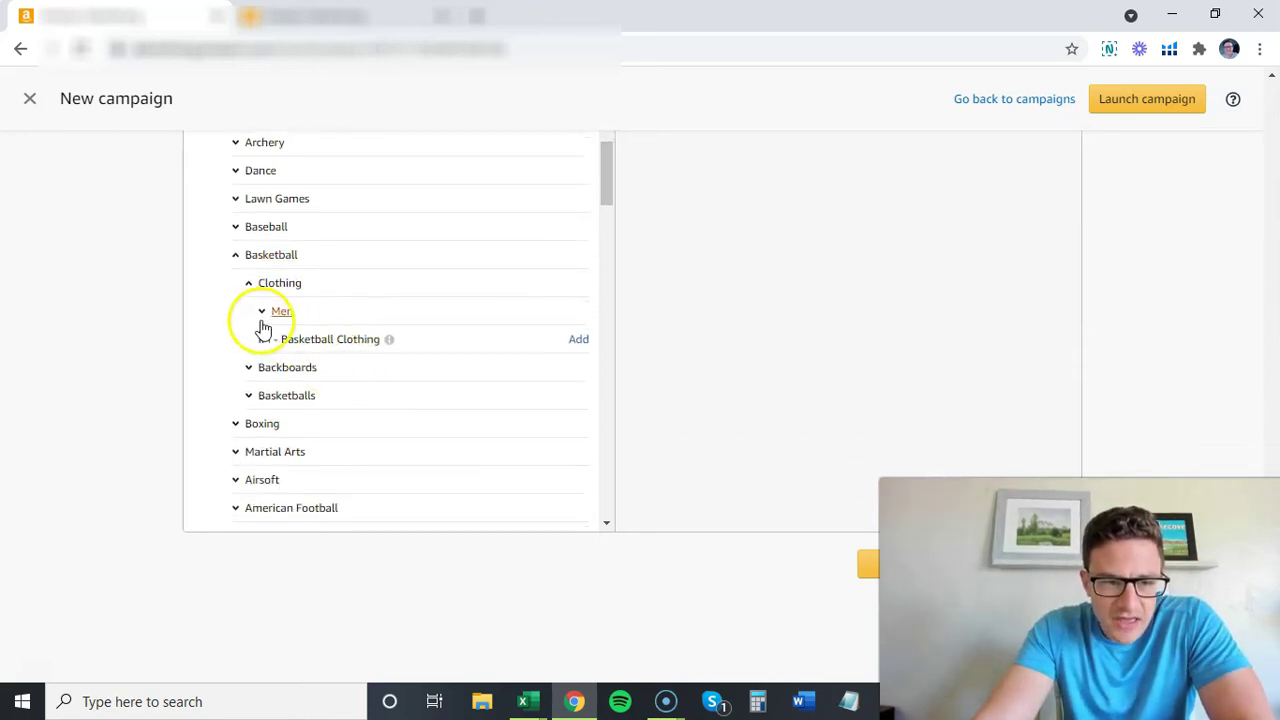
left_click(262, 313)
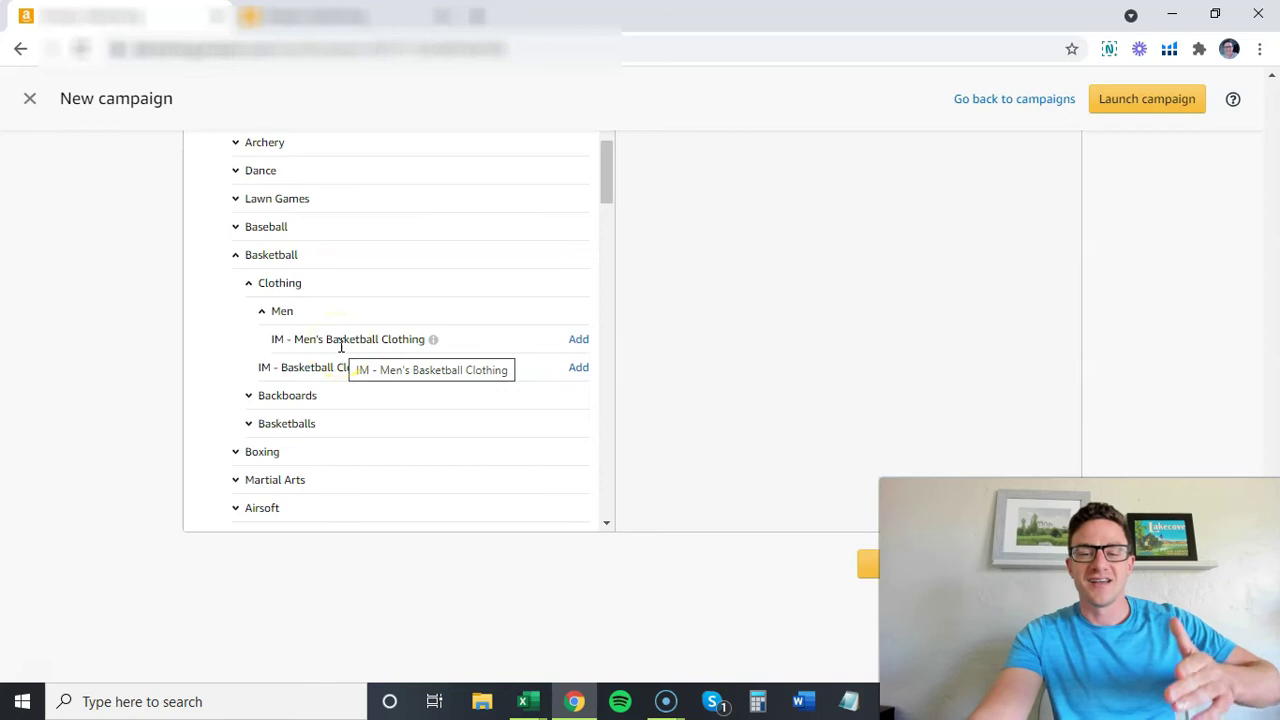
mouse_move(433, 340)
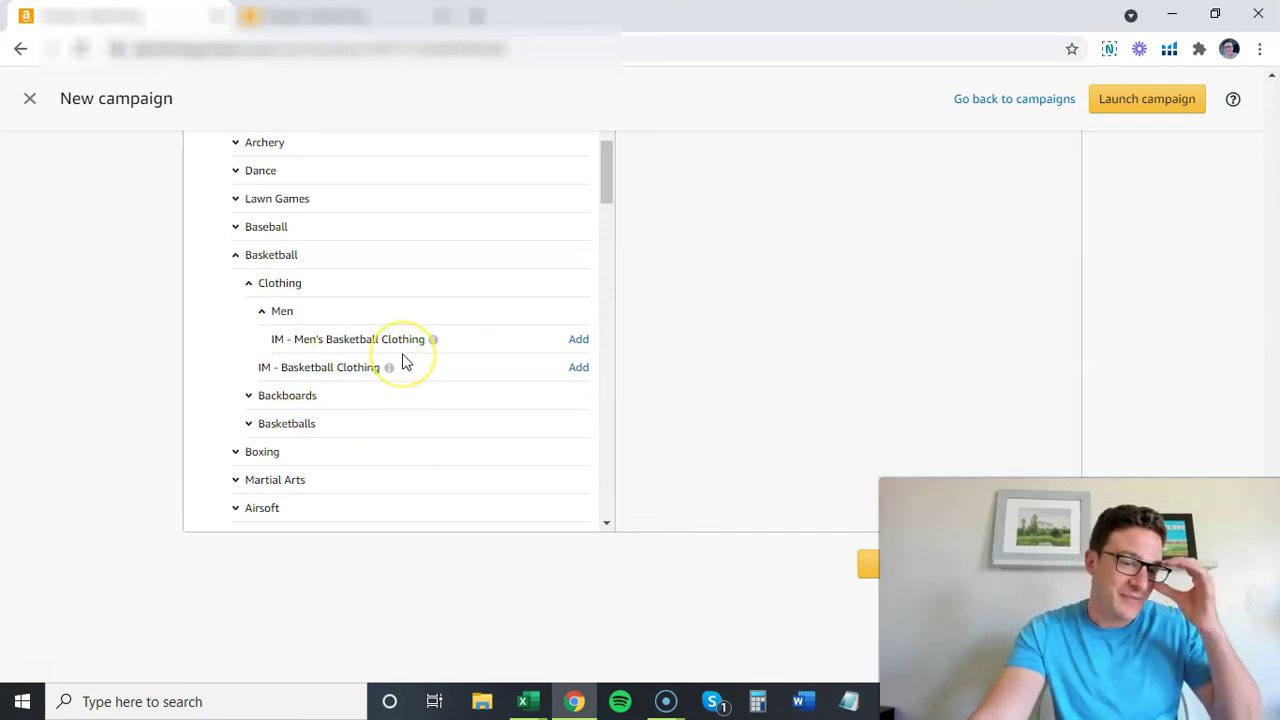
Collapse the Sporting Goods category and remove all selected audiences from the campaign
scroll(420, 345, "up", 3)
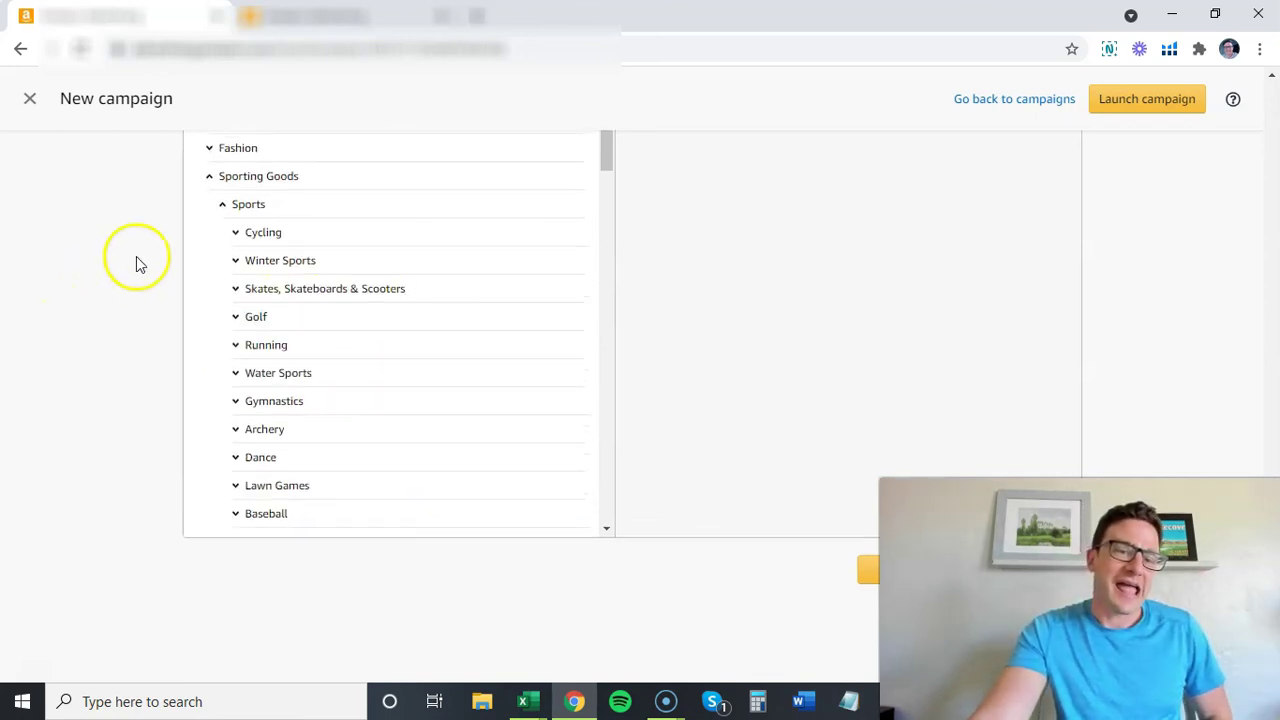
left_click(209, 264)
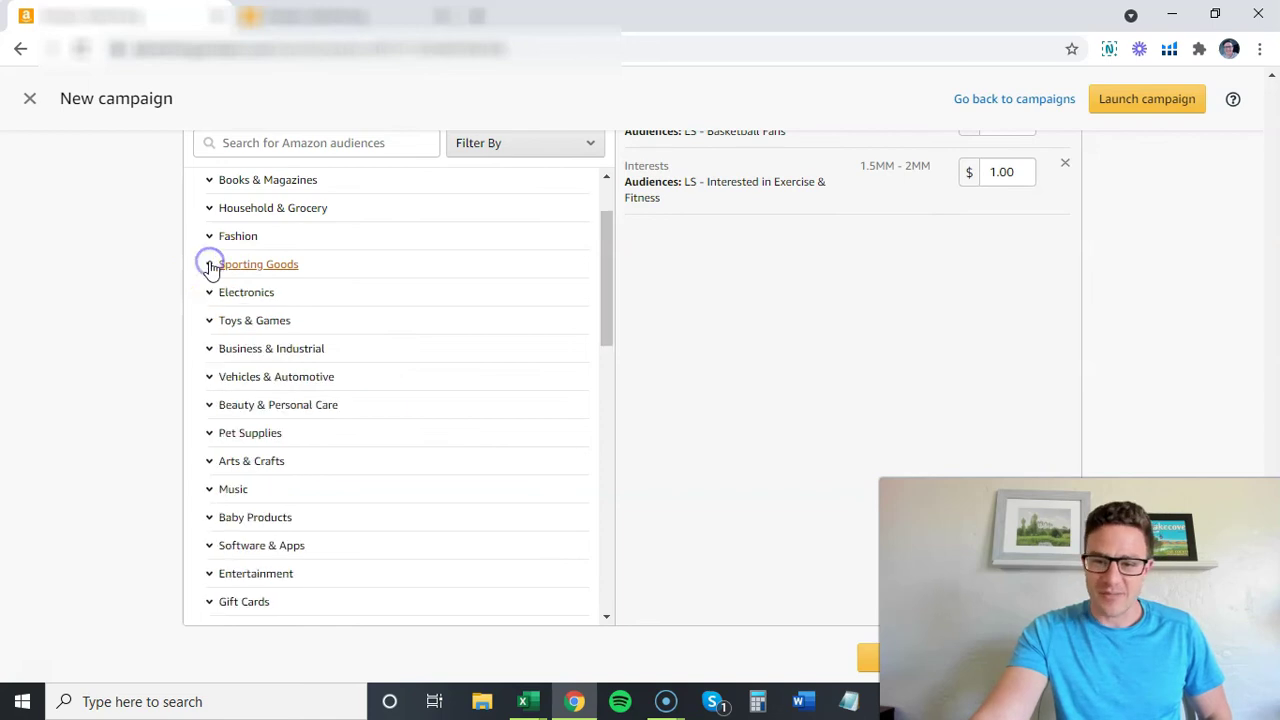
scroll(177, 374, "up", 2)
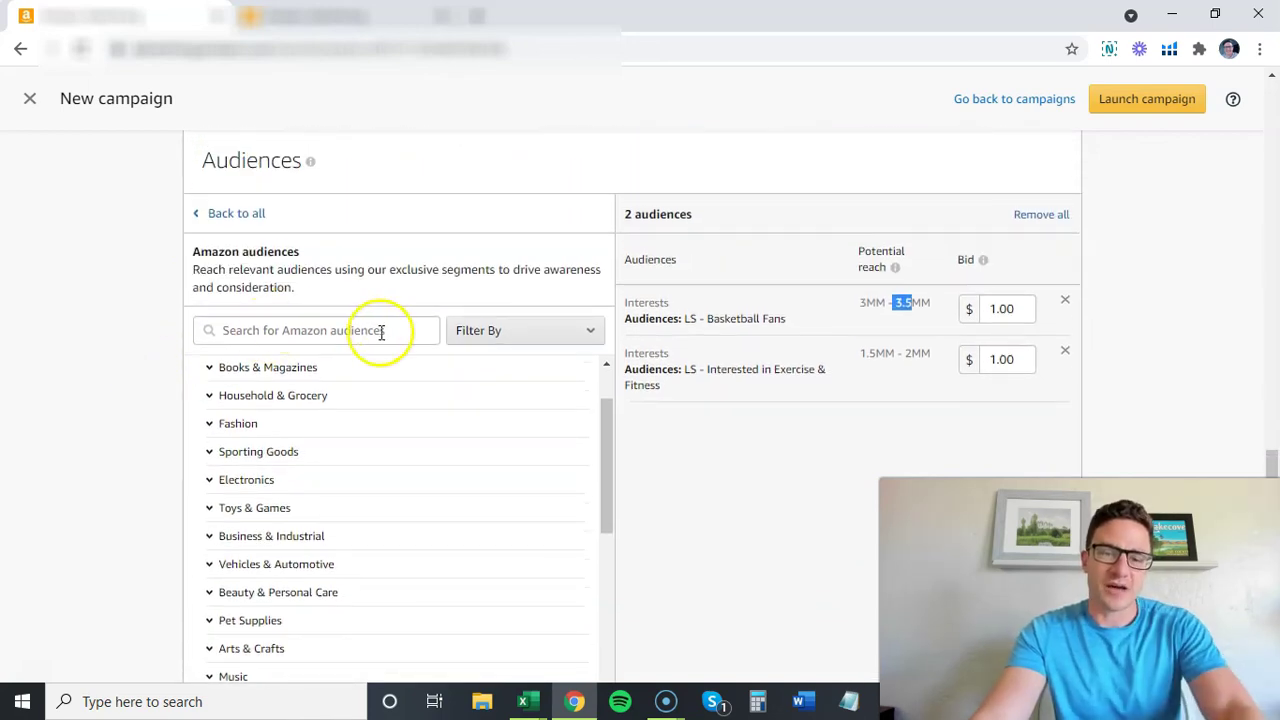
left_click(380, 330)
left_click(1036, 214)
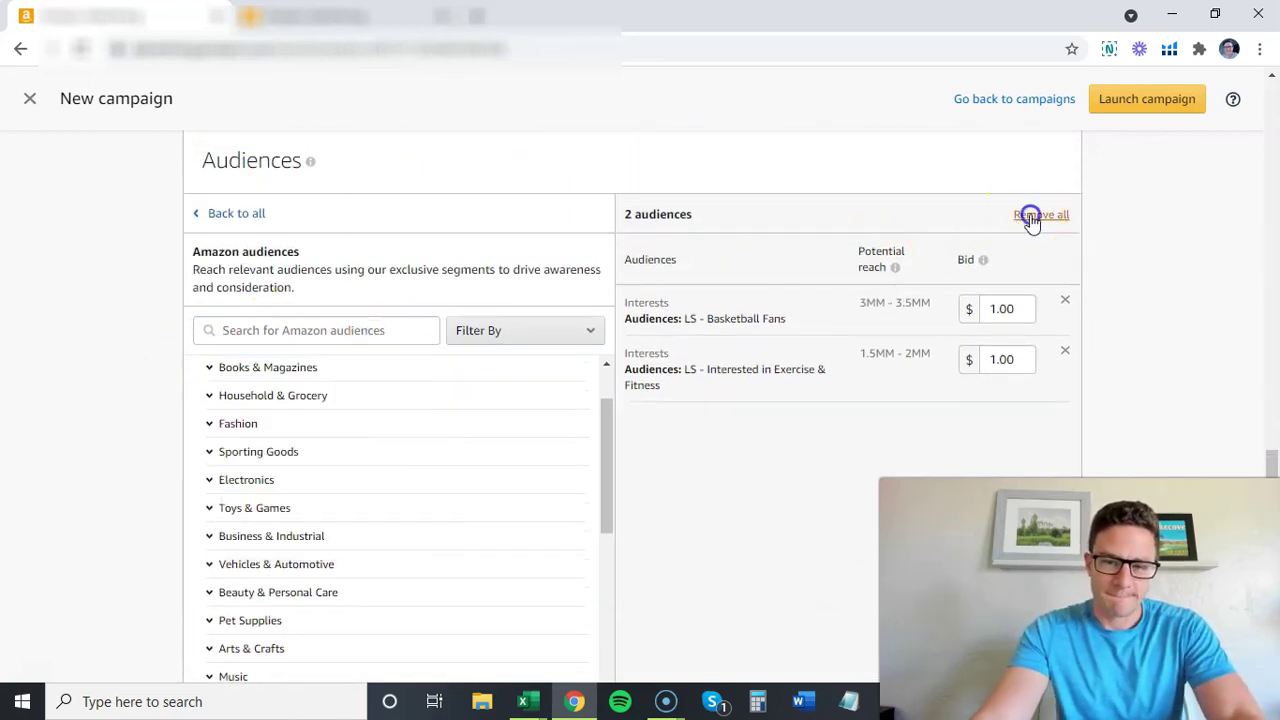
Search the Amazon audiences for "fathers" and read the description of IM - Father's Day Gifts
left_click(320, 335)
type("fathers")
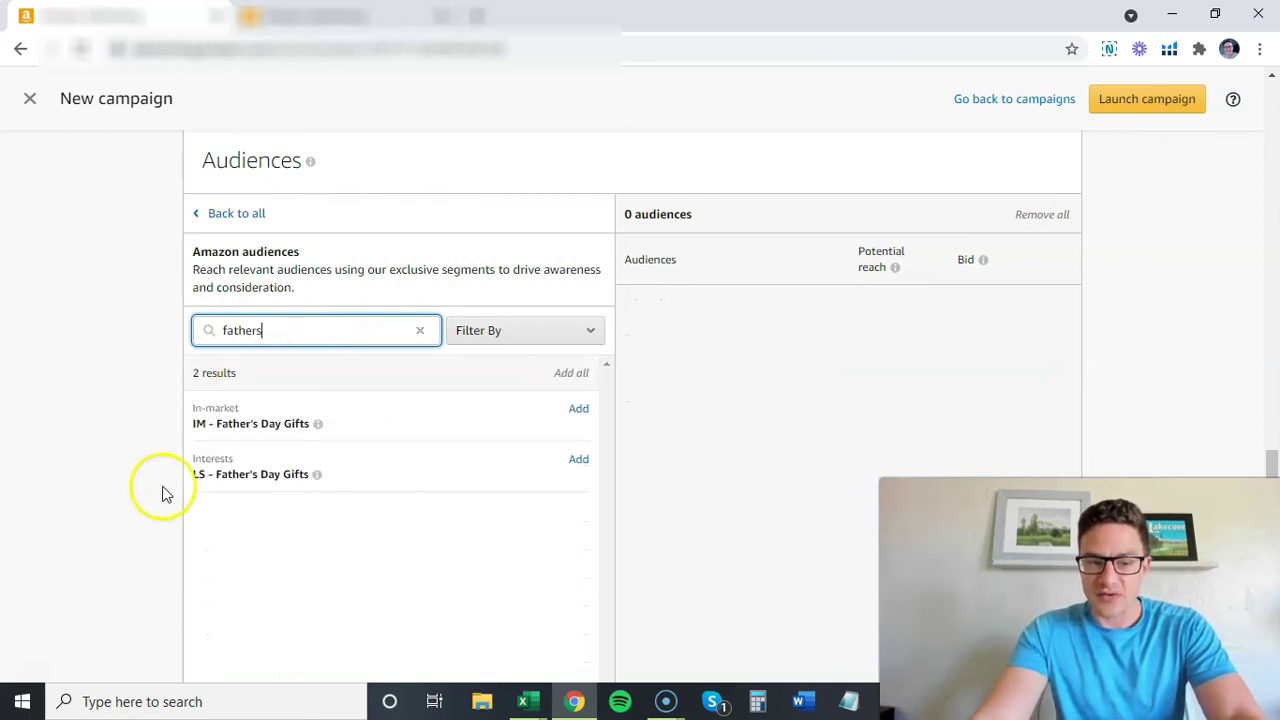
mouse_move(317, 423)
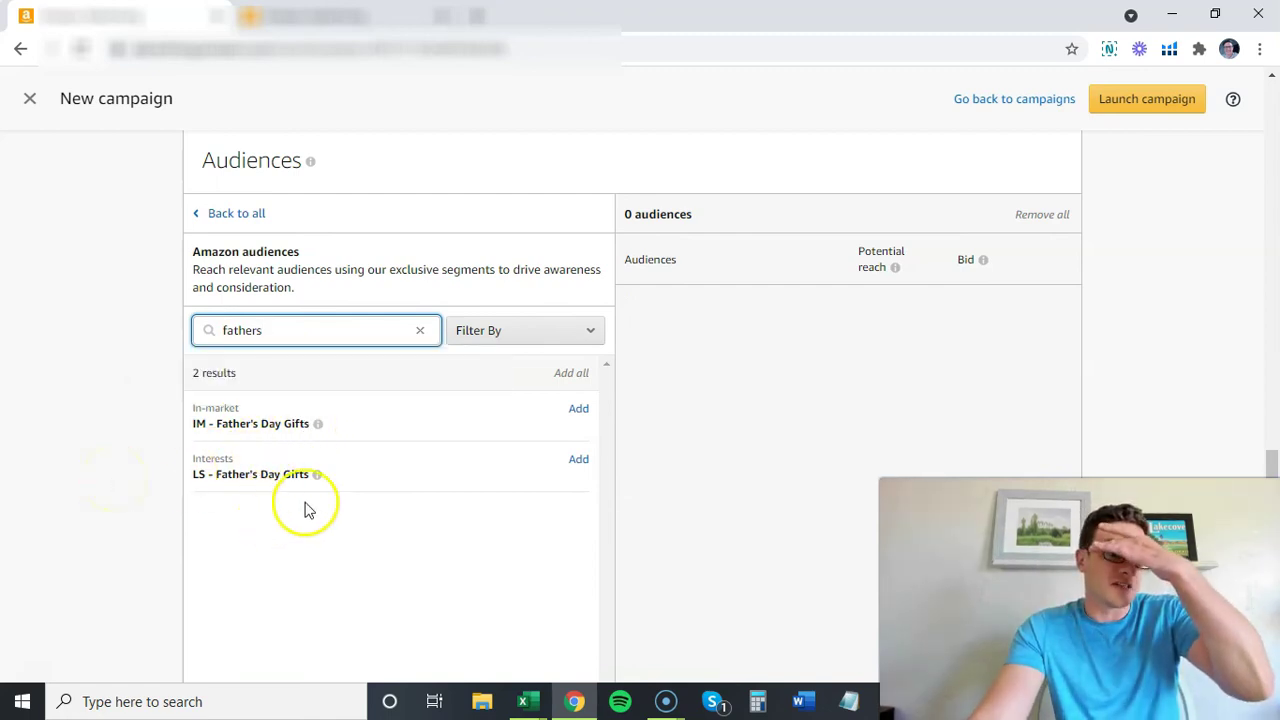
Search the Amazon audiences for "mothers" and for "grandma"
double_click(281, 333)
type("mo")
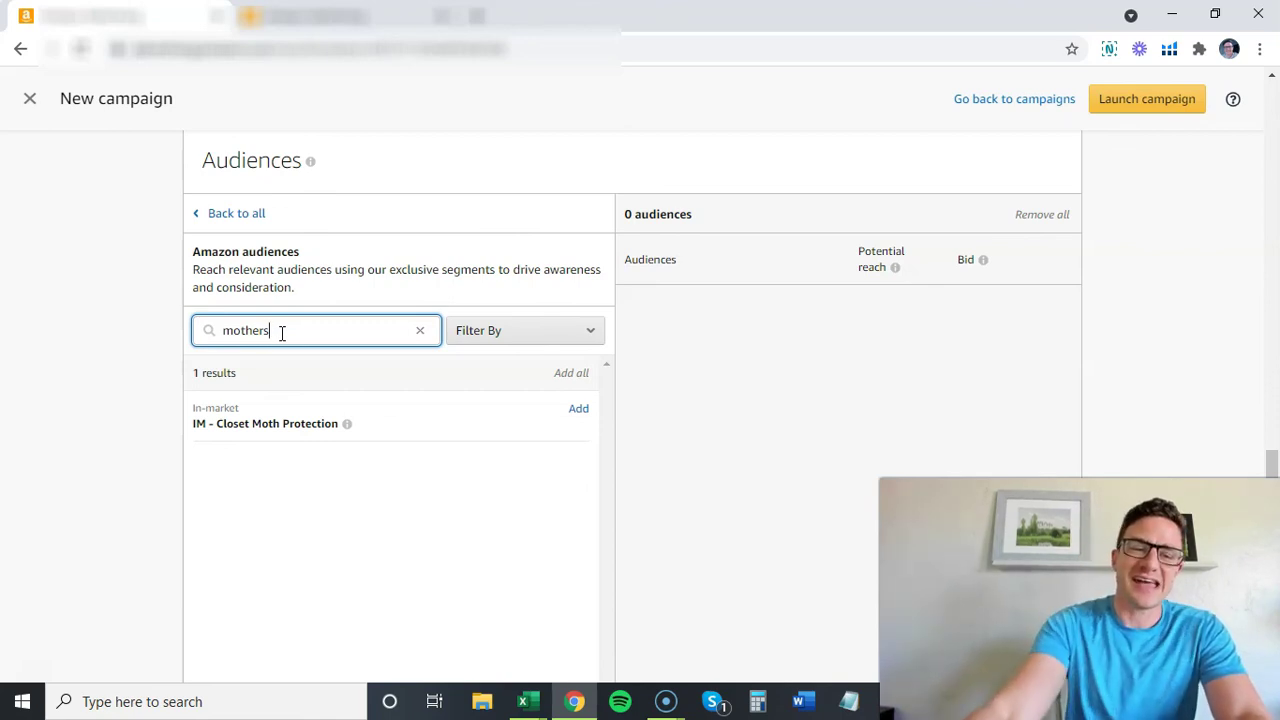
double_click(282, 333)
type("grandma")
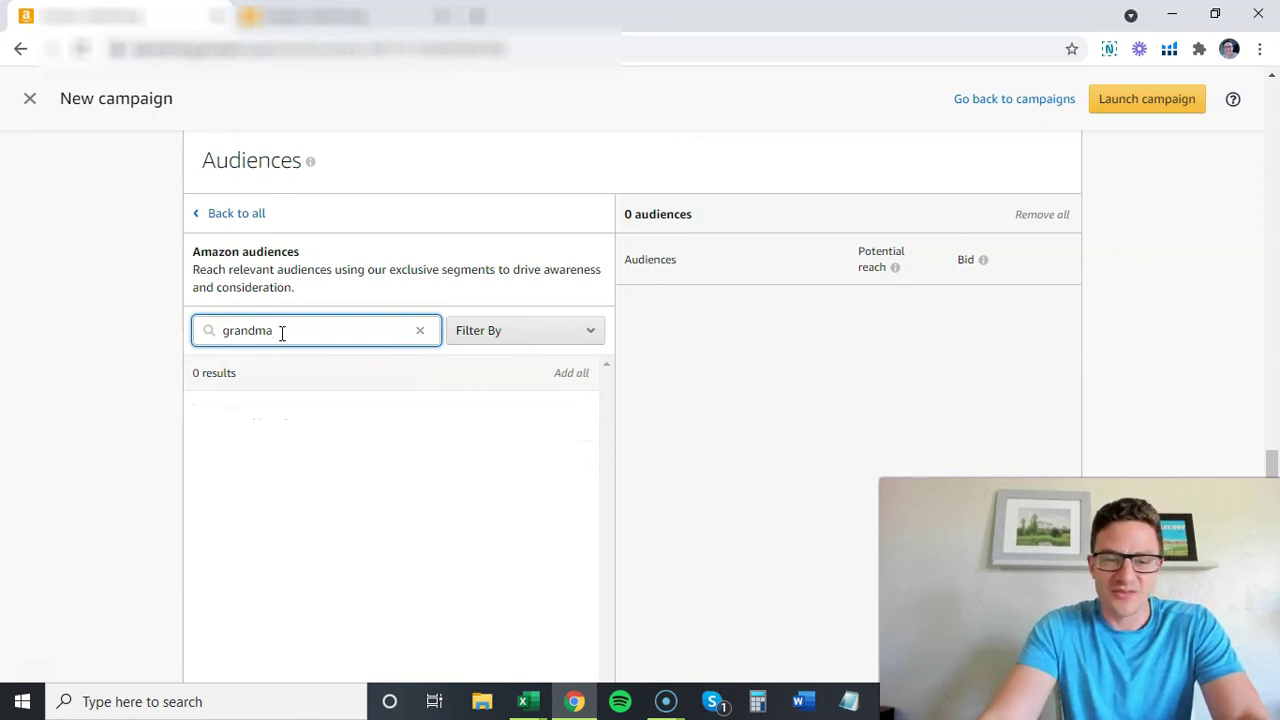
Search the Amazon audiences for "basketball" and look through the matching Interests and In-market audiences
double_click(282, 333)
type("basketball")
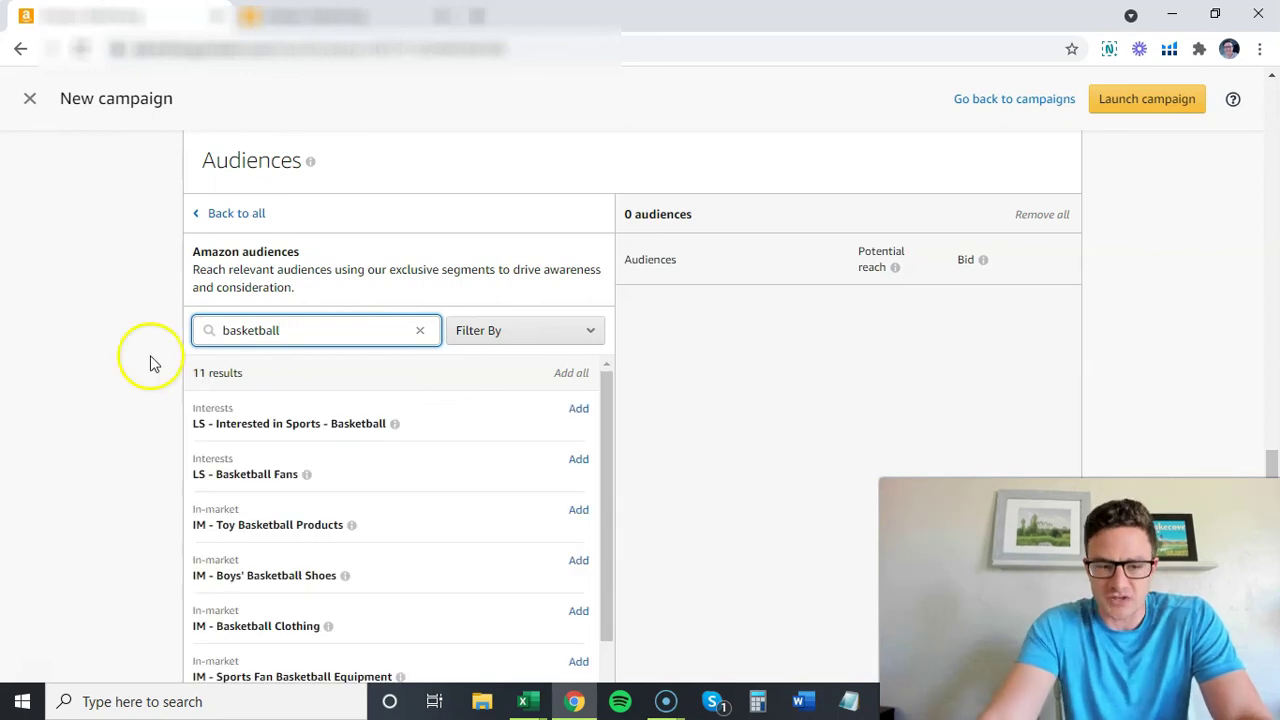
scroll(79, 360, "down", 3)
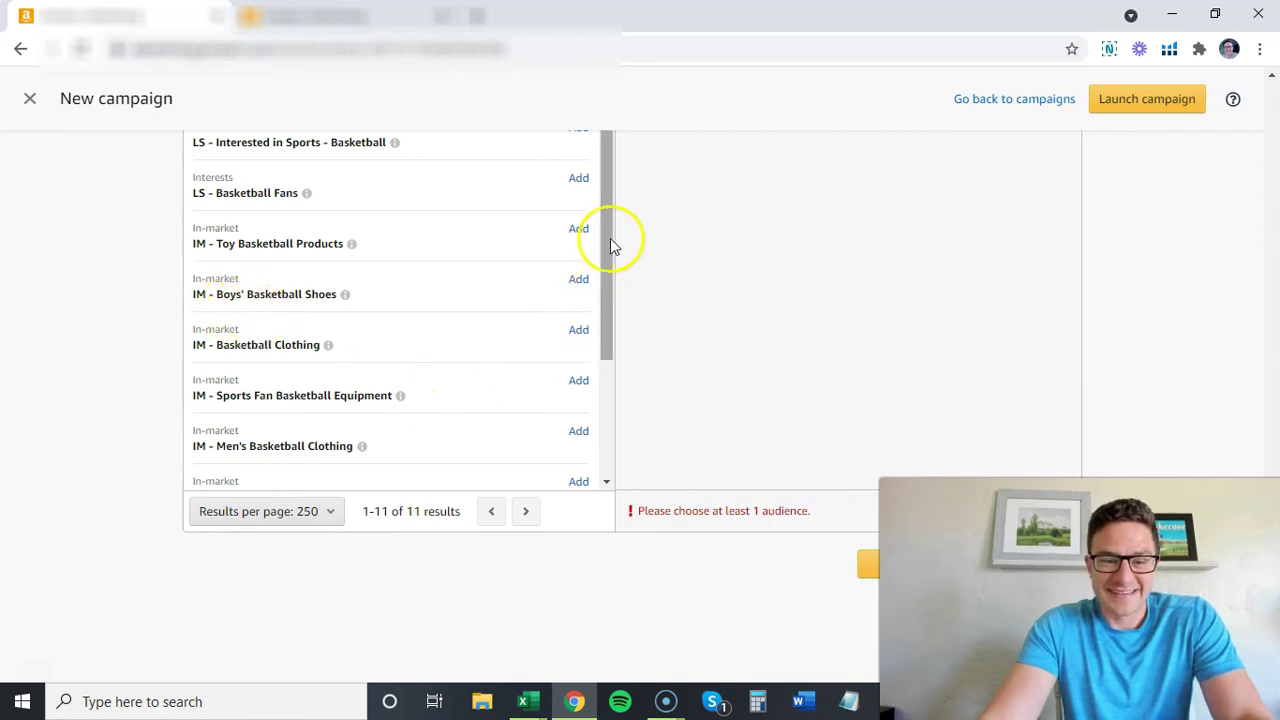
Clear the "basketball" search to show all Amazon audience segments again
left_click_drag(610, 238, 605, 206)
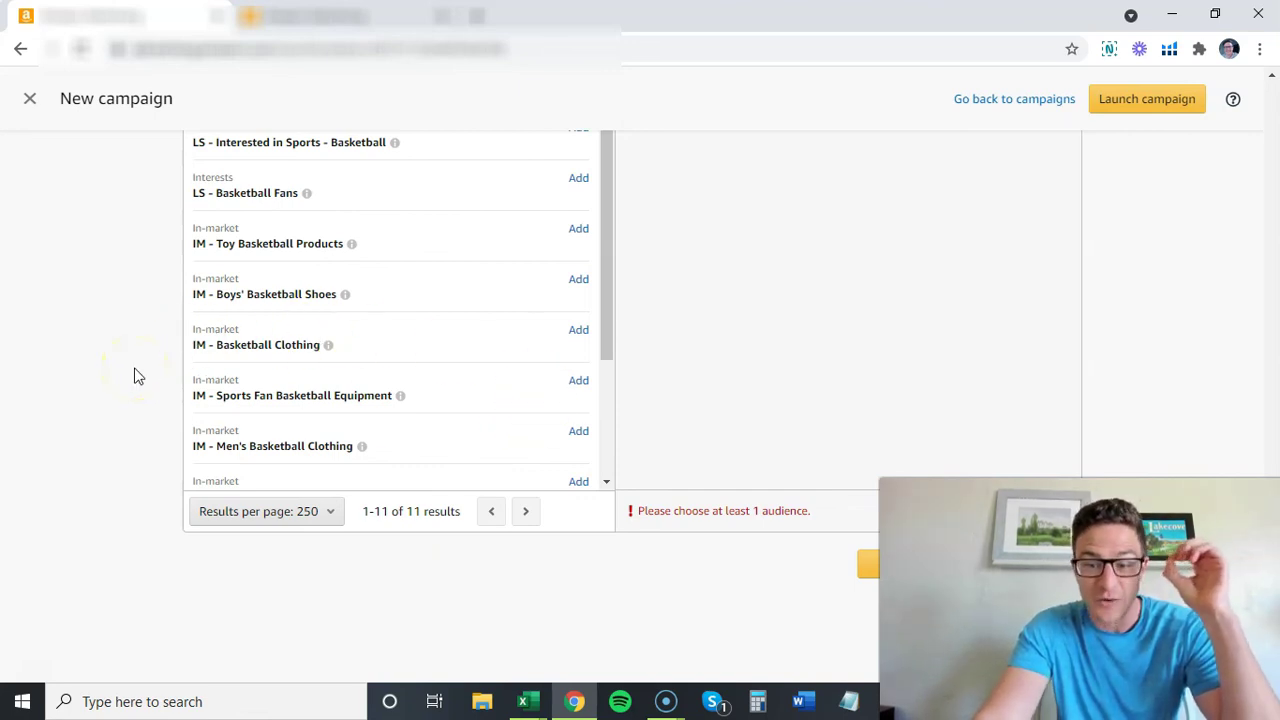
scroll(127, 358, "up", 1)
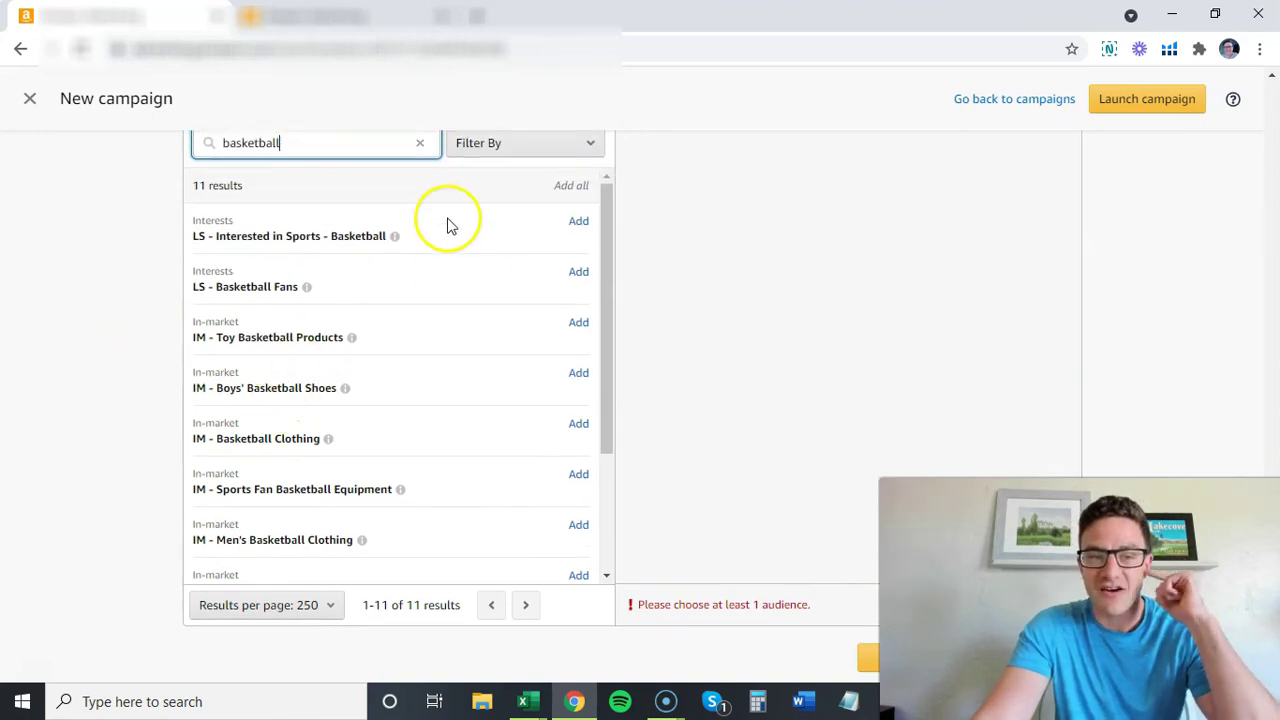
left_click(419, 145)
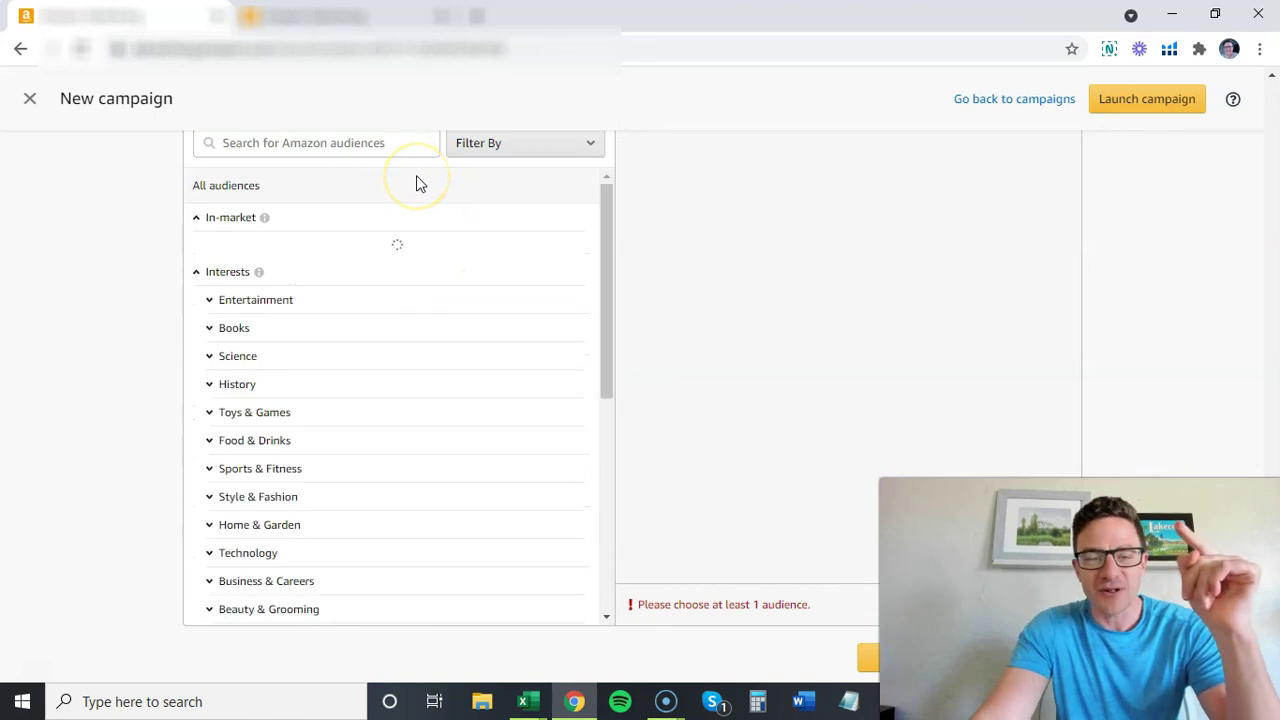
Leave the Amazon audiences, return to the audience types and open Views remarketing to view its category and product options
scroll(126, 351, "up", 2)
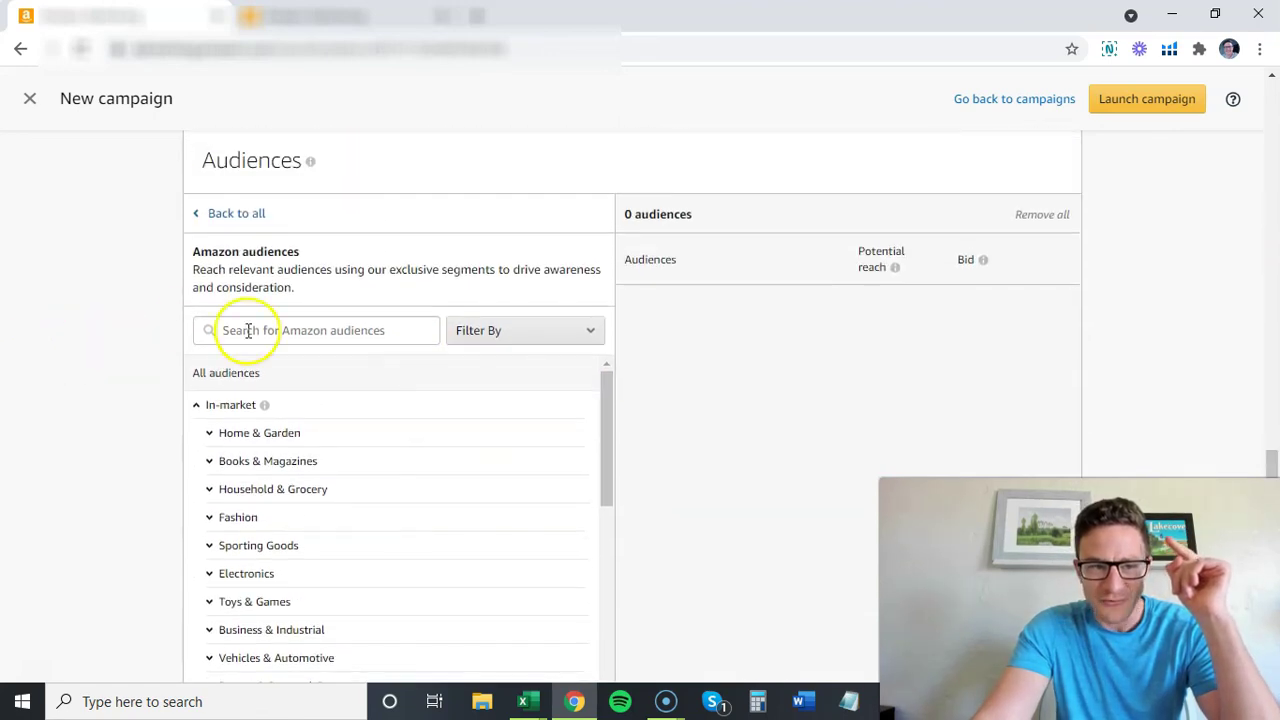
left_click(249, 220)
left_click(374, 369)
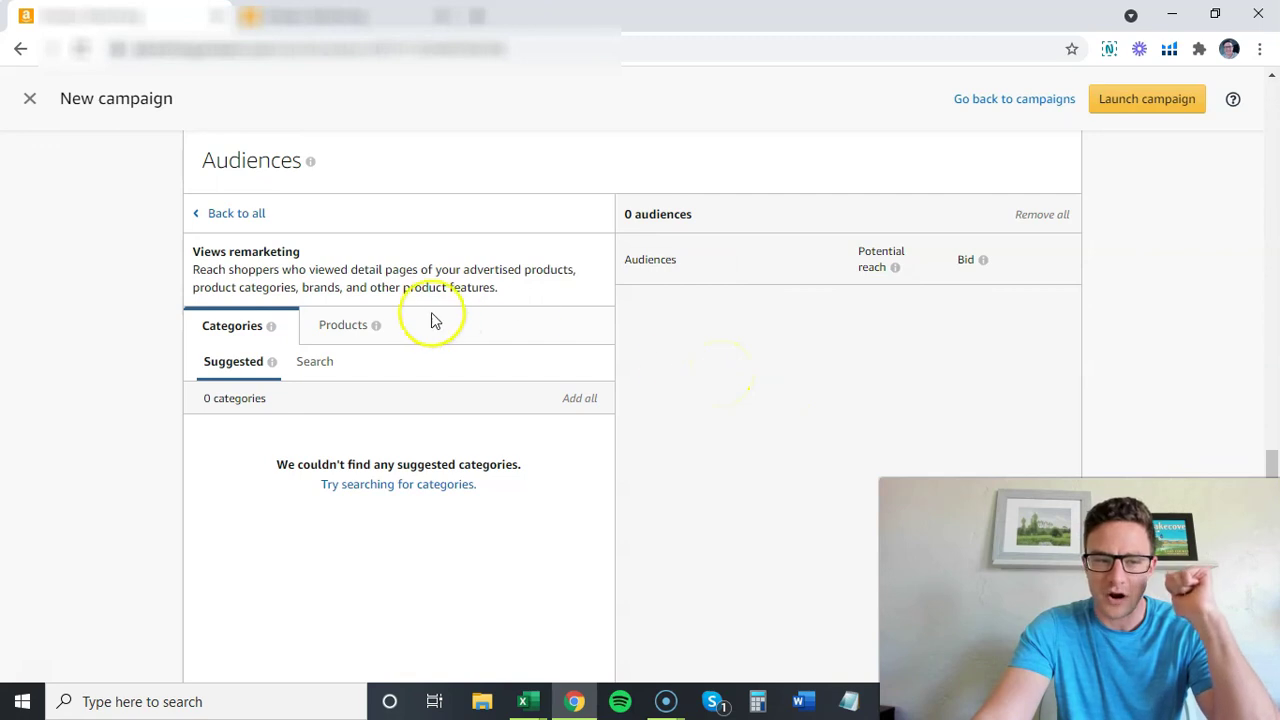
Go back from Views remarketing to the audience types and reopen Amazon audiences to view its top-level segments
left_click(238, 214)
scroll(135, 420, "down", 1)
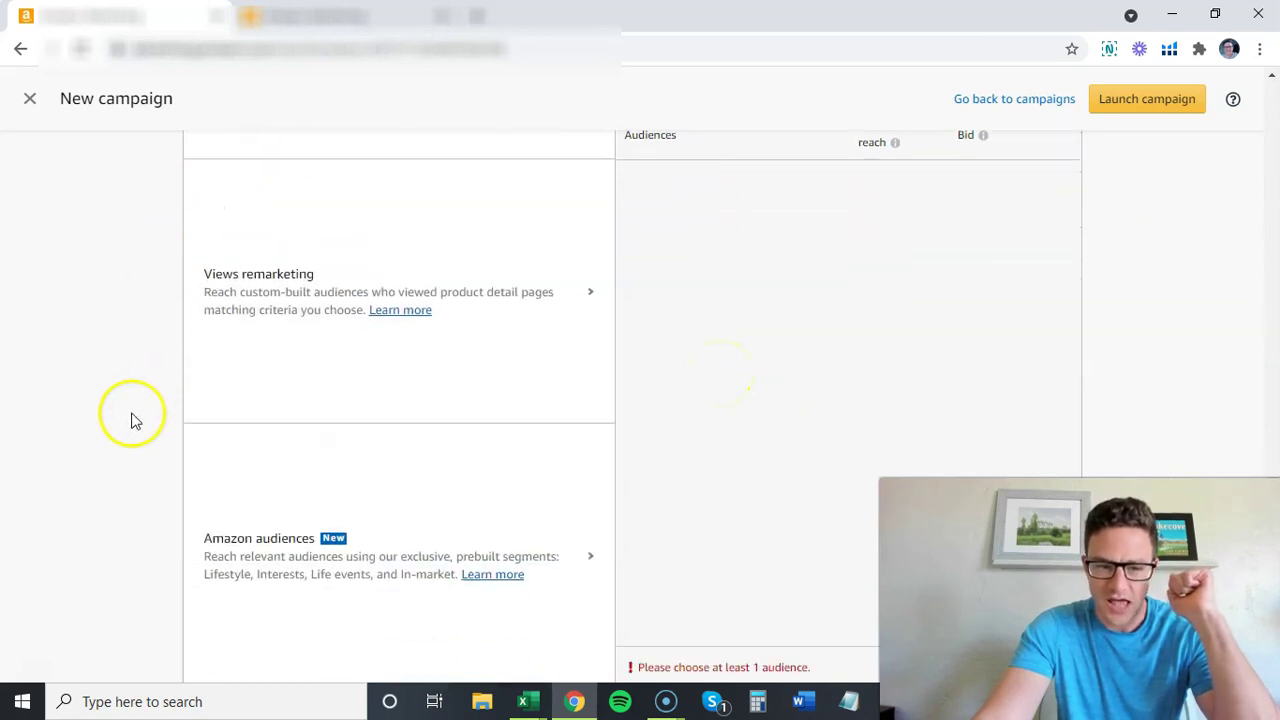
left_click(422, 456)
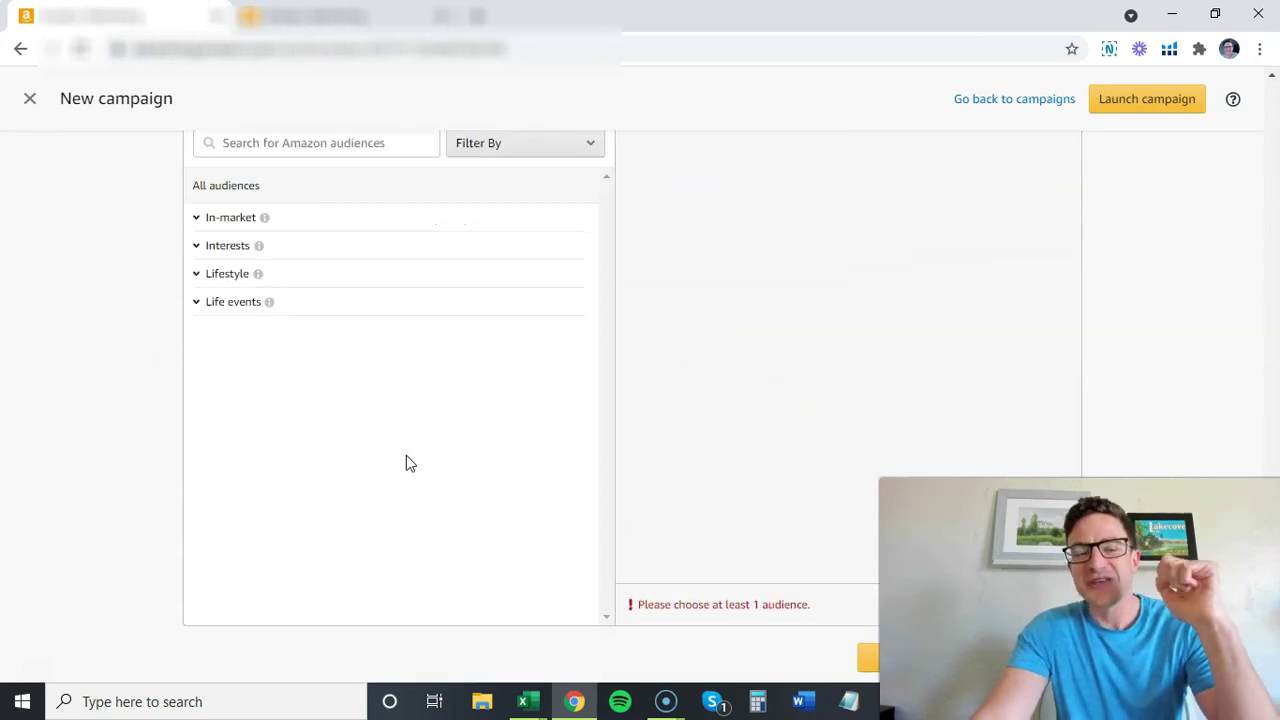
left_click(269, 347)
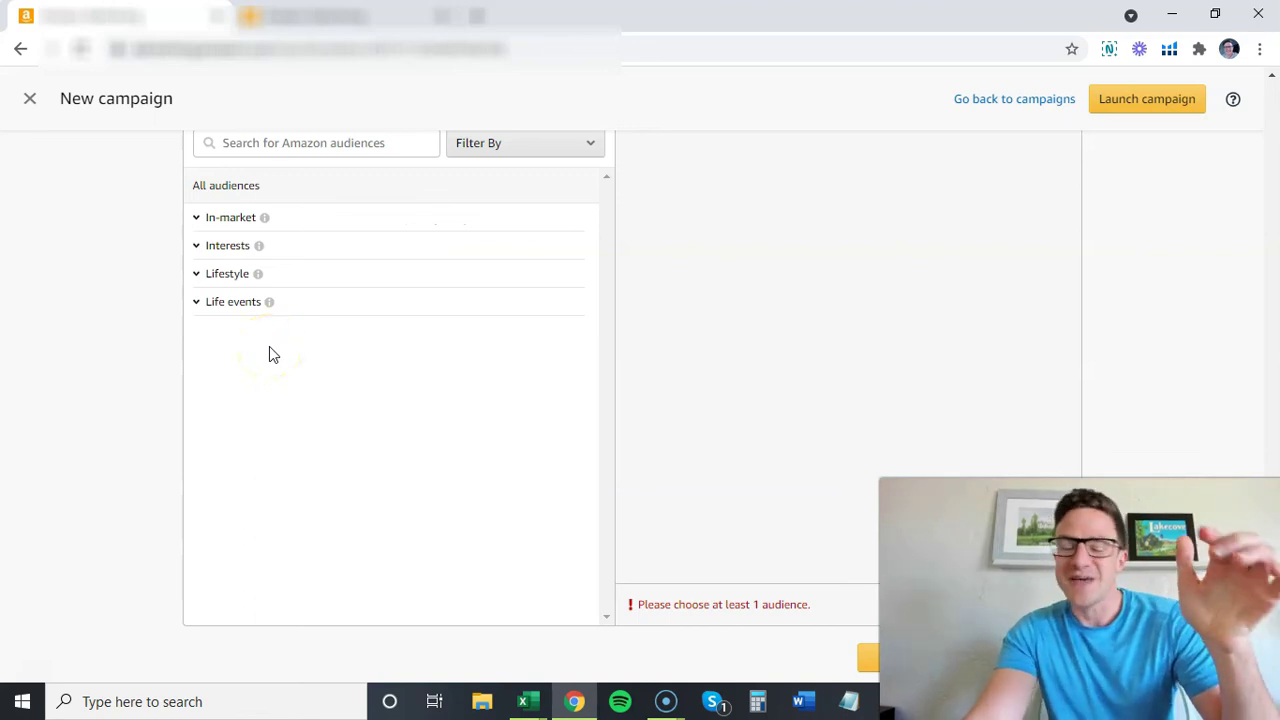